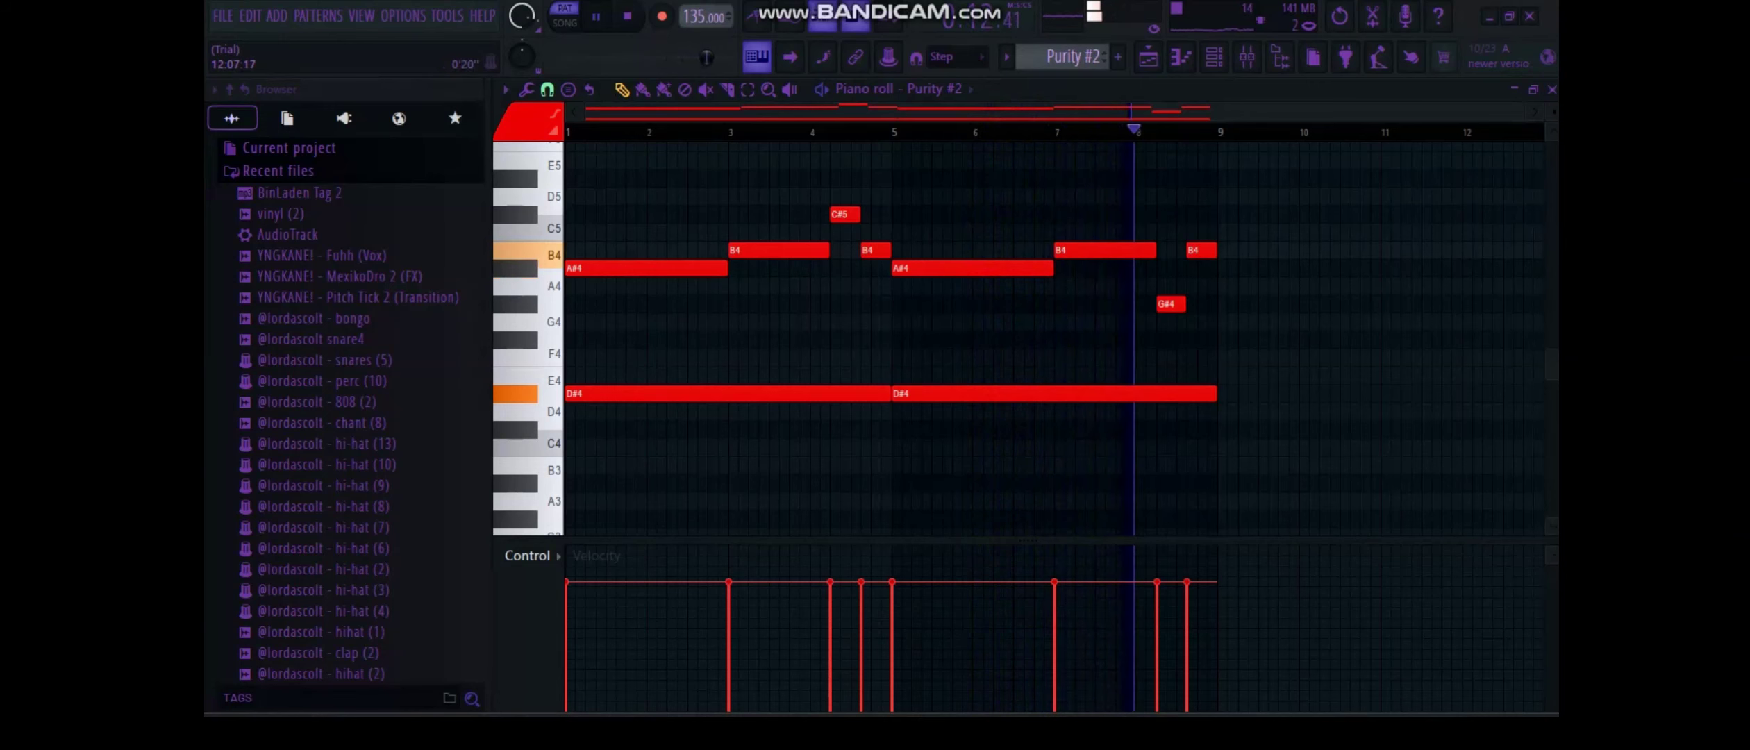
Close the Purity #2 notes, view the Purity #3 pattern in the piano roll, and return to the playlist
left_click(1551, 89)
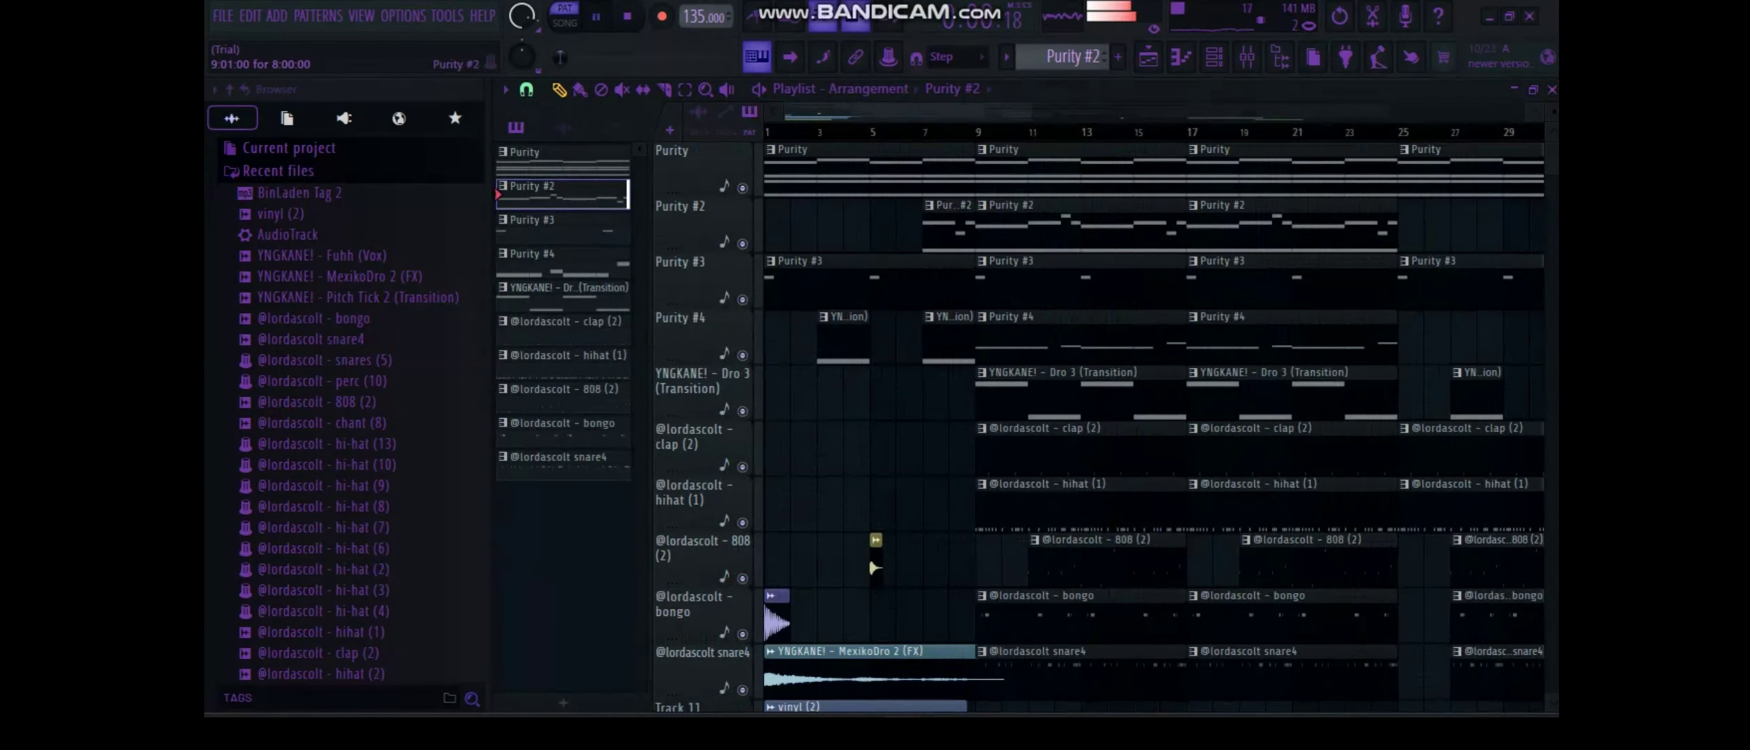
double_click(1019, 270)
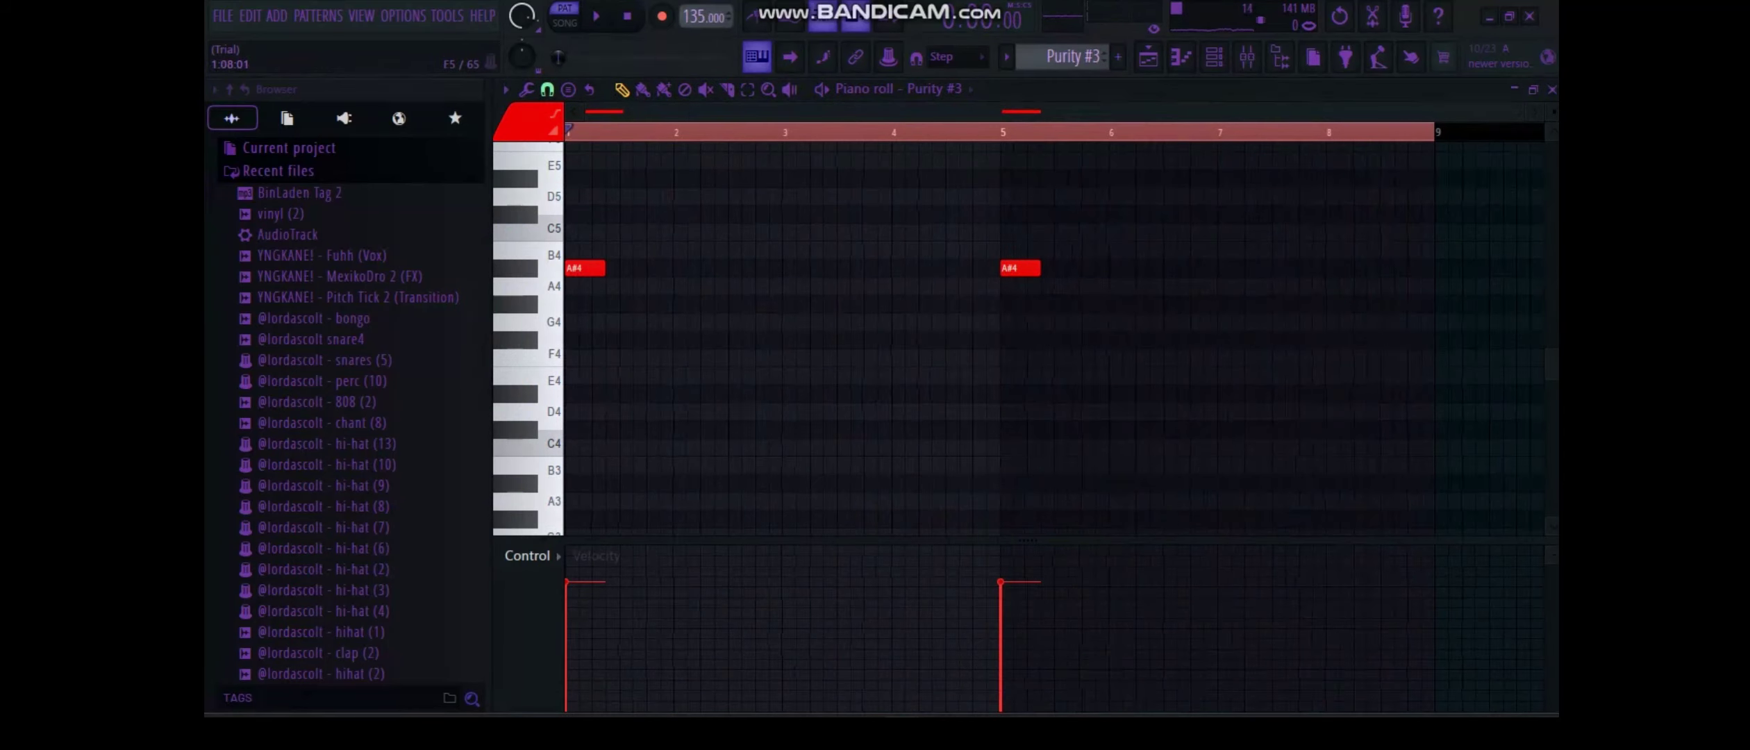
left_click(1552, 89)
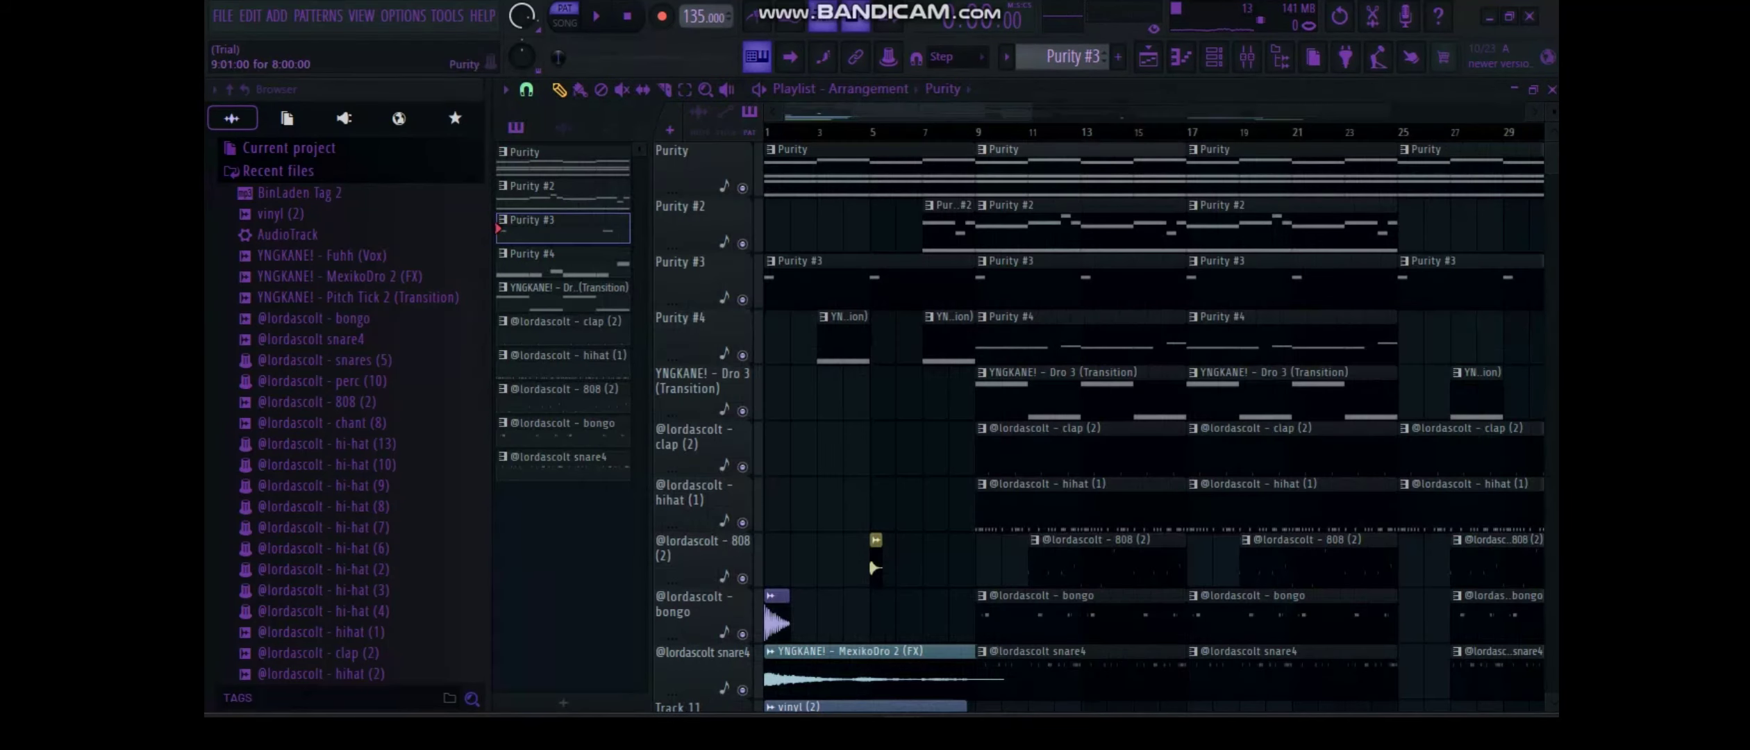
Open the Purity pattern in the piano roll and briefly preview its playback
double_click(1018, 167)
key("space")
key("space")
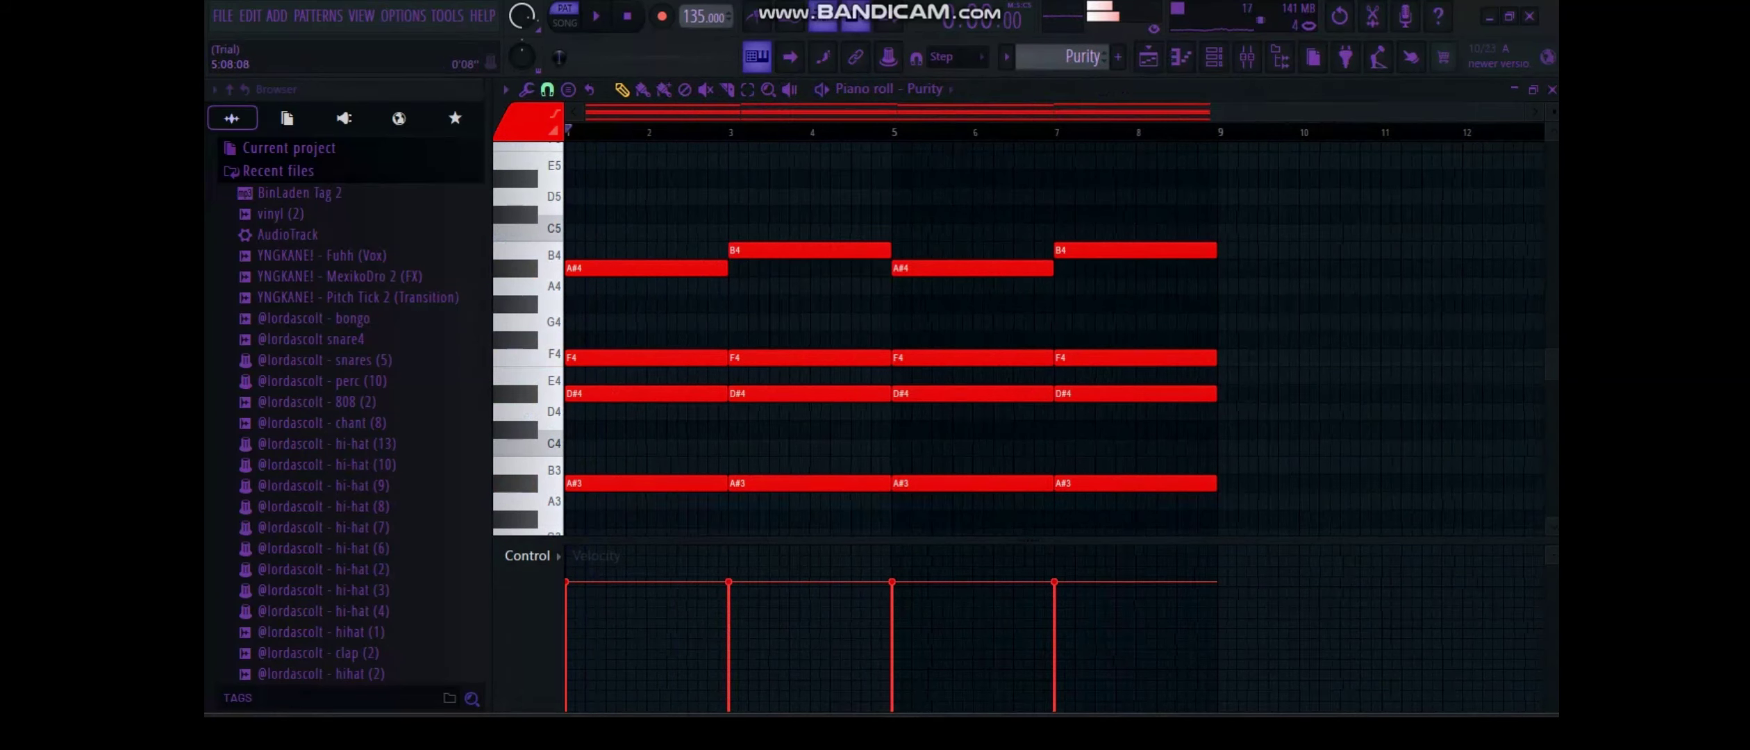
Show the Purity channel's instrument and its selected preset, and return to the playlist
left_click(927, 88)
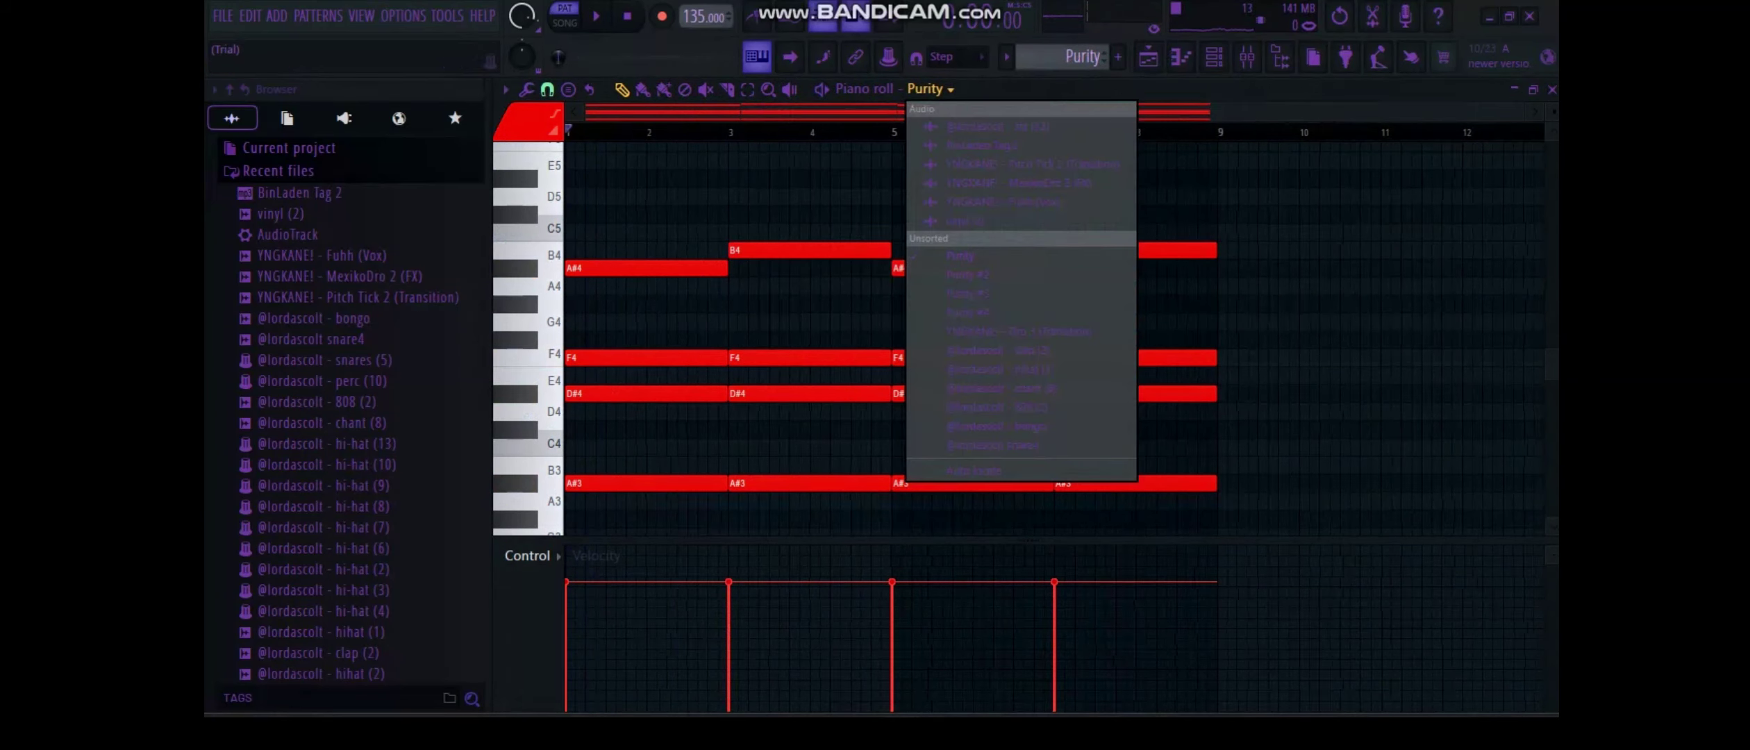
left_click(1213, 56)
left_click(742, 149)
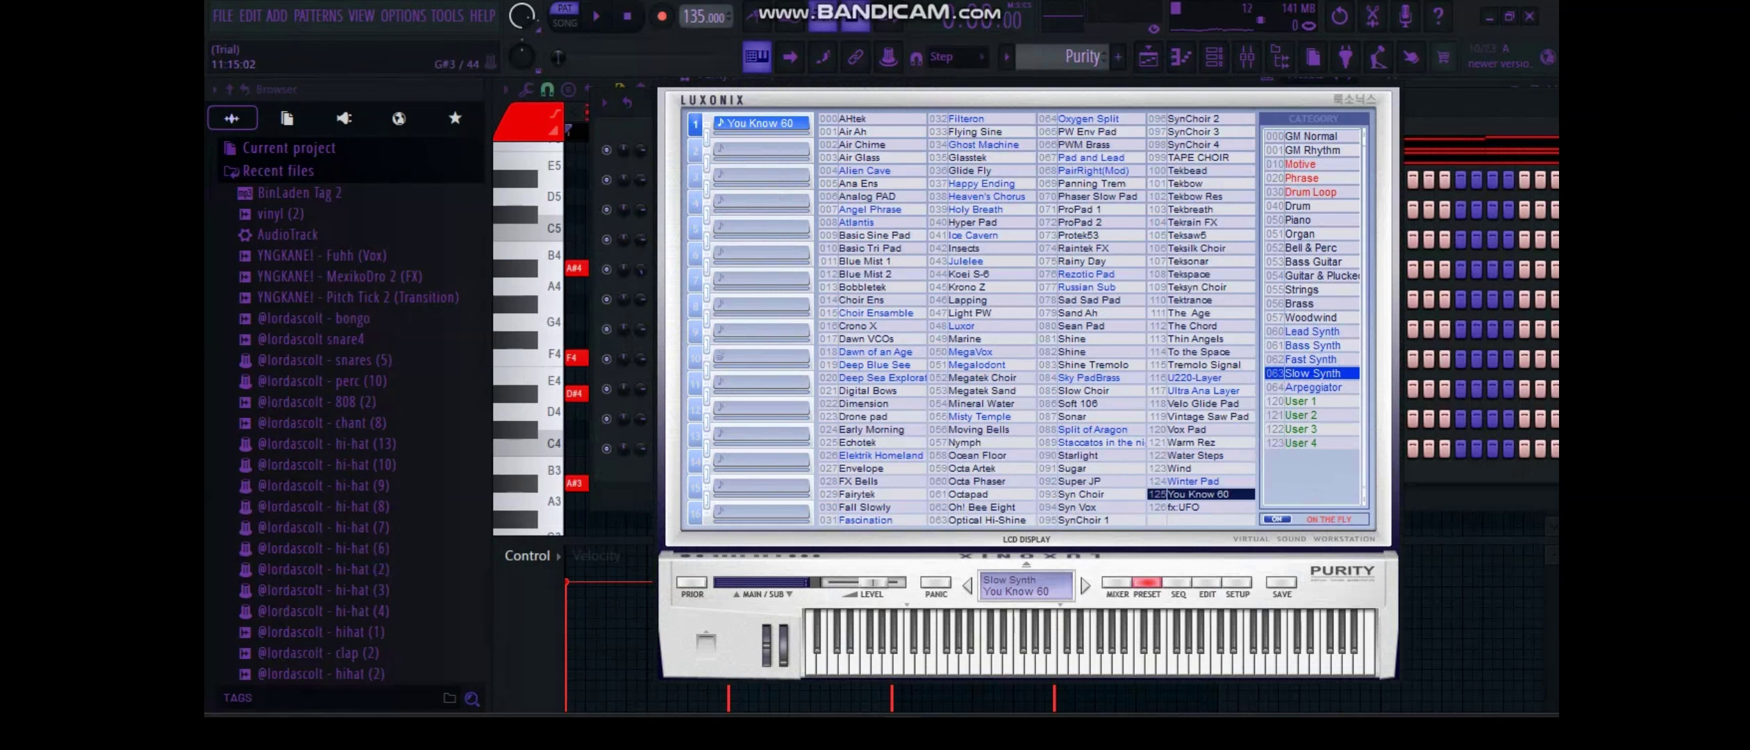
key("F7")
left_click(1552, 90)
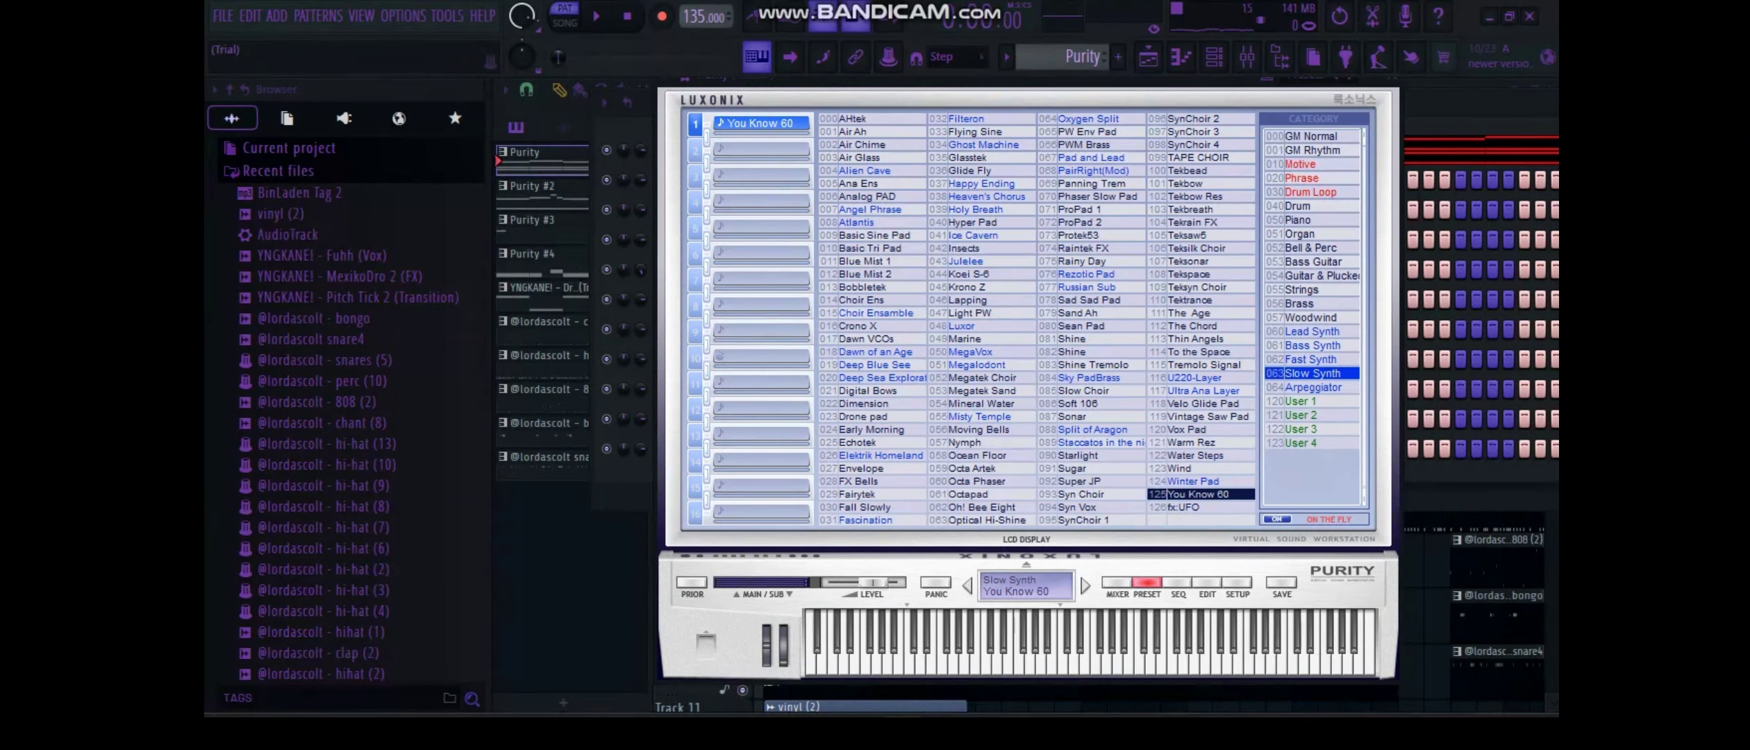
left_click(1391, 79)
key("F6")
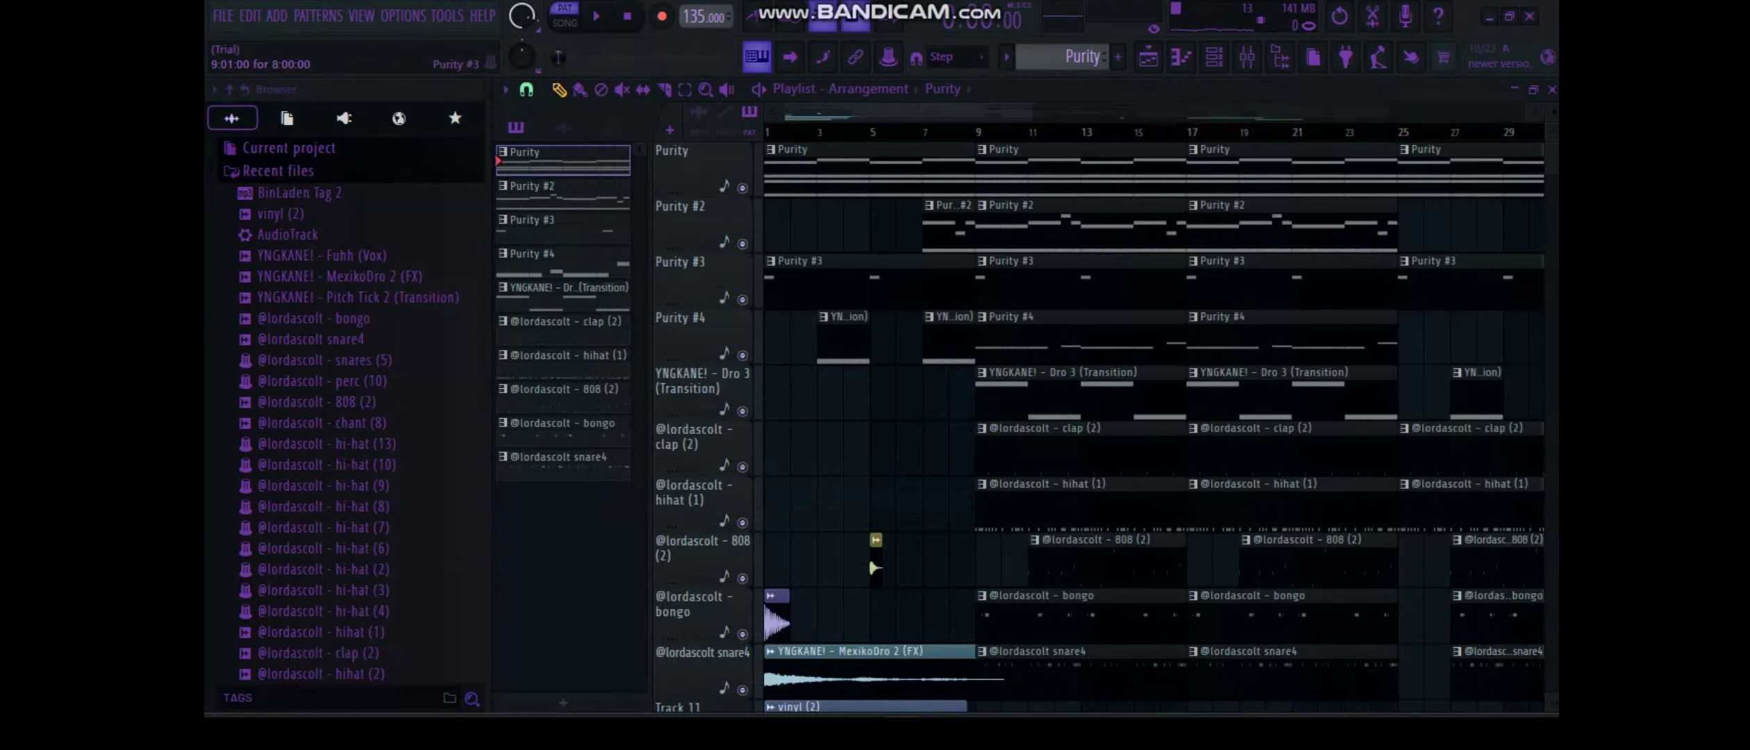
Play the Purity #2 pattern in the piano roll and show its channel's instrument preset, returning to the playlist
key("F7")
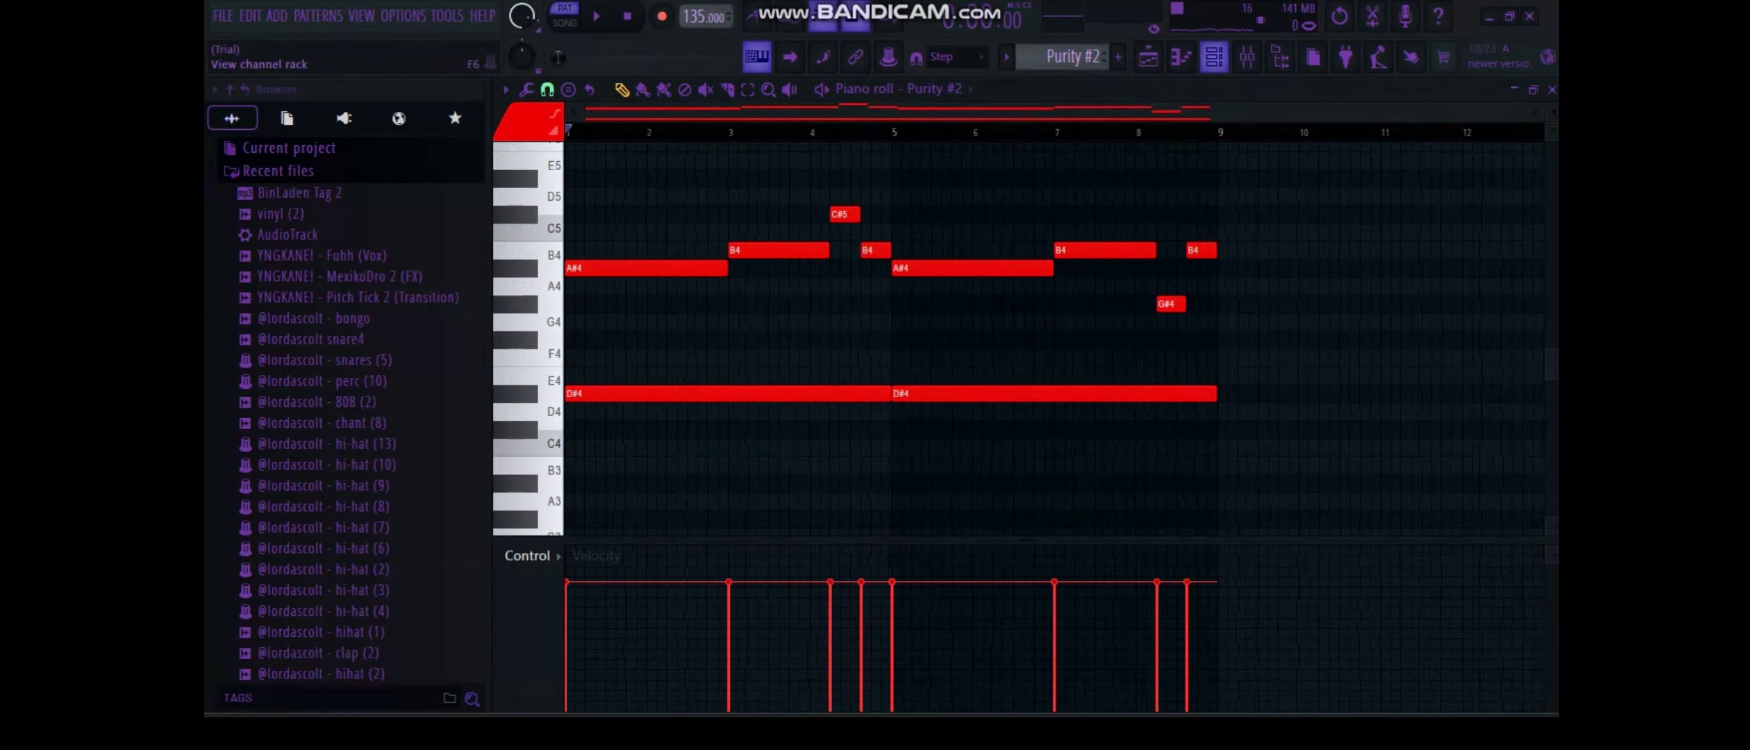
key("space")
left_click(1214, 56)
left_click(742, 179)
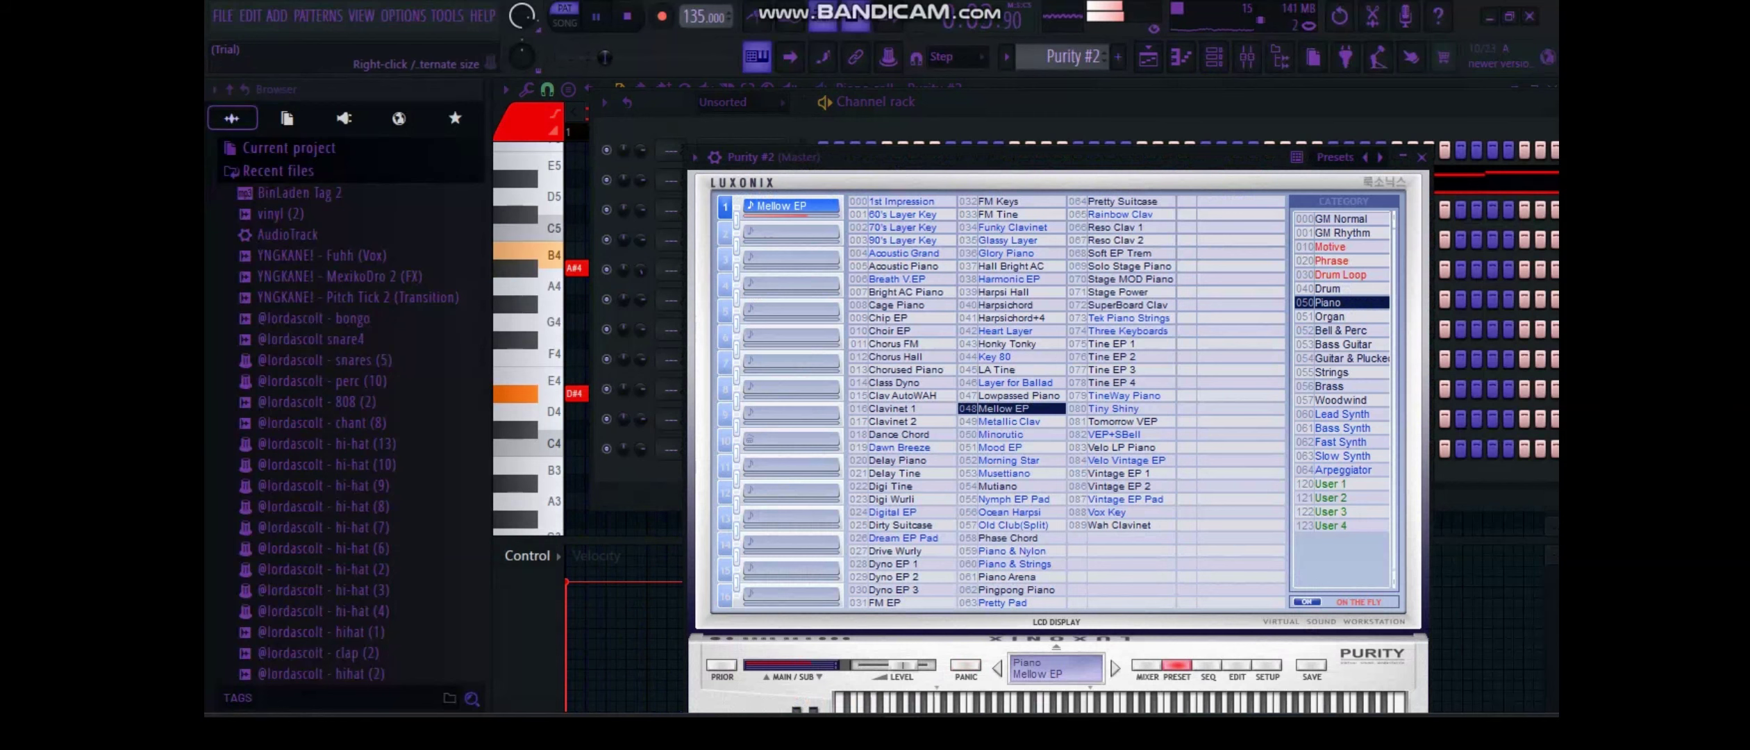
key("F7")
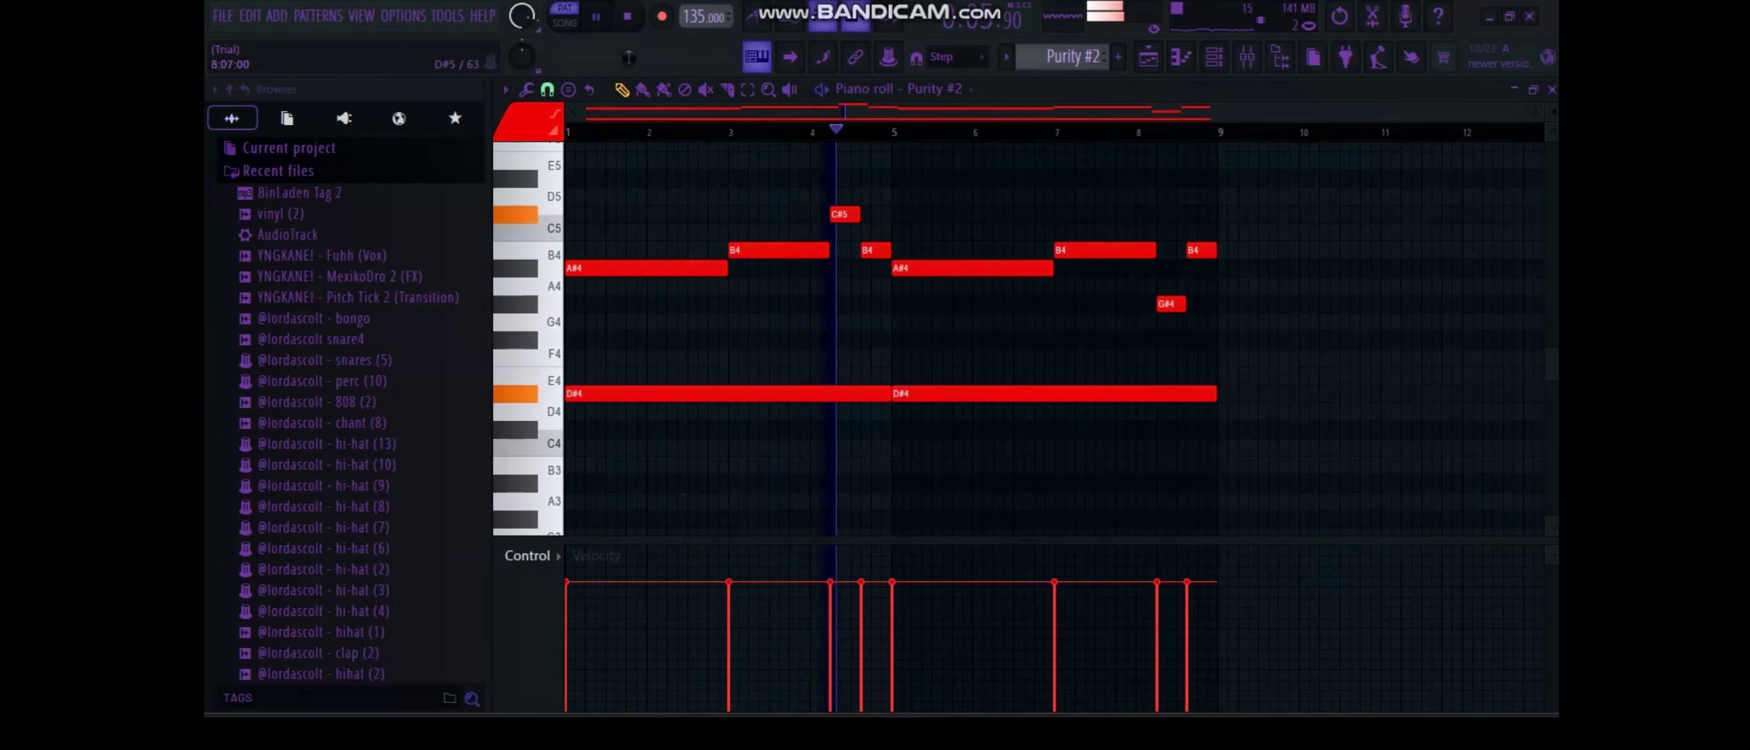
key("F7")
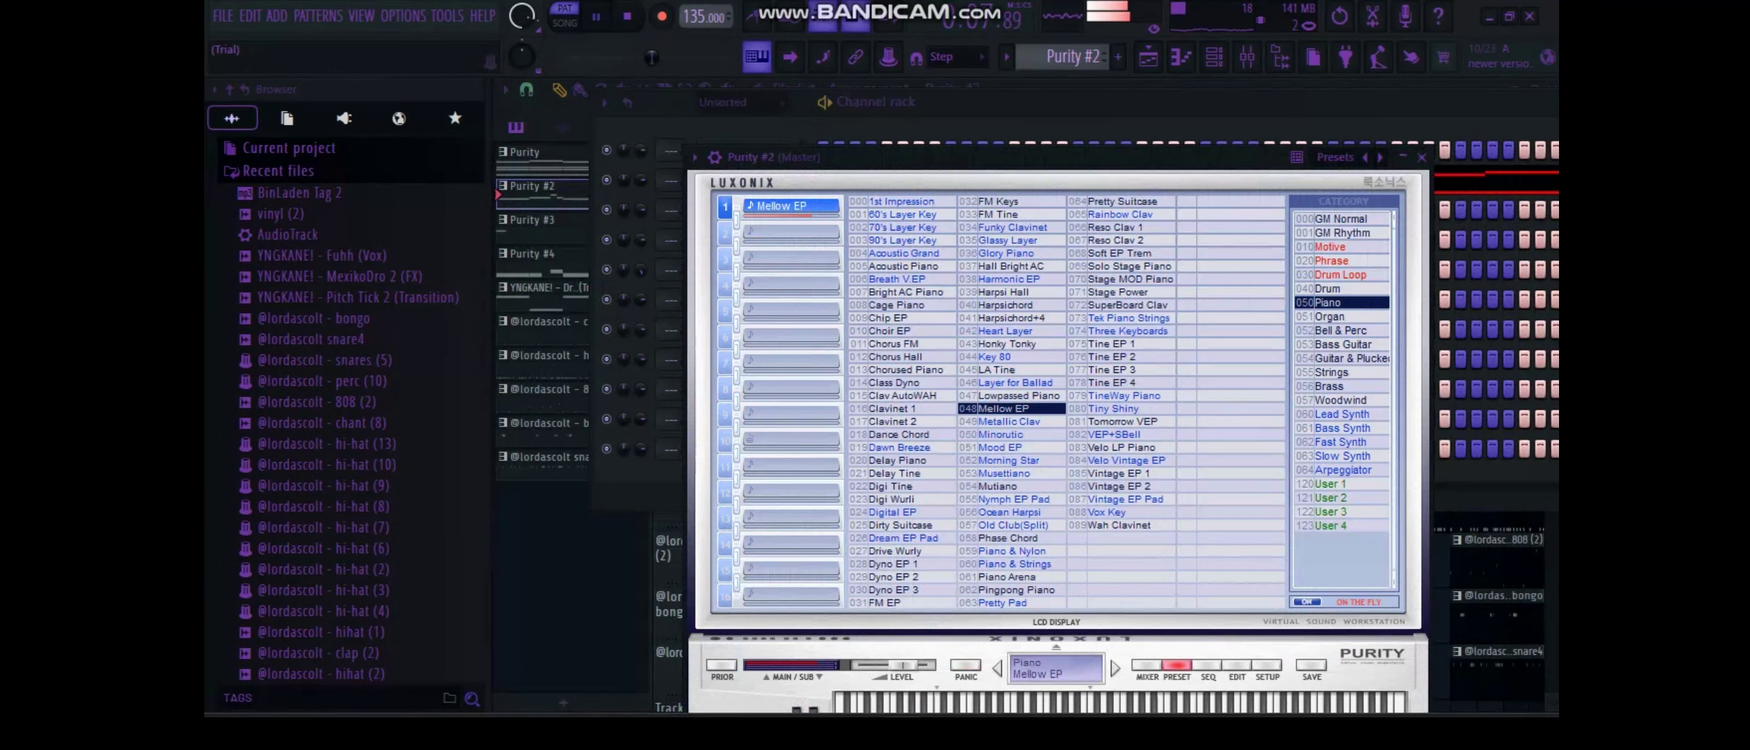
left_click(1422, 157)
key("F5")
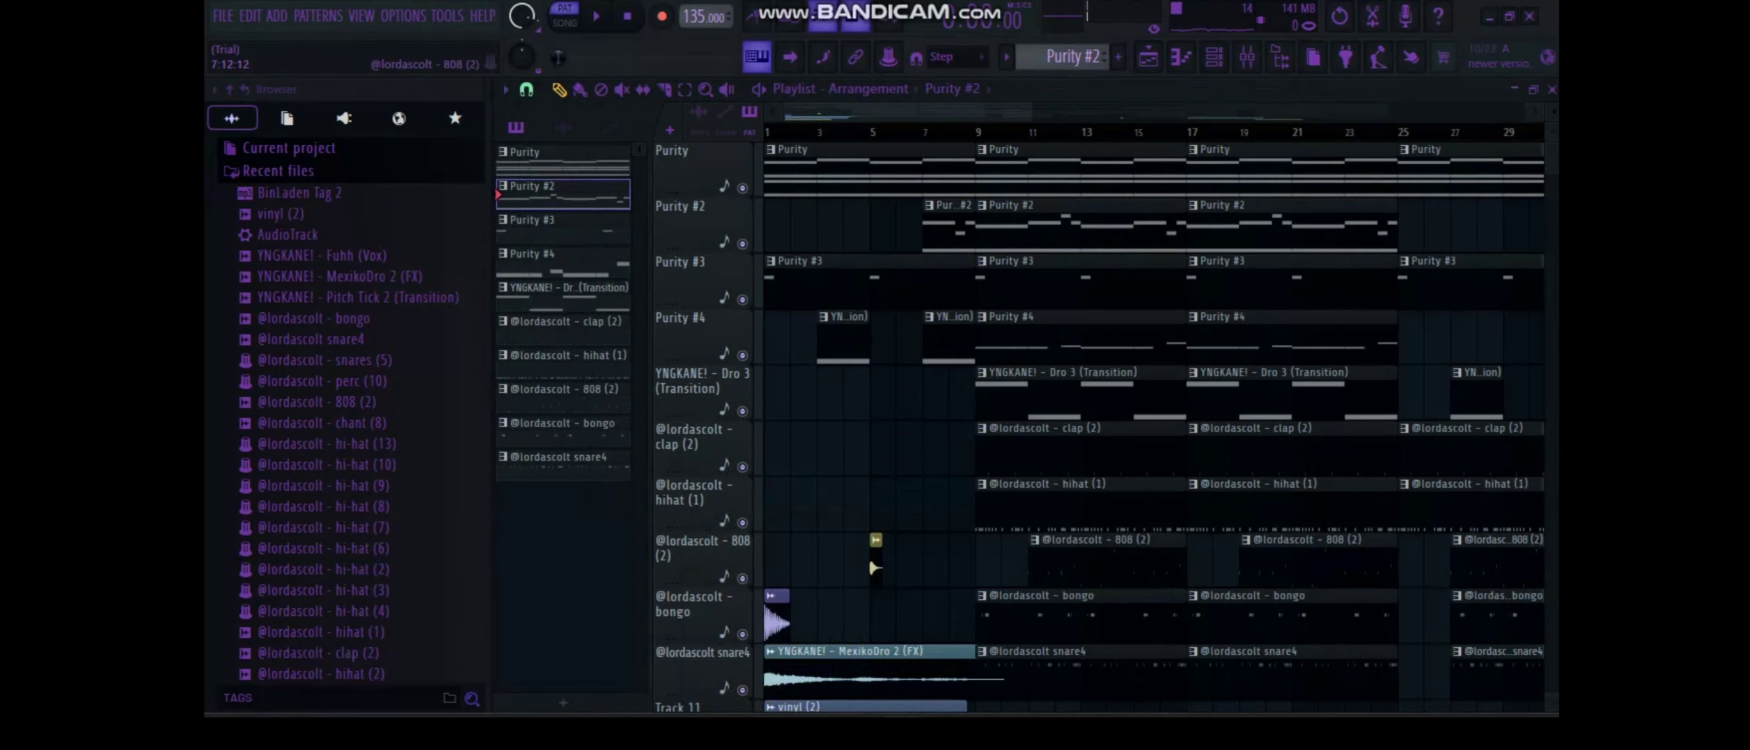
Play the Purity #3 pattern in the piano roll and show its channel's instrument preset, returning to the playlist
double_click(1081, 278)
key("space")
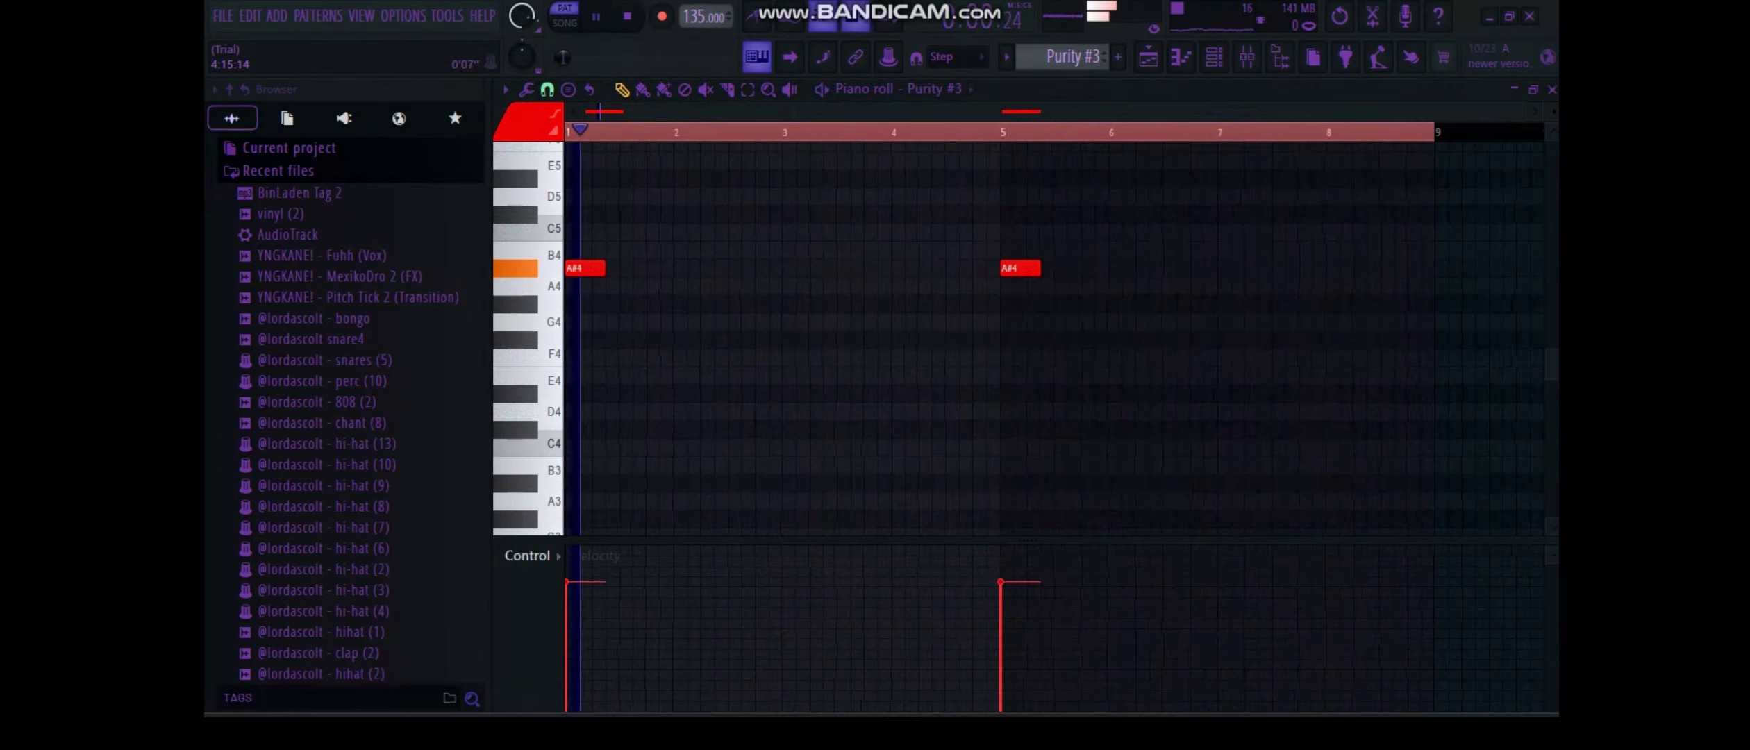
left_click(1213, 57)
left_click(741, 209)
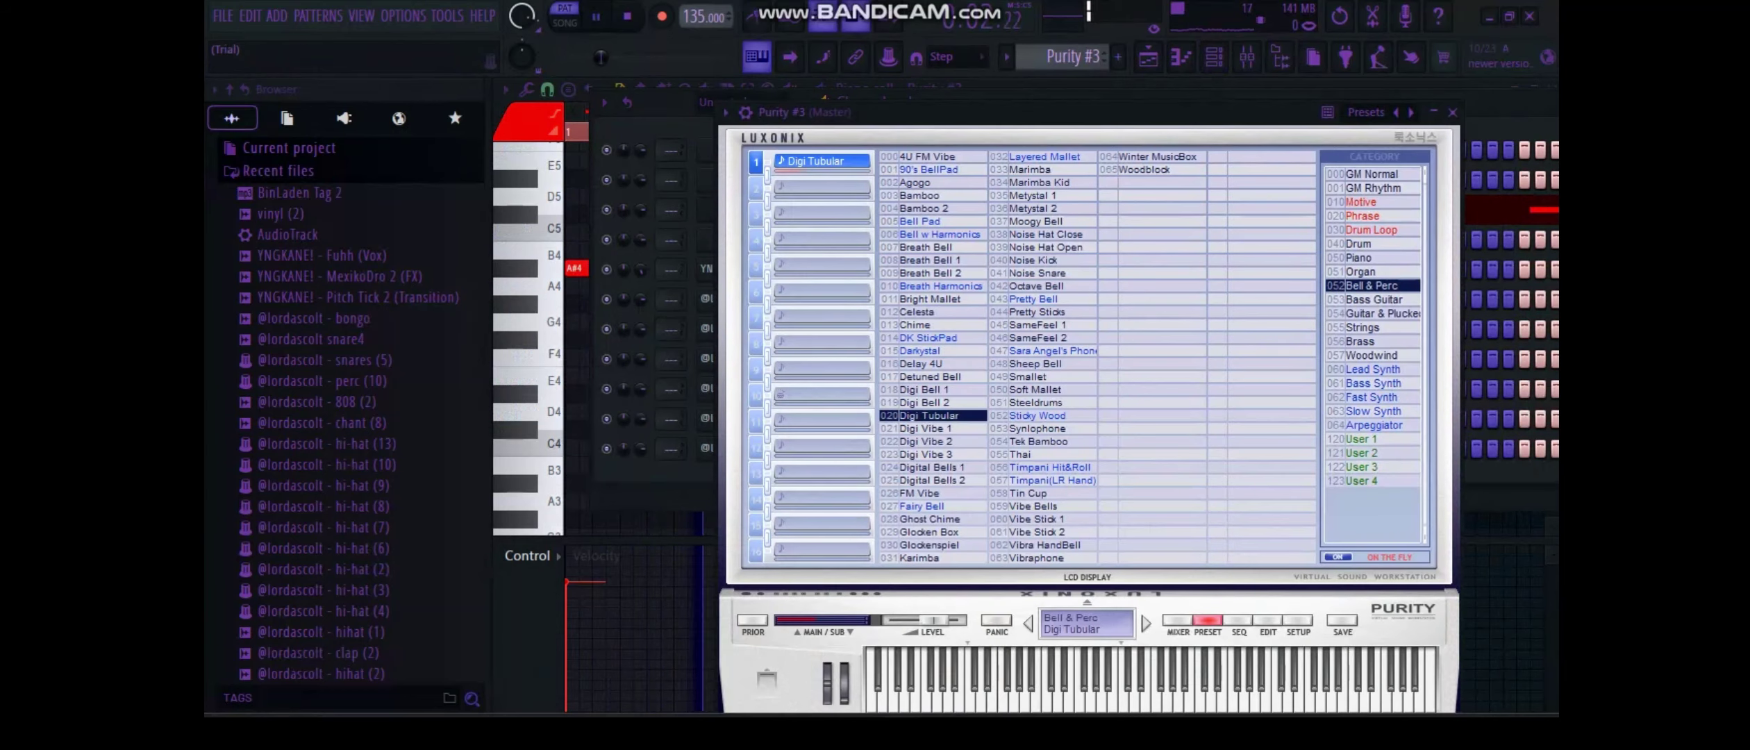
key("F7")
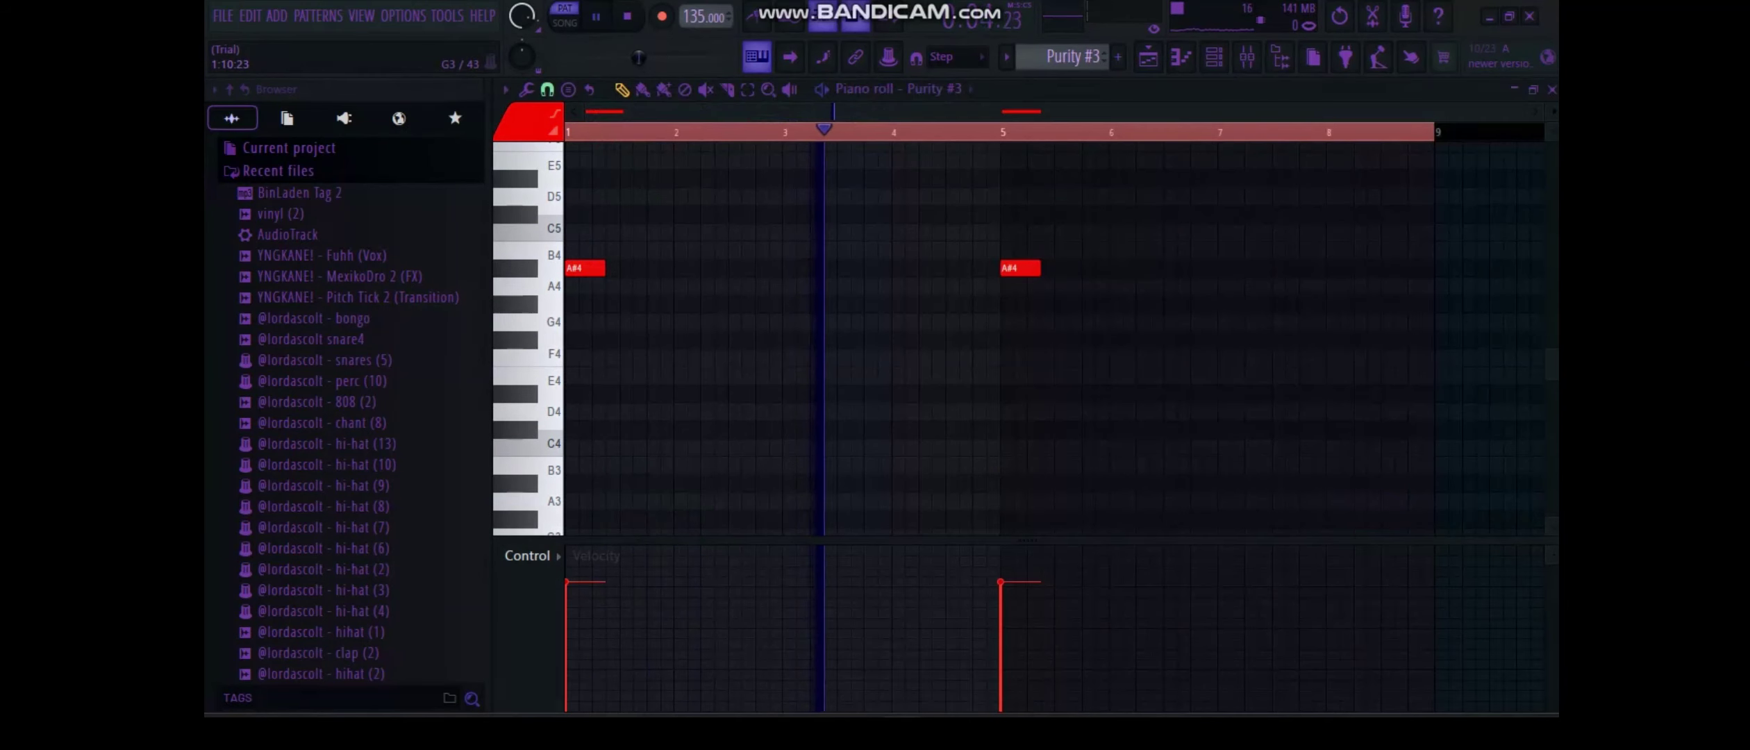
key("space")
left_click(1533, 90)
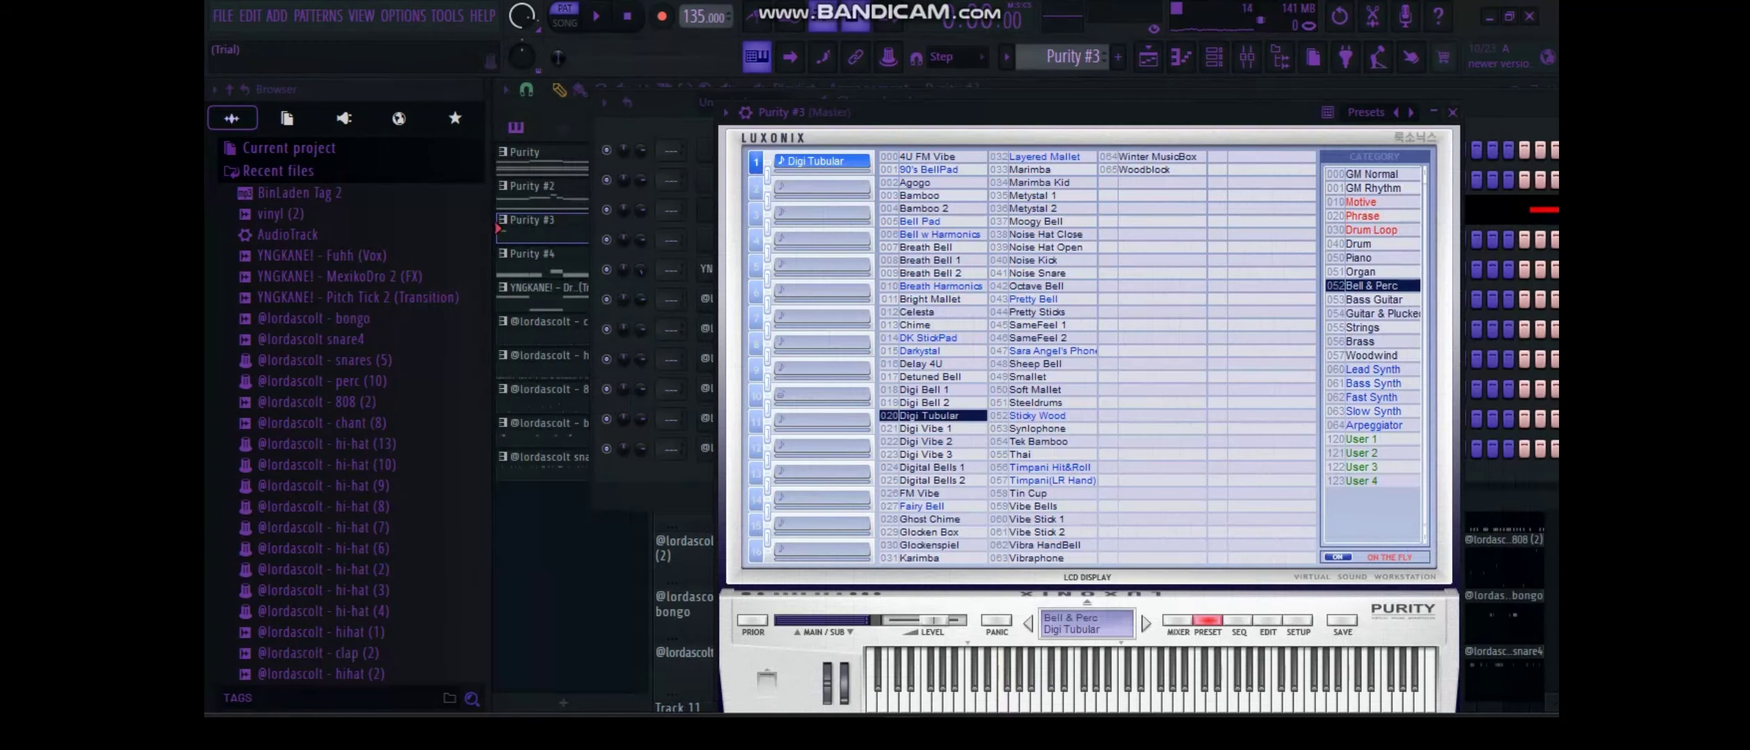
left_click(1452, 112)
key("F6")
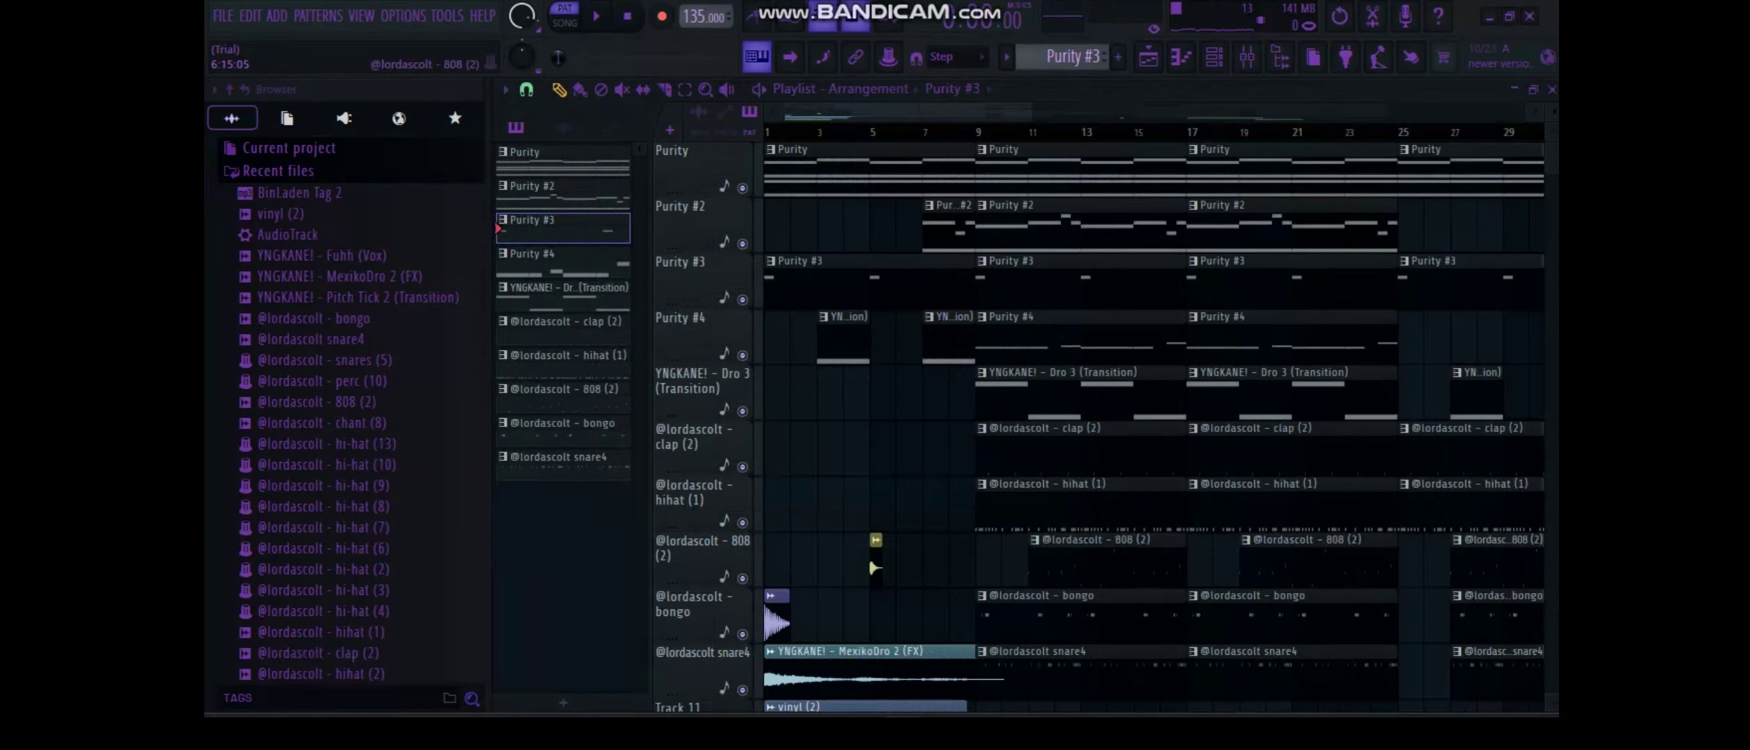
Play the Purity #4 pattern in the piano roll, show its channel's instrument preset, and close both windows
double_click(1027, 340)
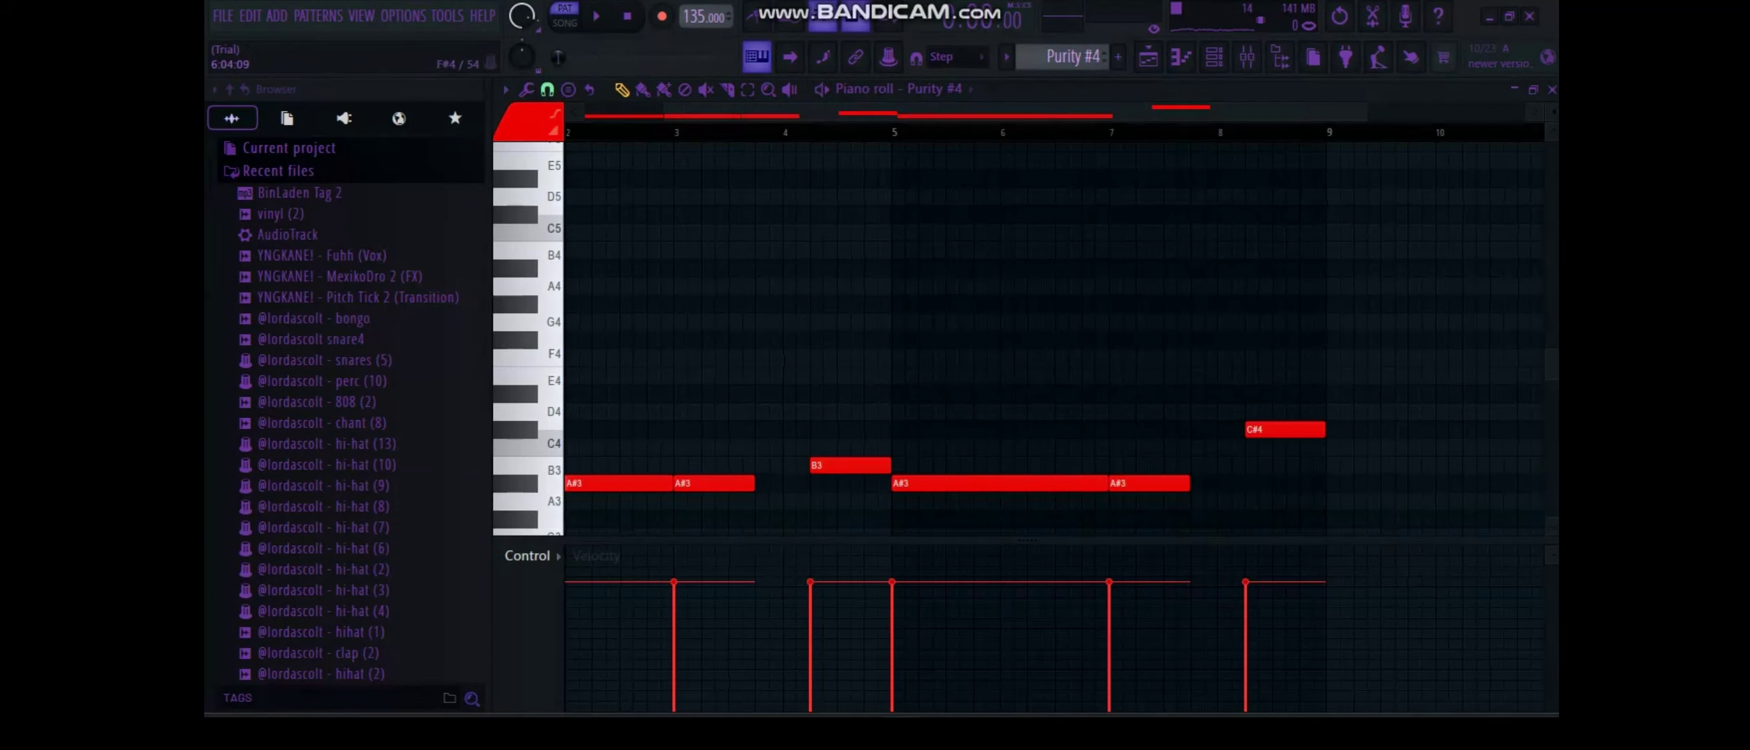
key("space")
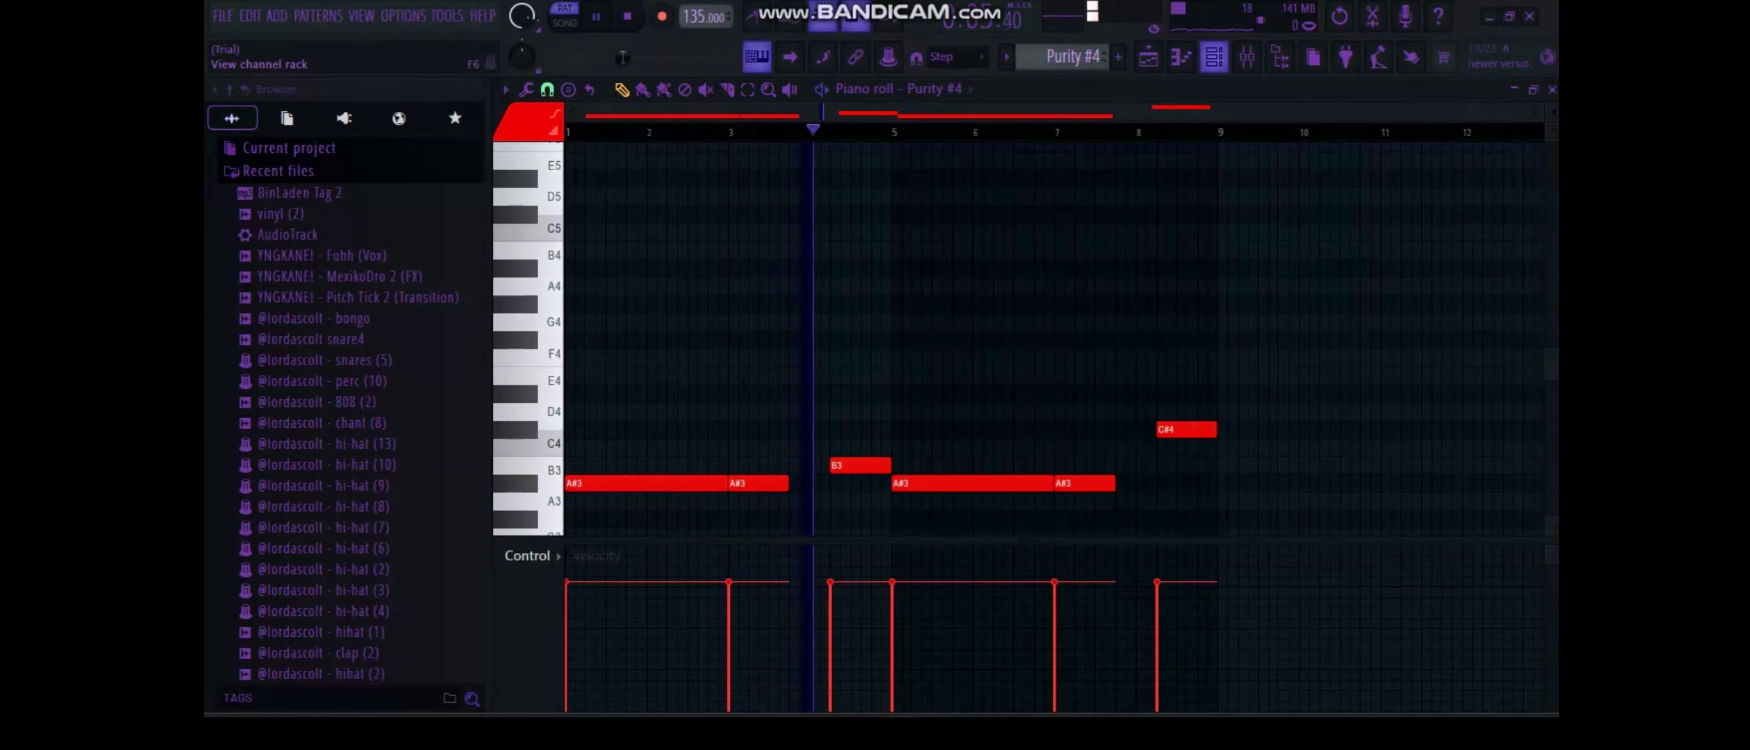
left_click(1213, 57)
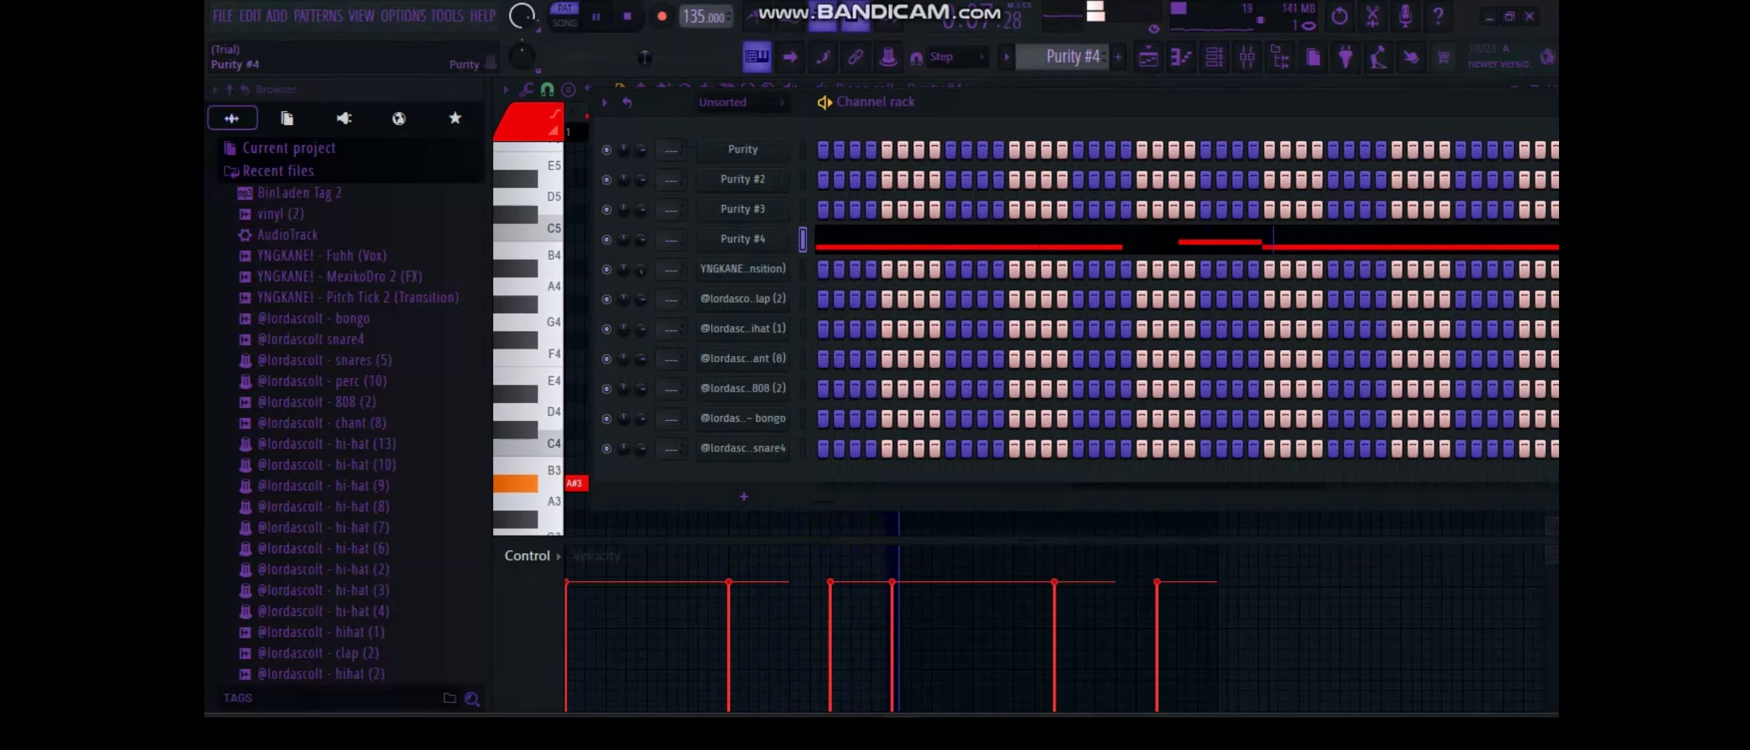
left_click(743, 239)
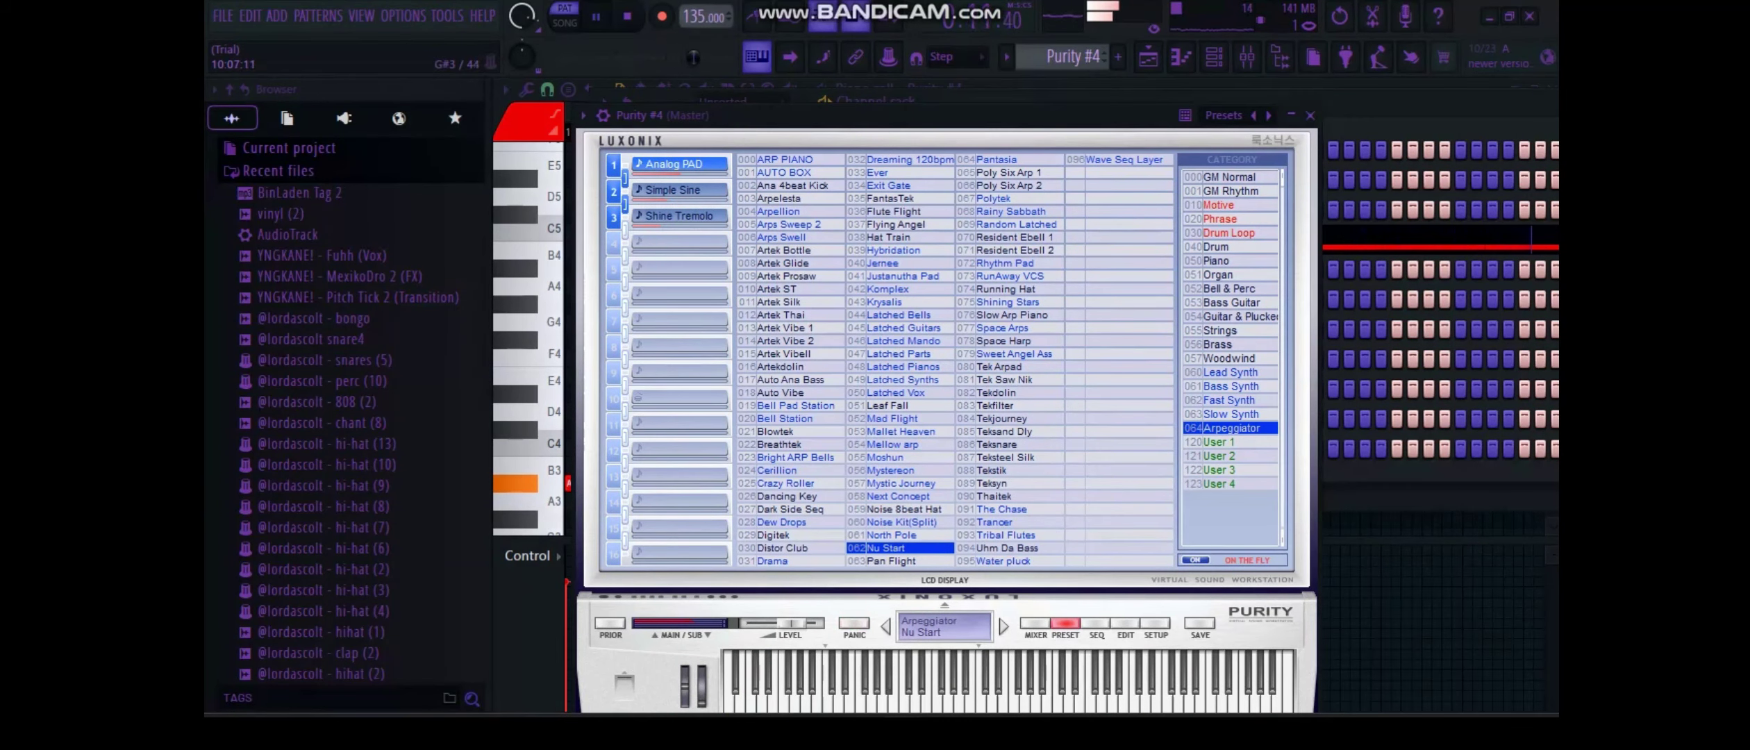
left_click(1333, 518)
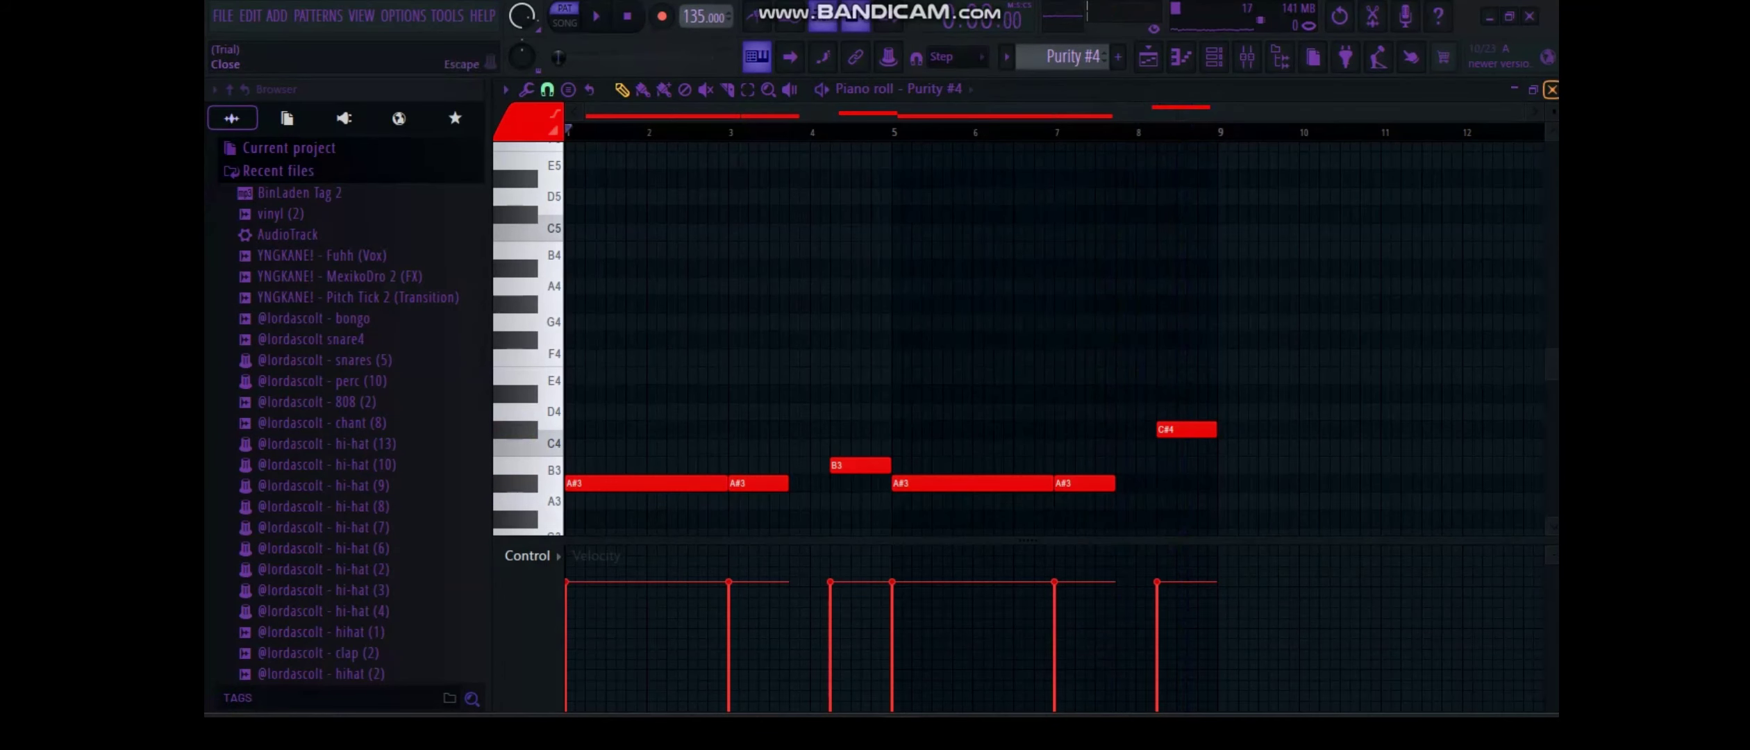
left_click(1551, 89)
left_click(1309, 115)
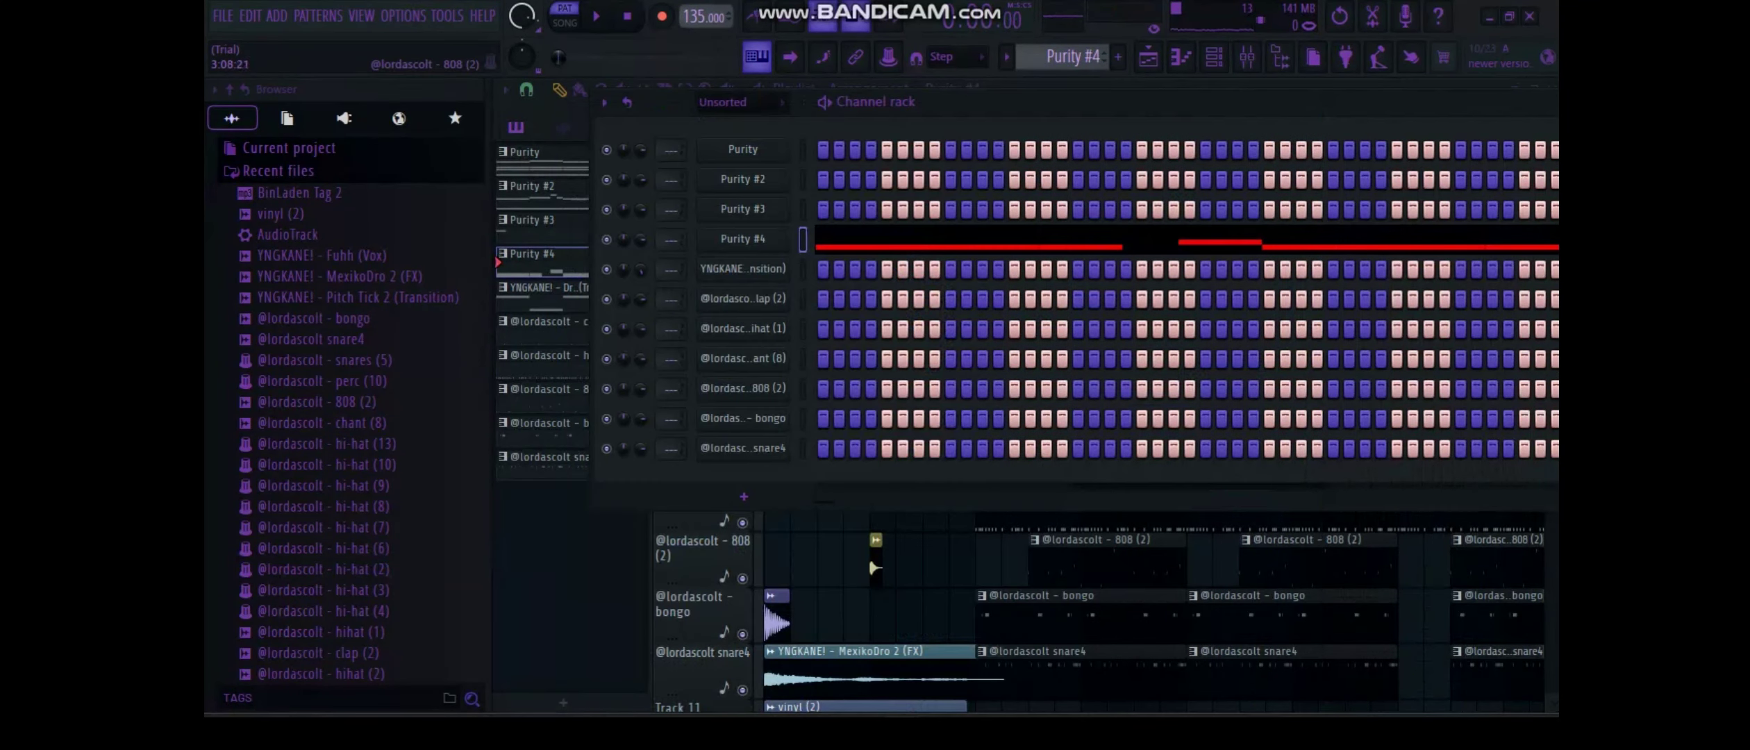
left_click(906, 556)
left_click(906, 556)
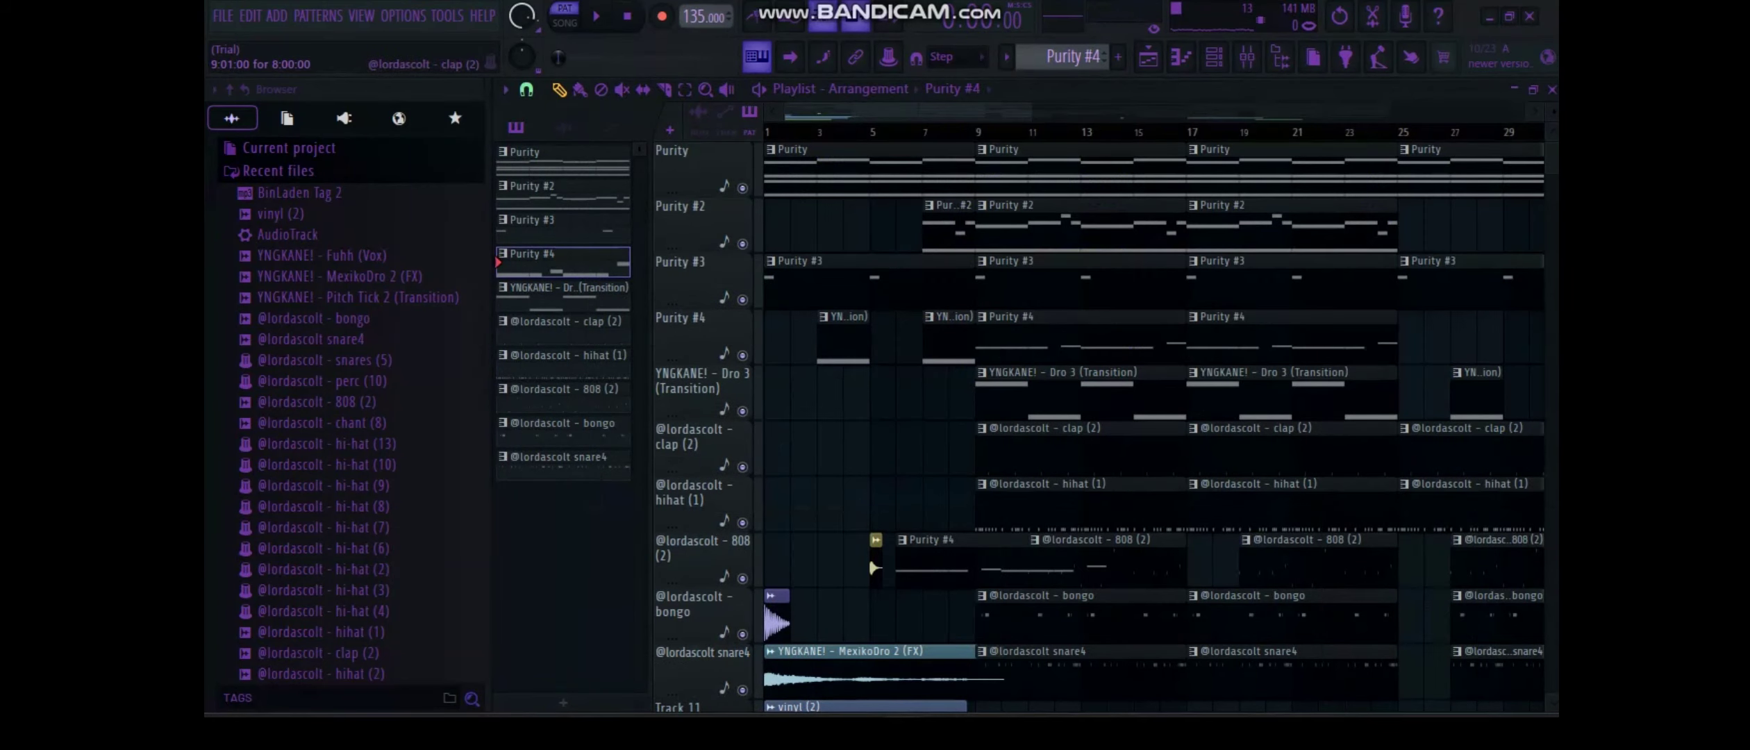
right_click(906, 555)
Play the YNGKANE! - Dro 3 (Transition) pattern in the piano roll and show its sampler settings, returning to the playlist
key("F7")
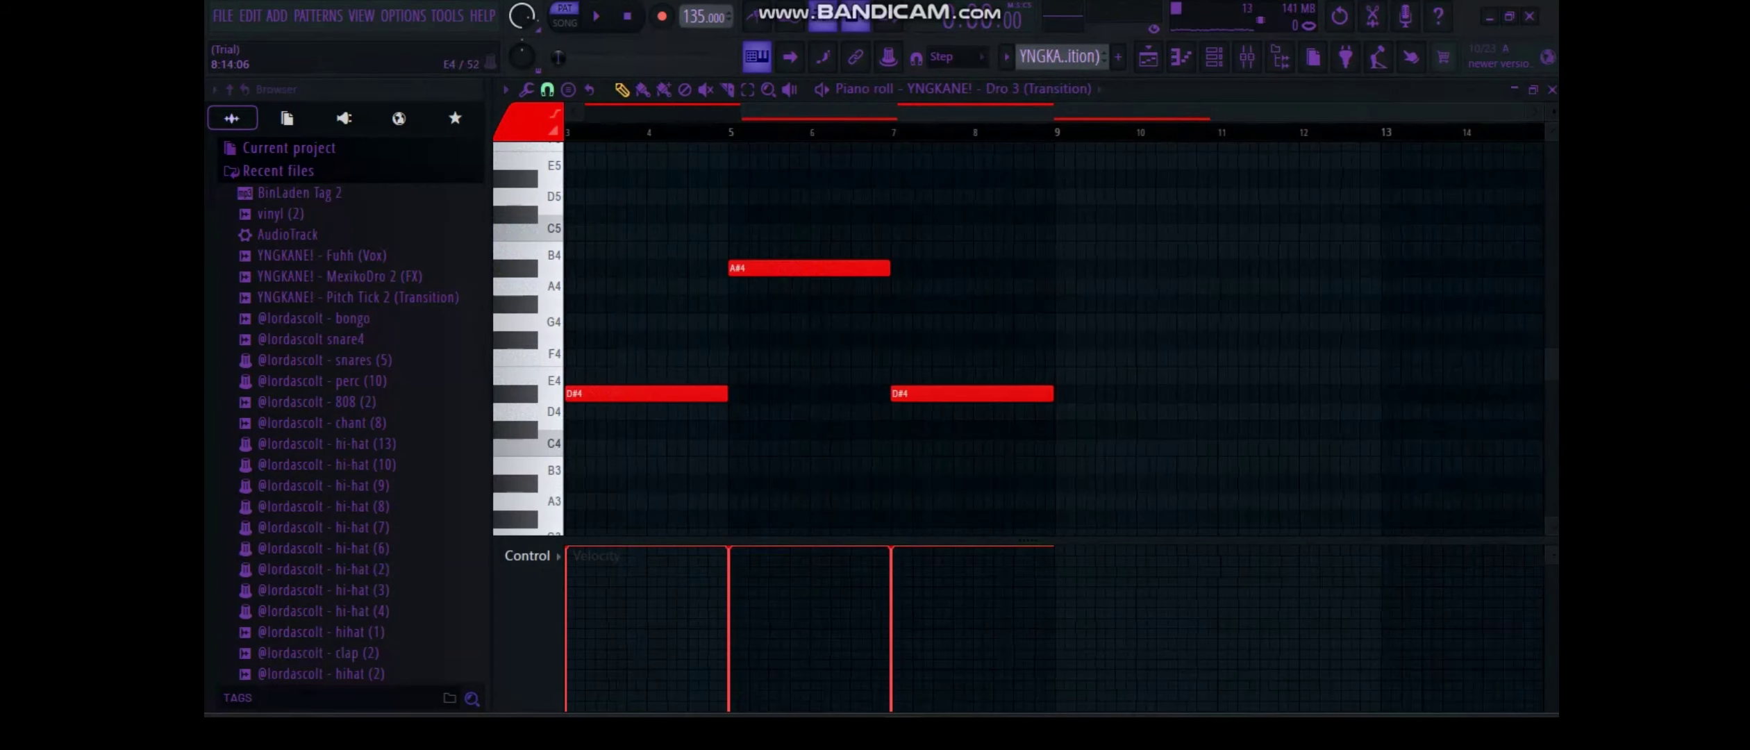
key("space")
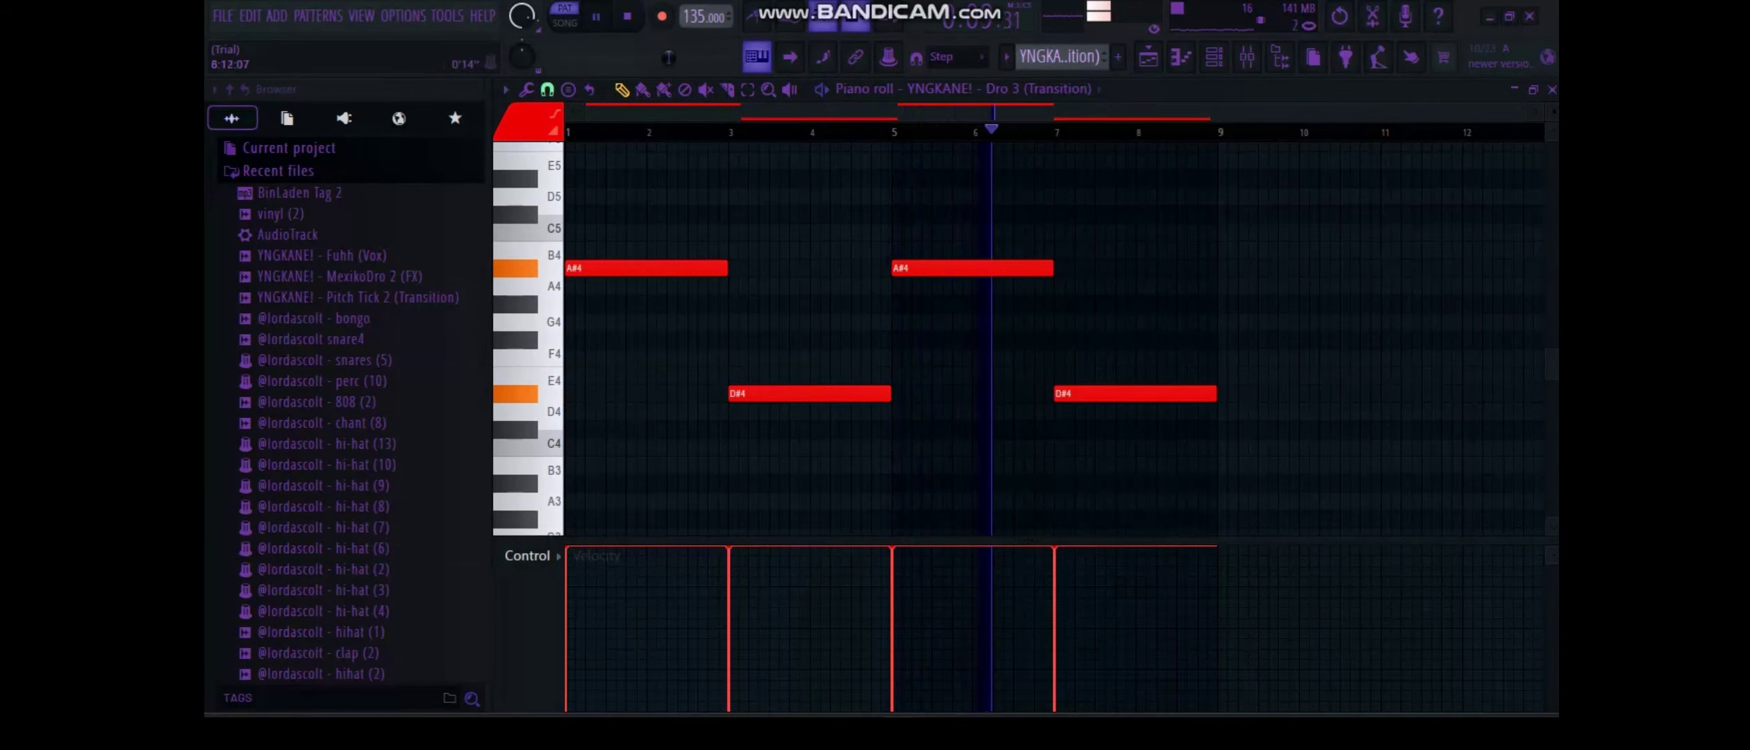
left_click(1214, 57)
left_click(743, 269)
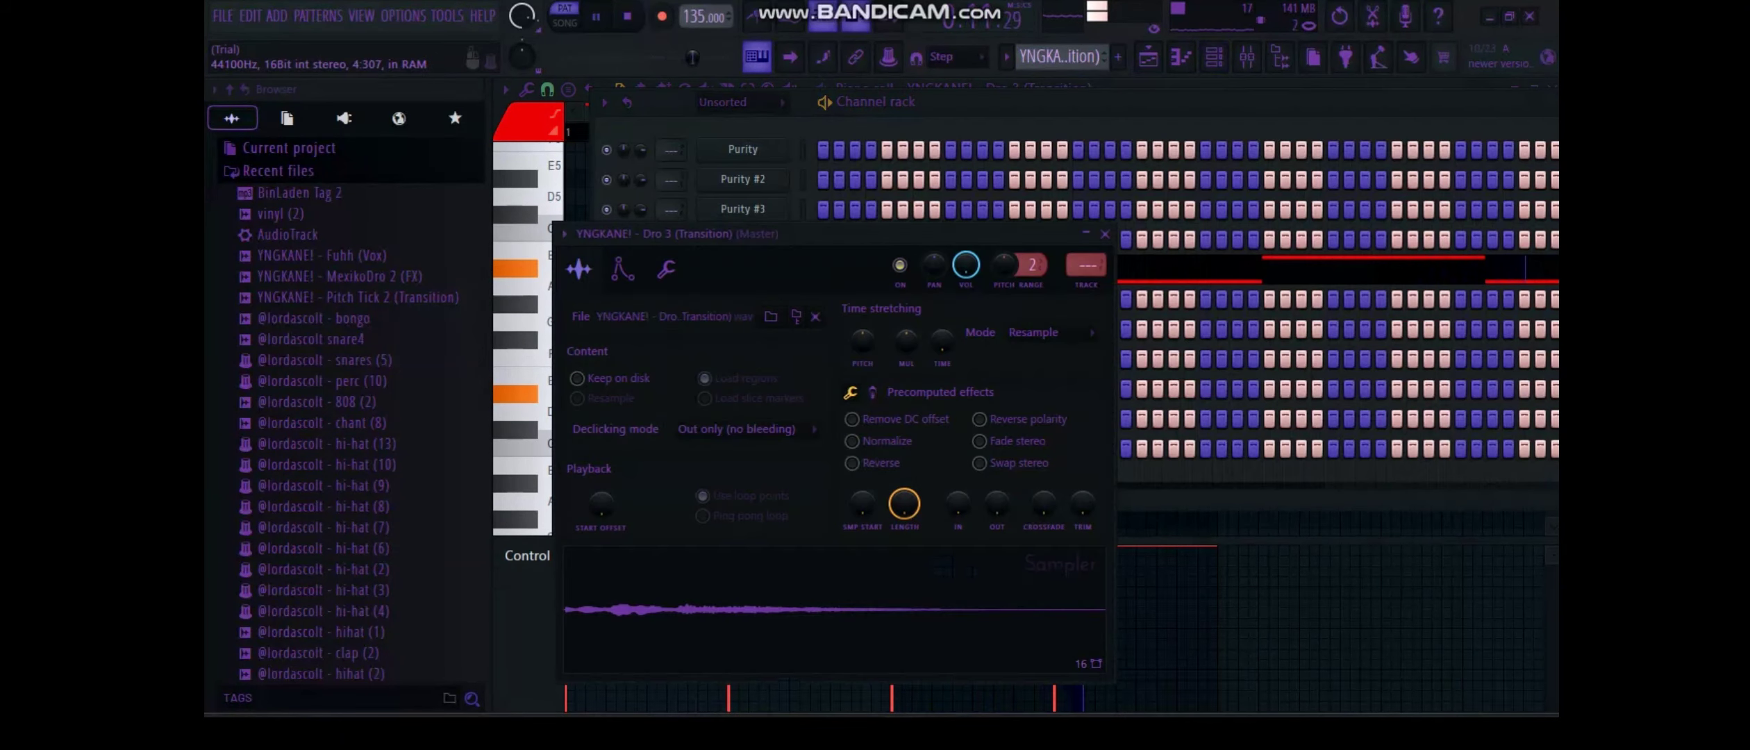
left_click(1105, 234)
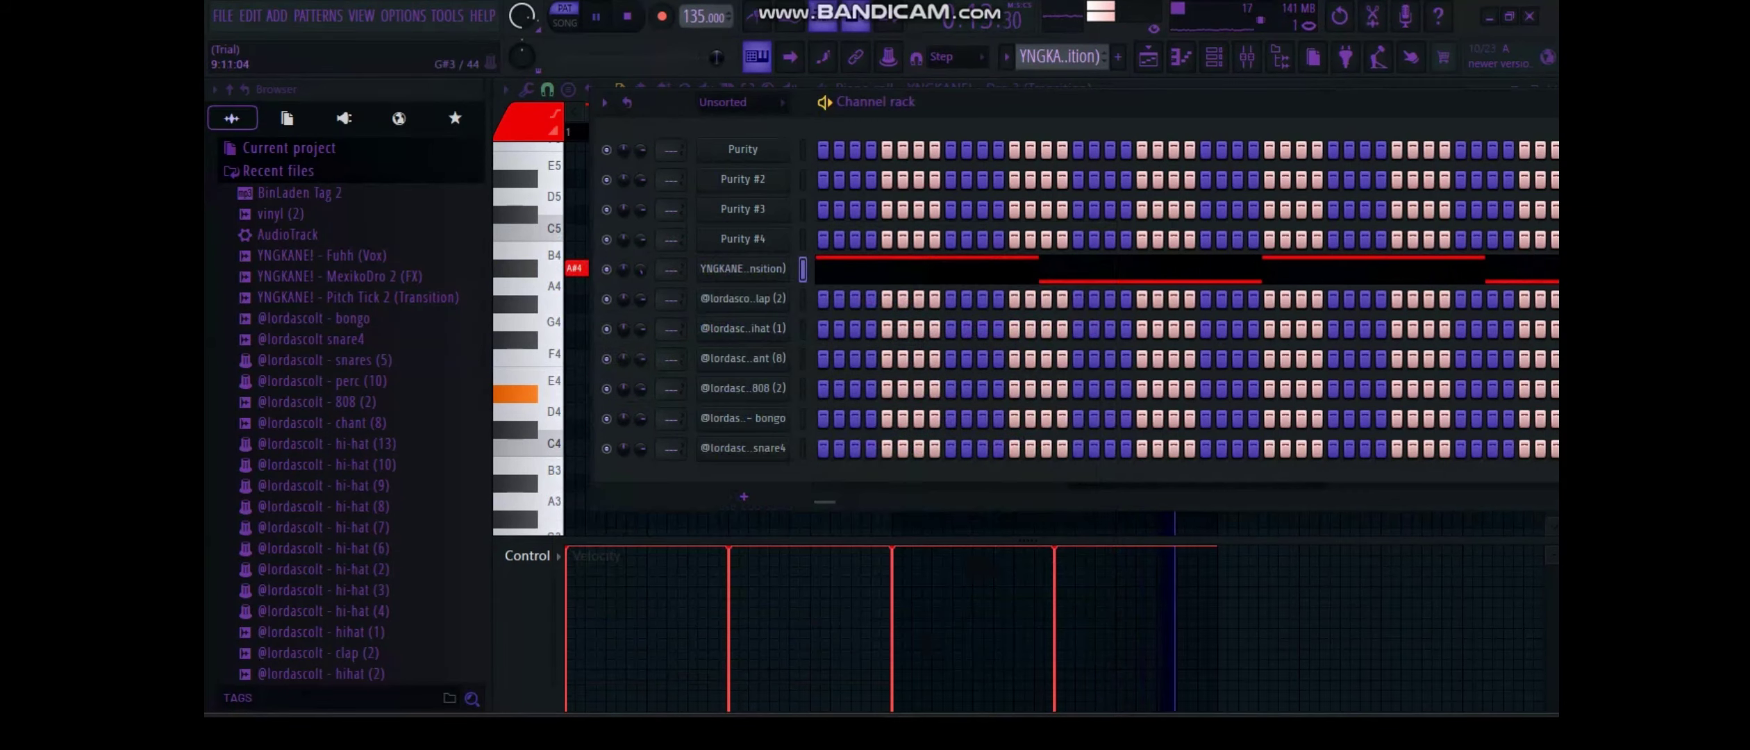
key("Escape")
key("space")
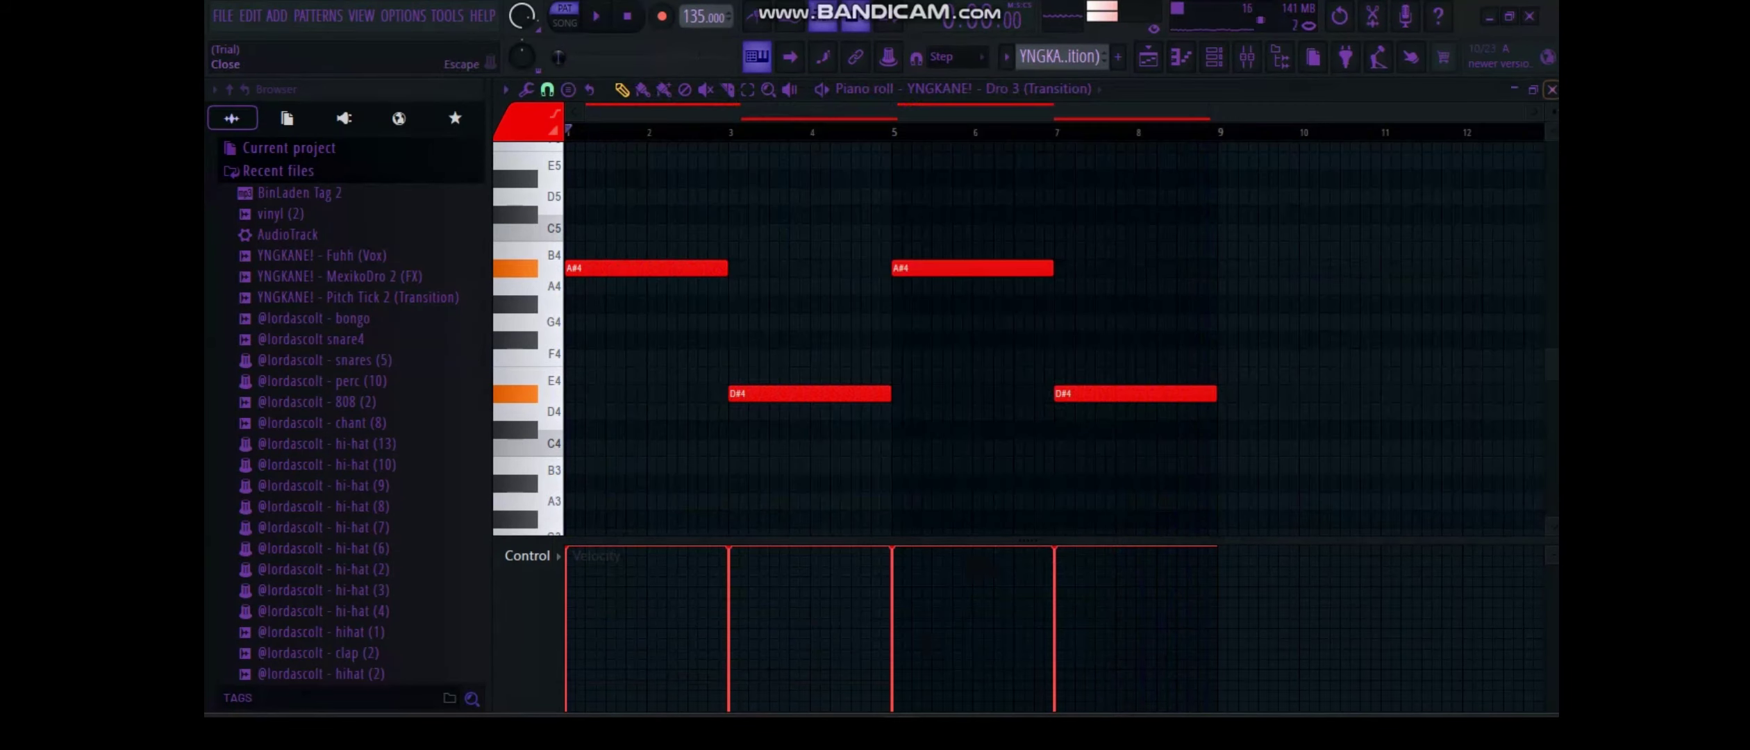
left_click(1553, 89)
key("F6")
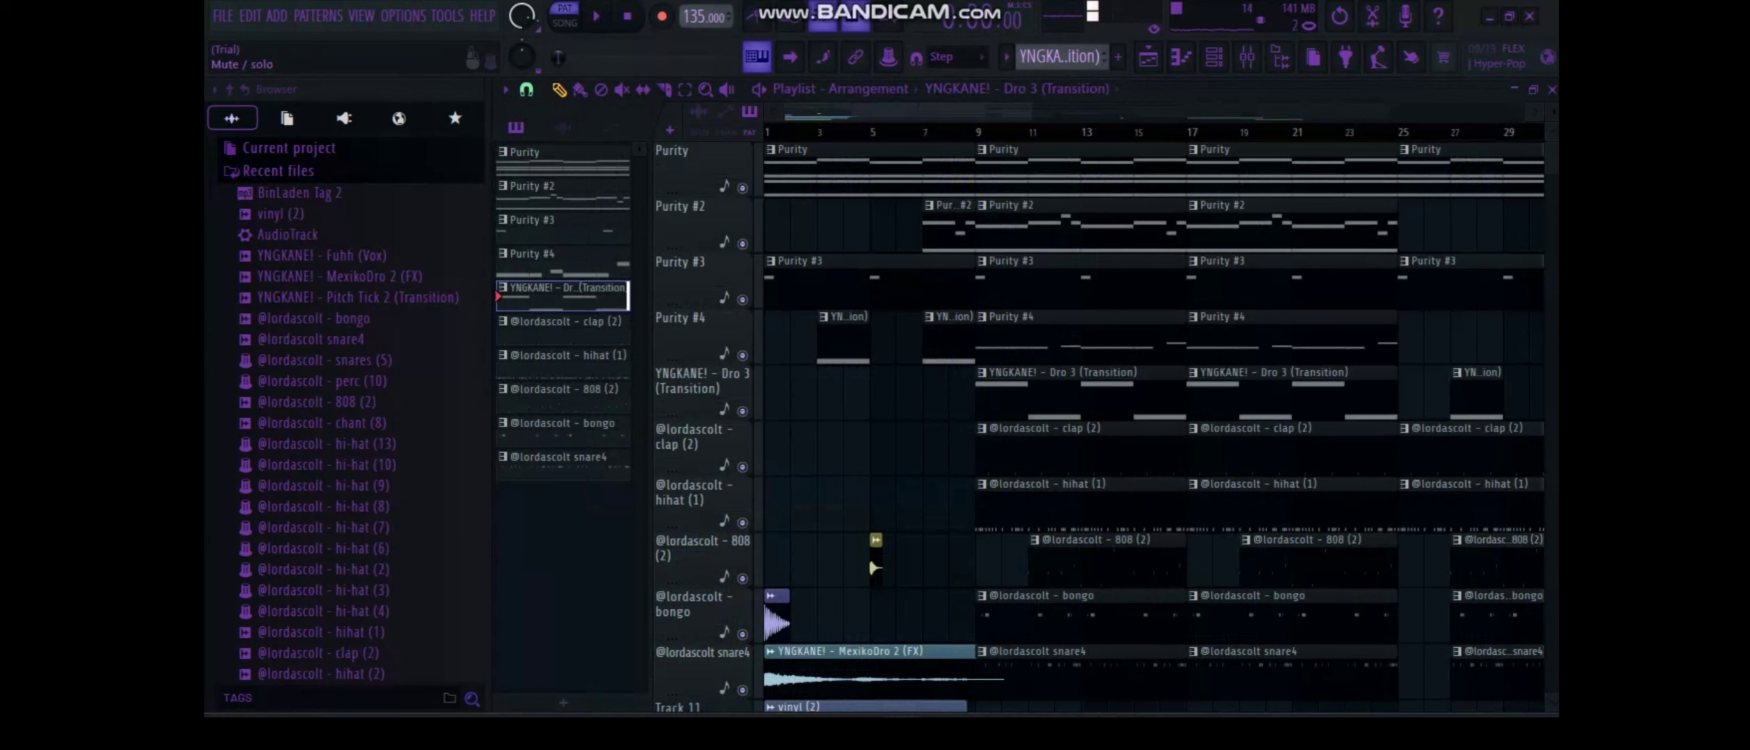
Leave only the Purity, Purity #2, Purity #3, Purity #4 and YNGKANE! - Dro 3 (Transition) tracks unmuted and play the arrangement
right_click(742, 188)
left_click(743, 243)
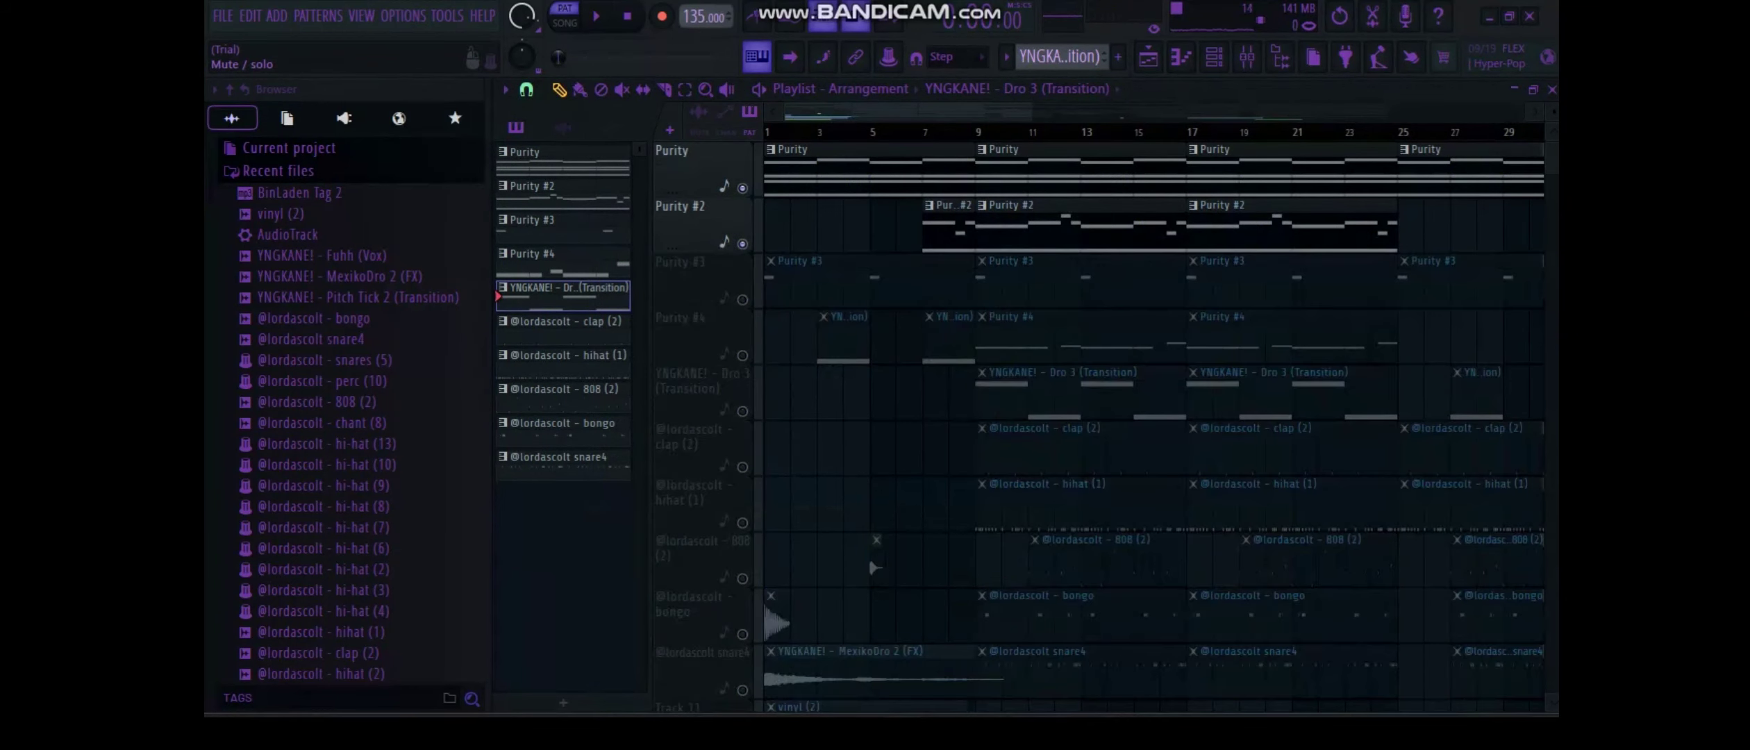
left_click(742, 299)
left_click(742, 355)
left_click(742, 411)
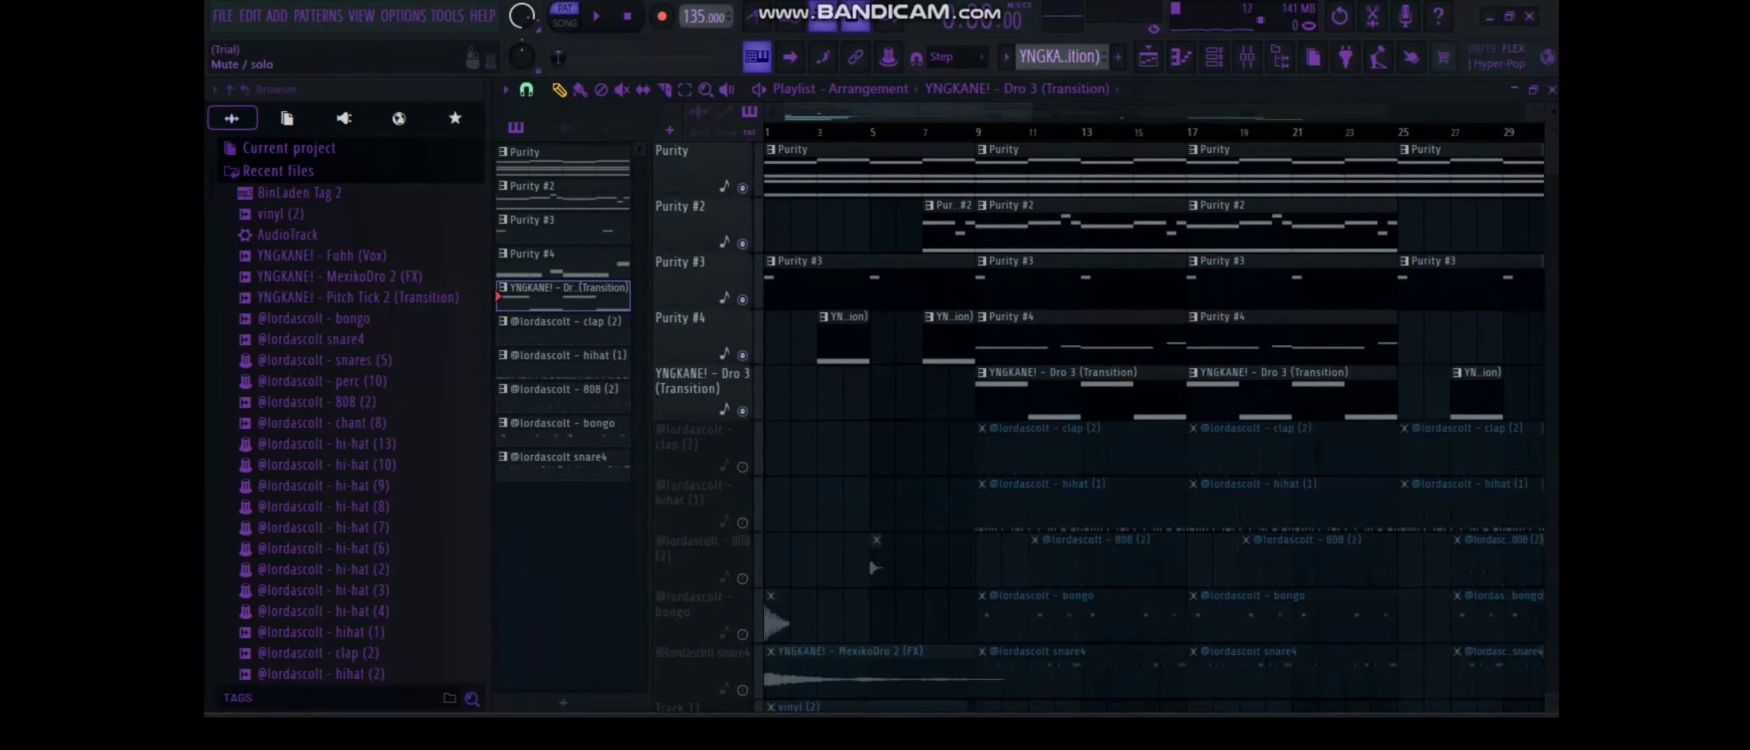
key("space")
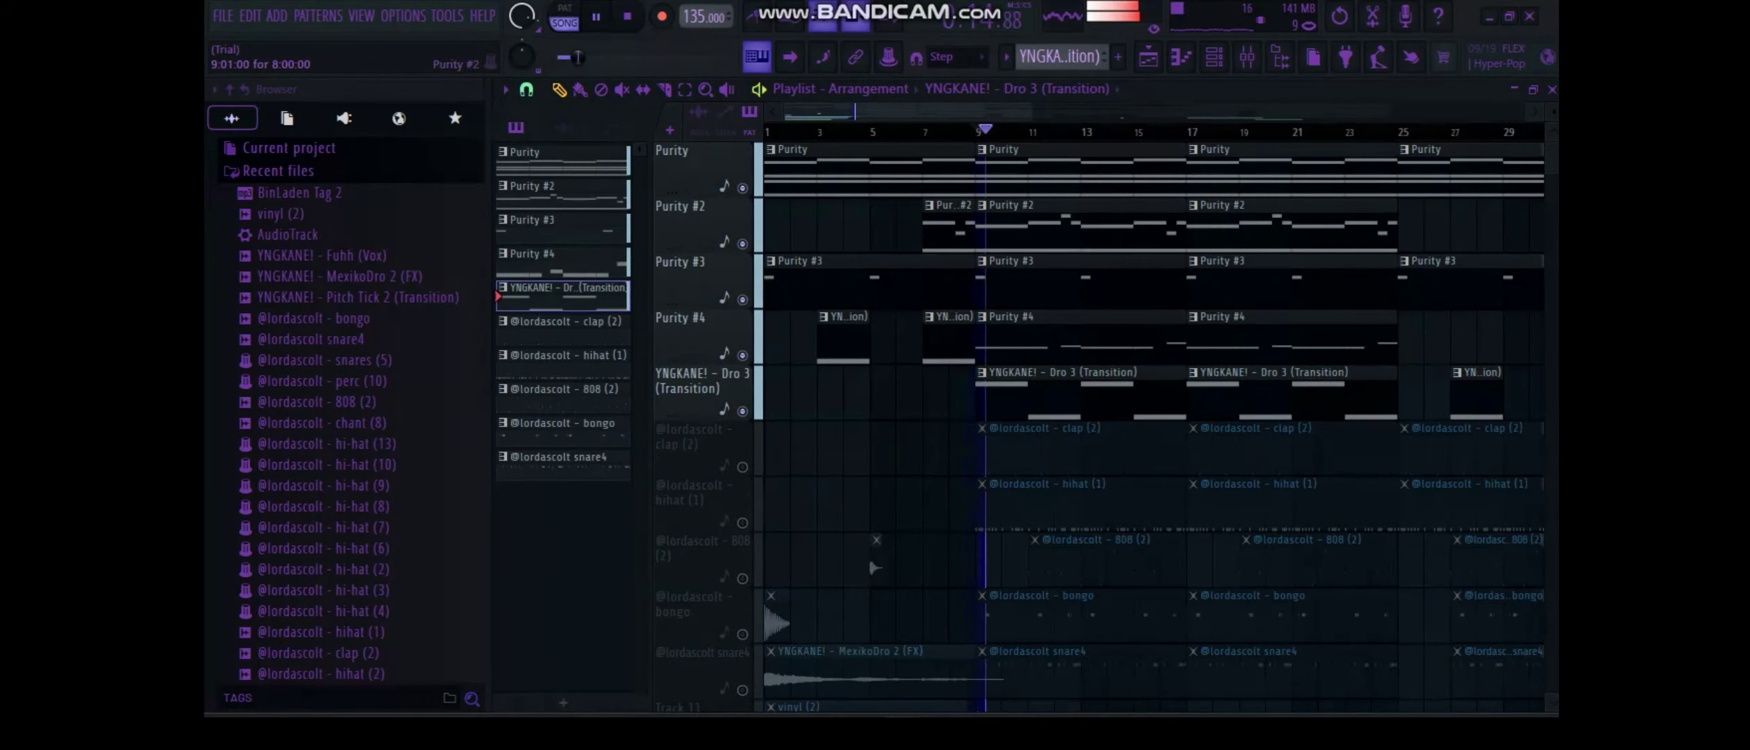
scroll(1154, 427, "down", 3)
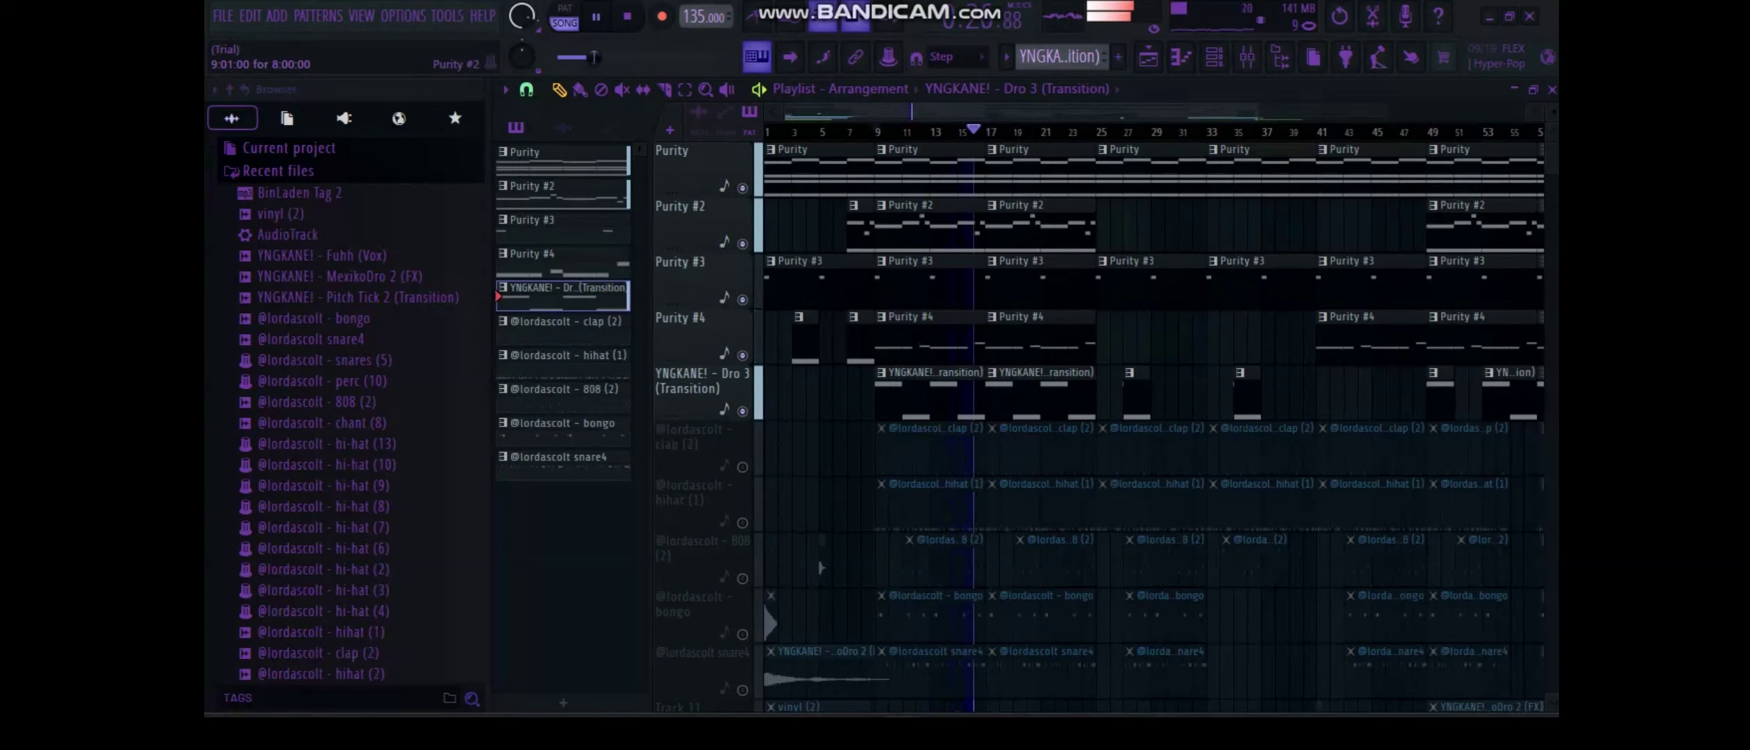
key("space")
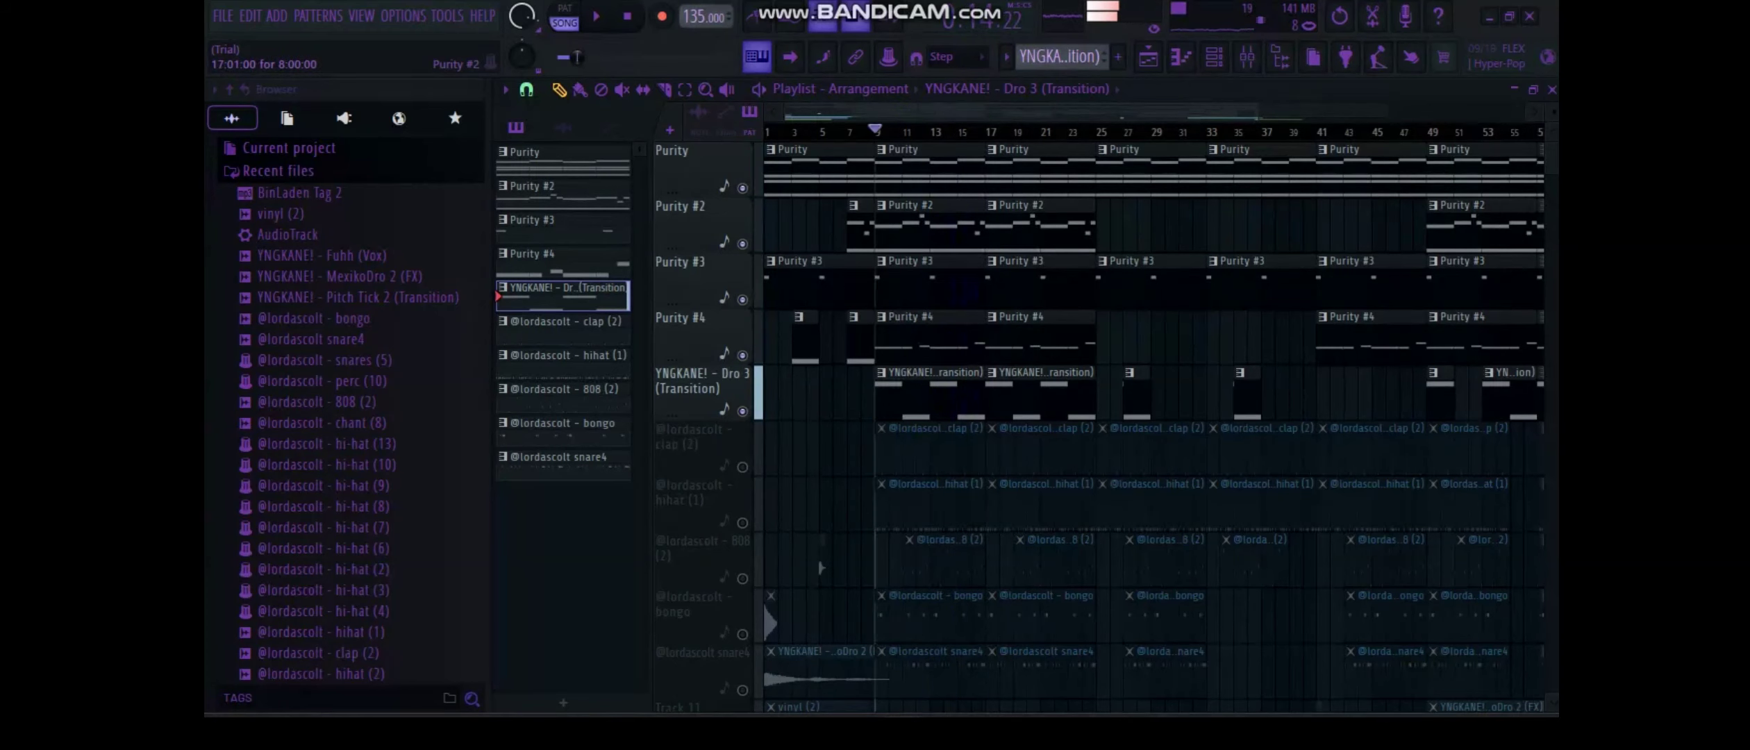
scroll(1153, 416, "down", 2)
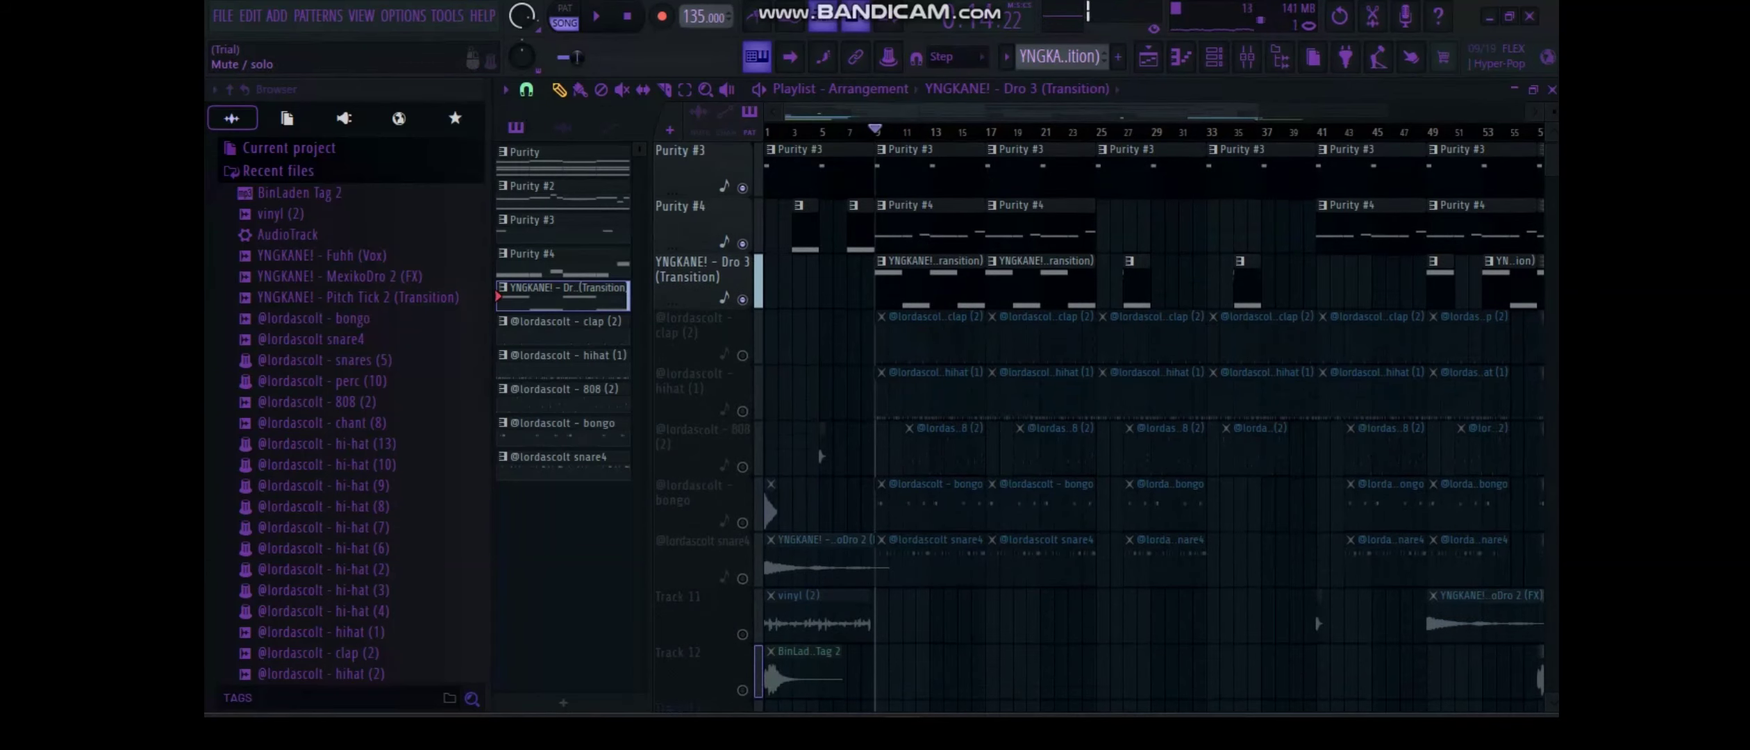
right_click(742, 355)
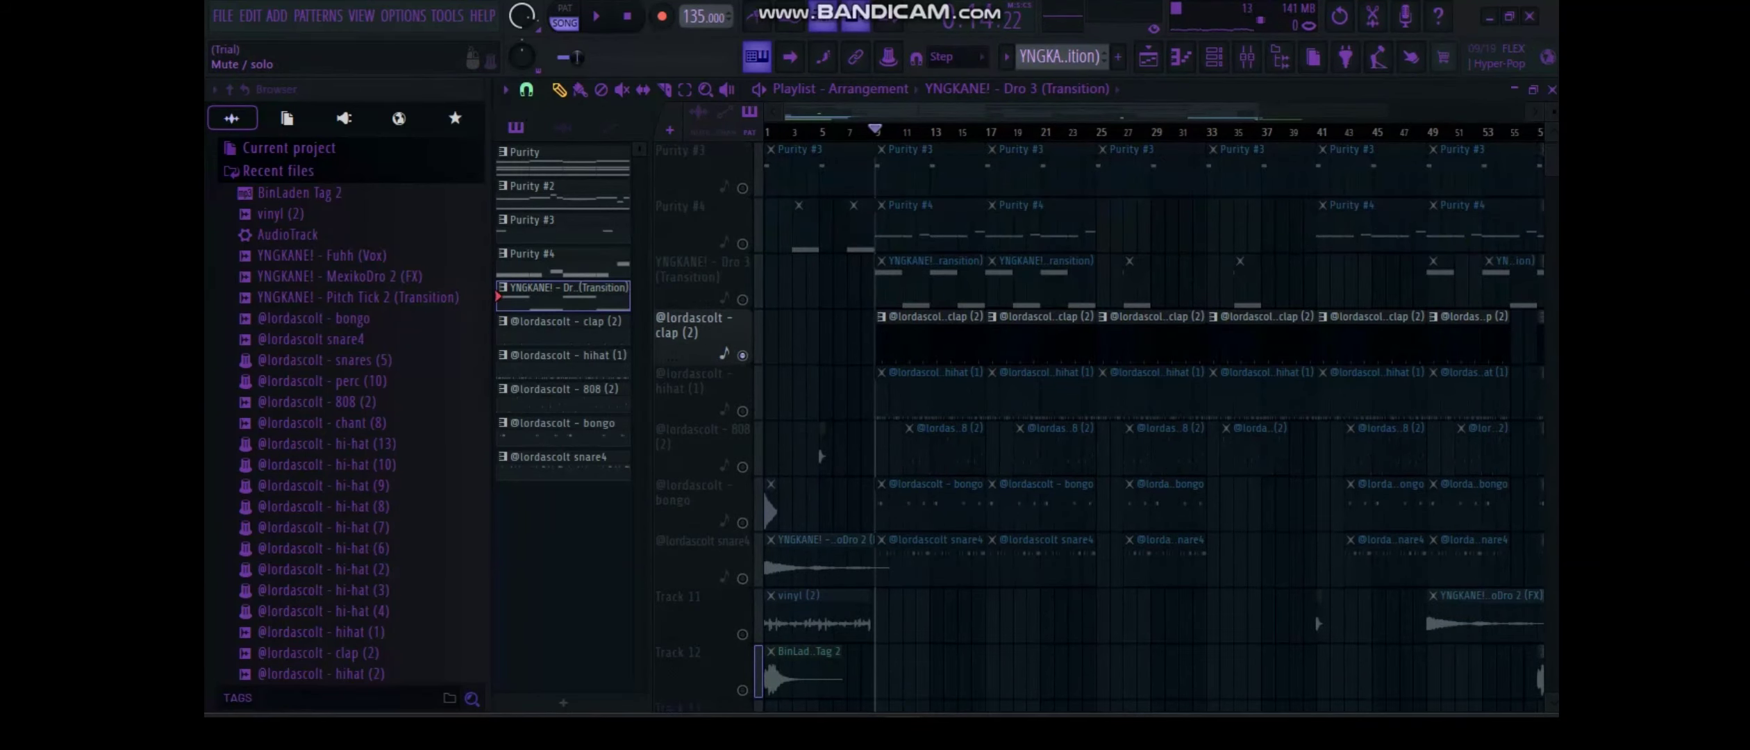
right_click(743, 355)
double_click(925, 352)
key("space")
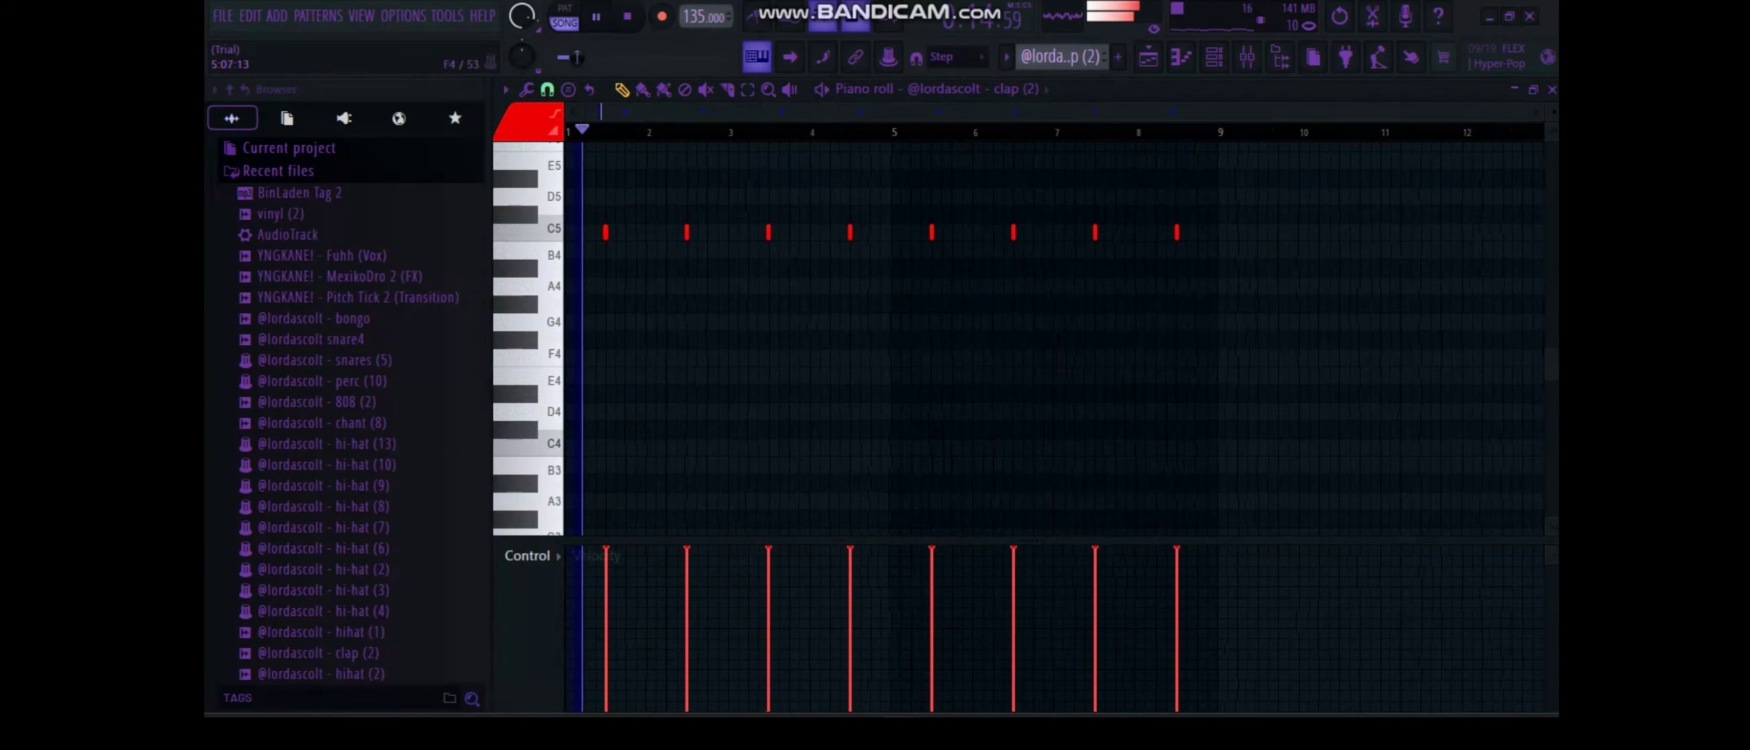
left_click(1551, 89)
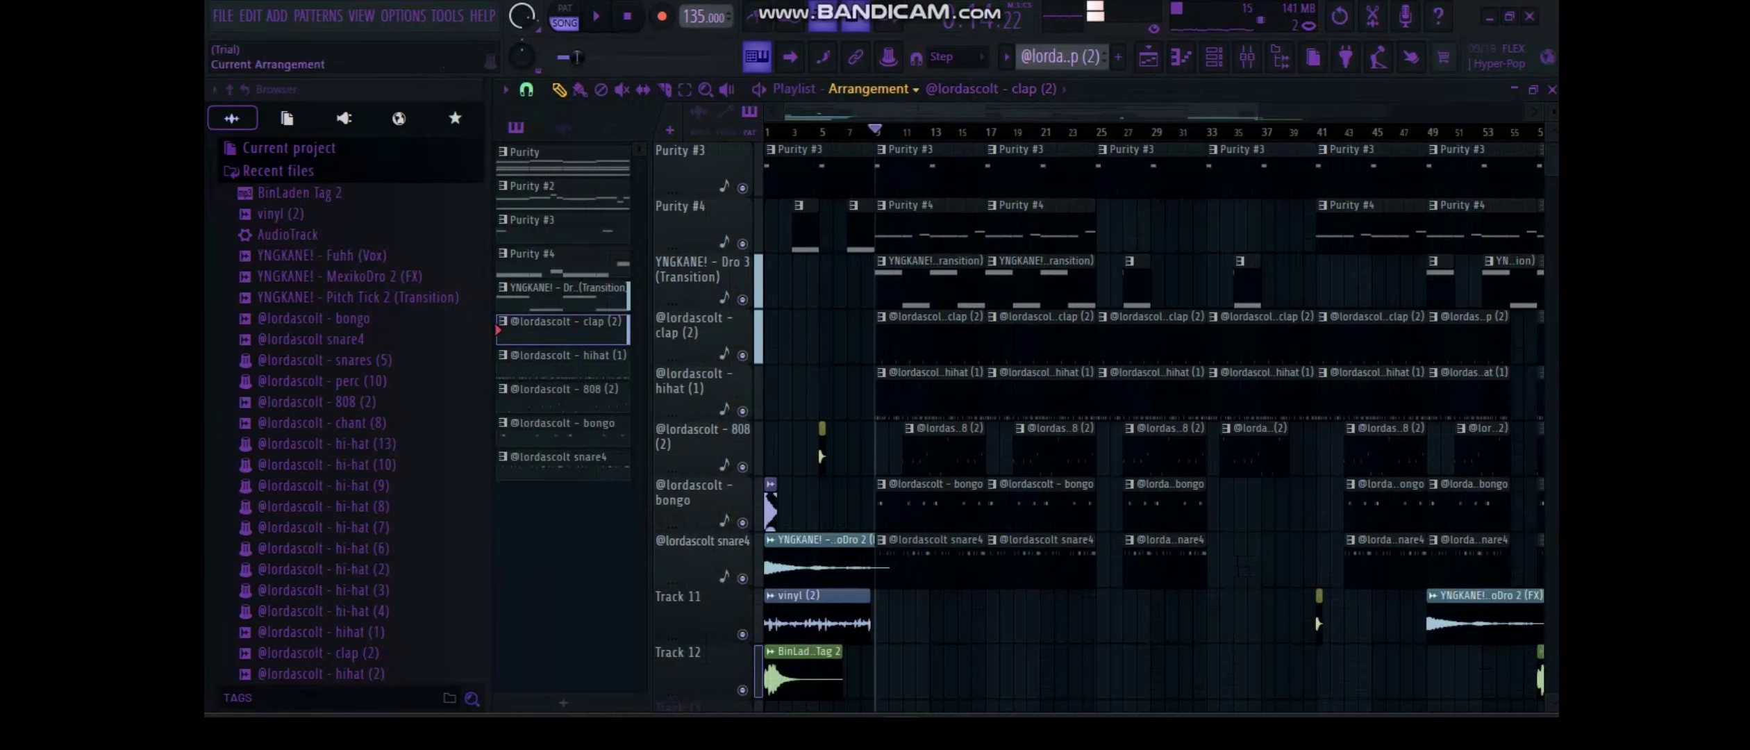
key("F7")
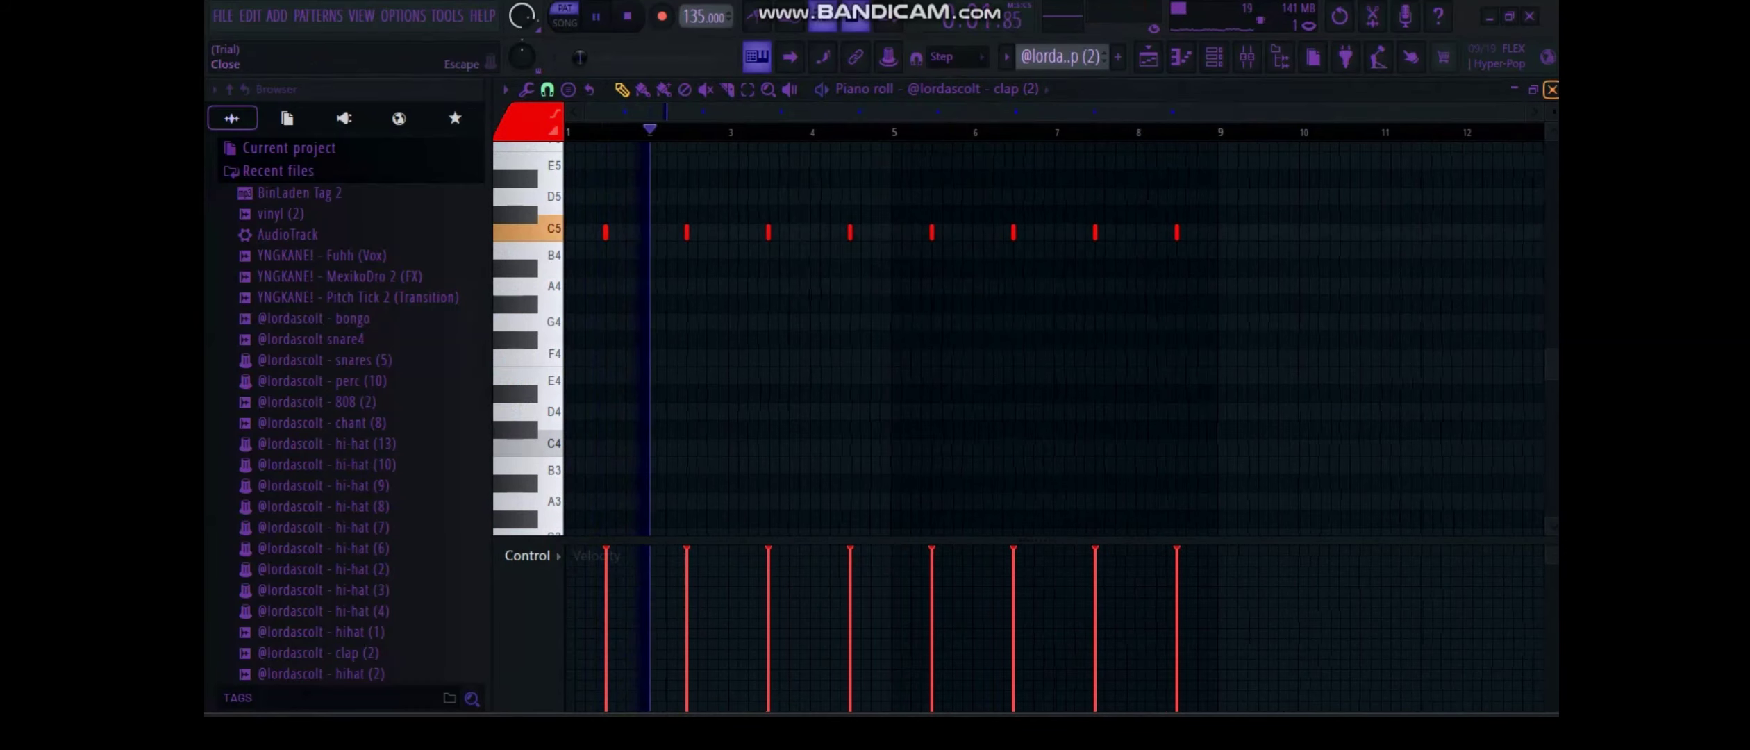
key("space")
left_click(1552, 89)
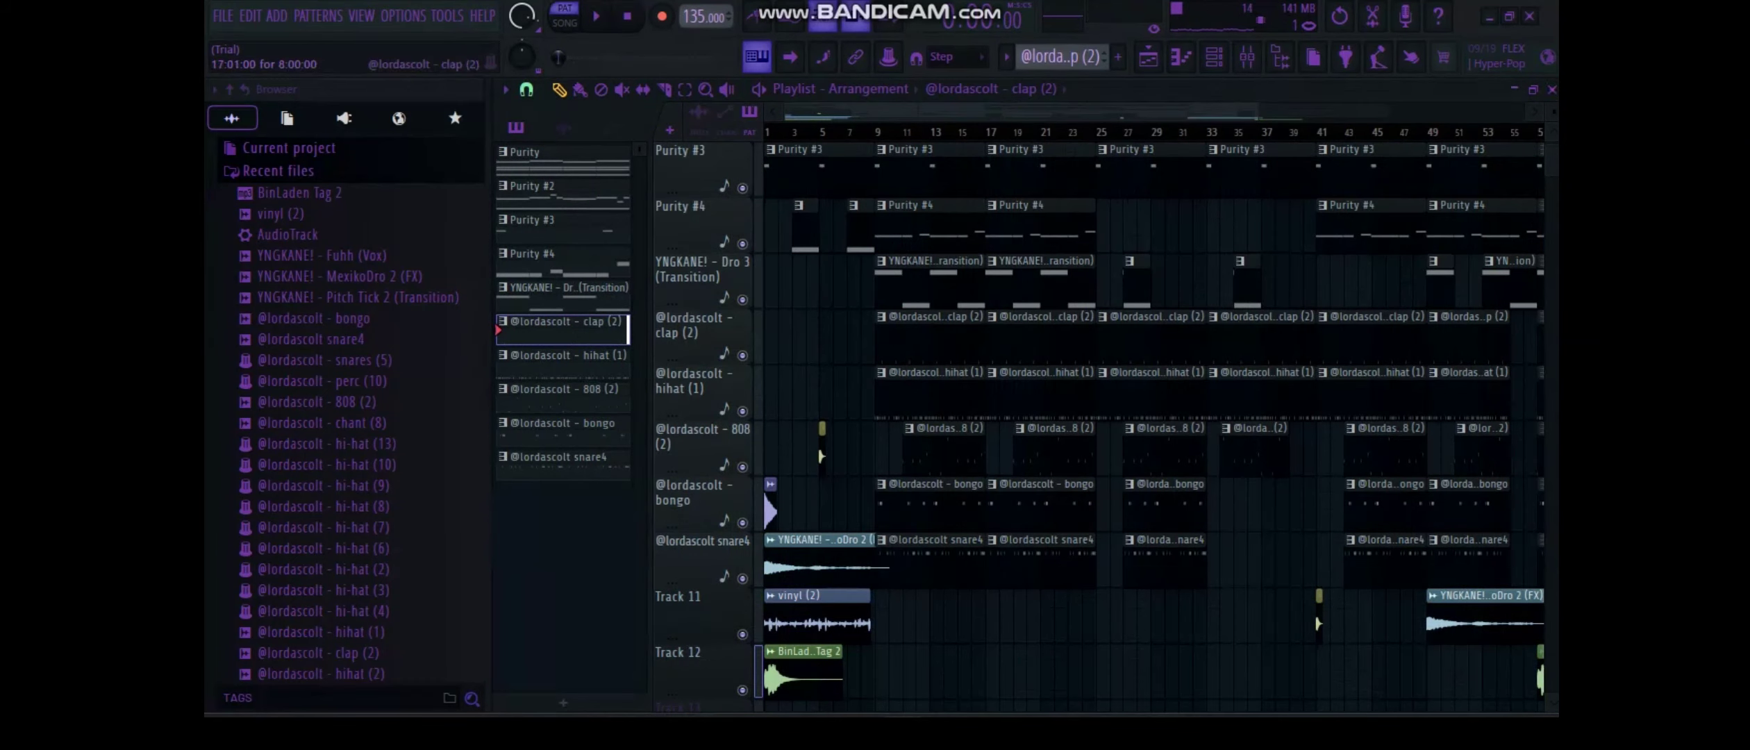
key("F7")
key("space")
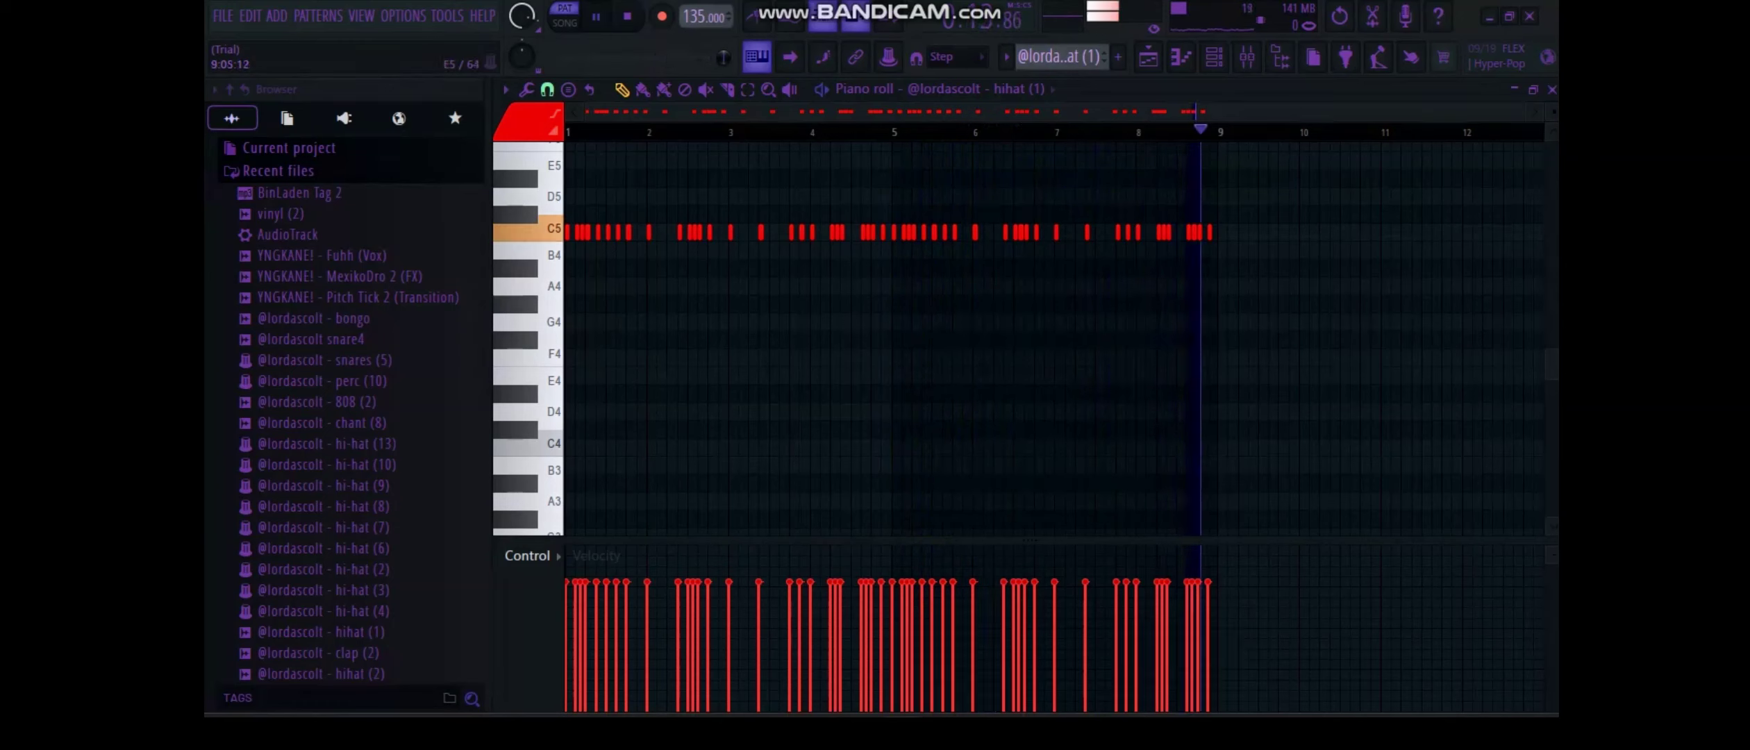
key("space")
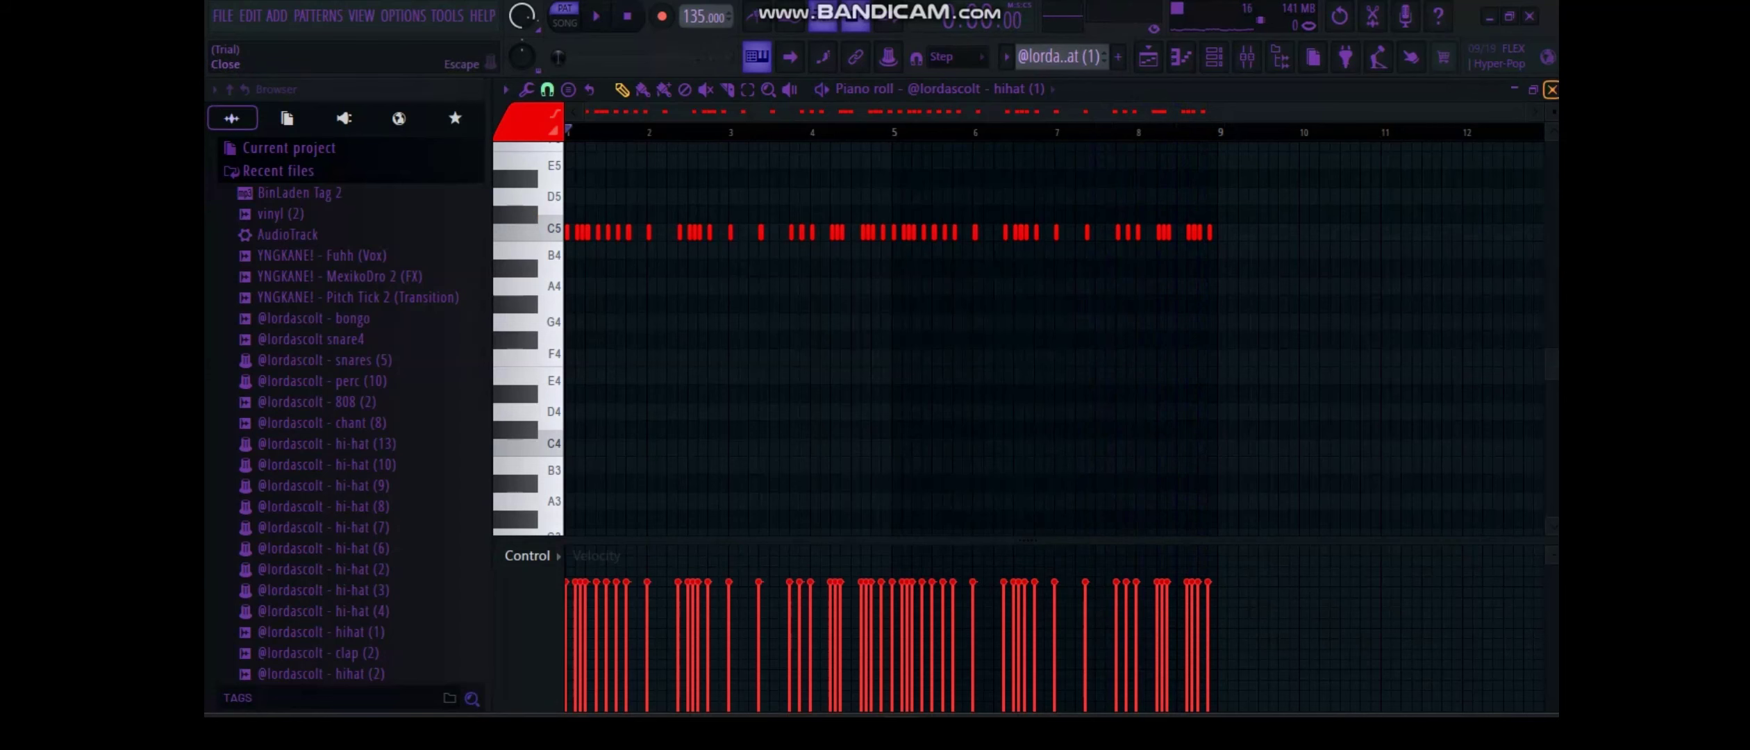
left_click(1552, 89)
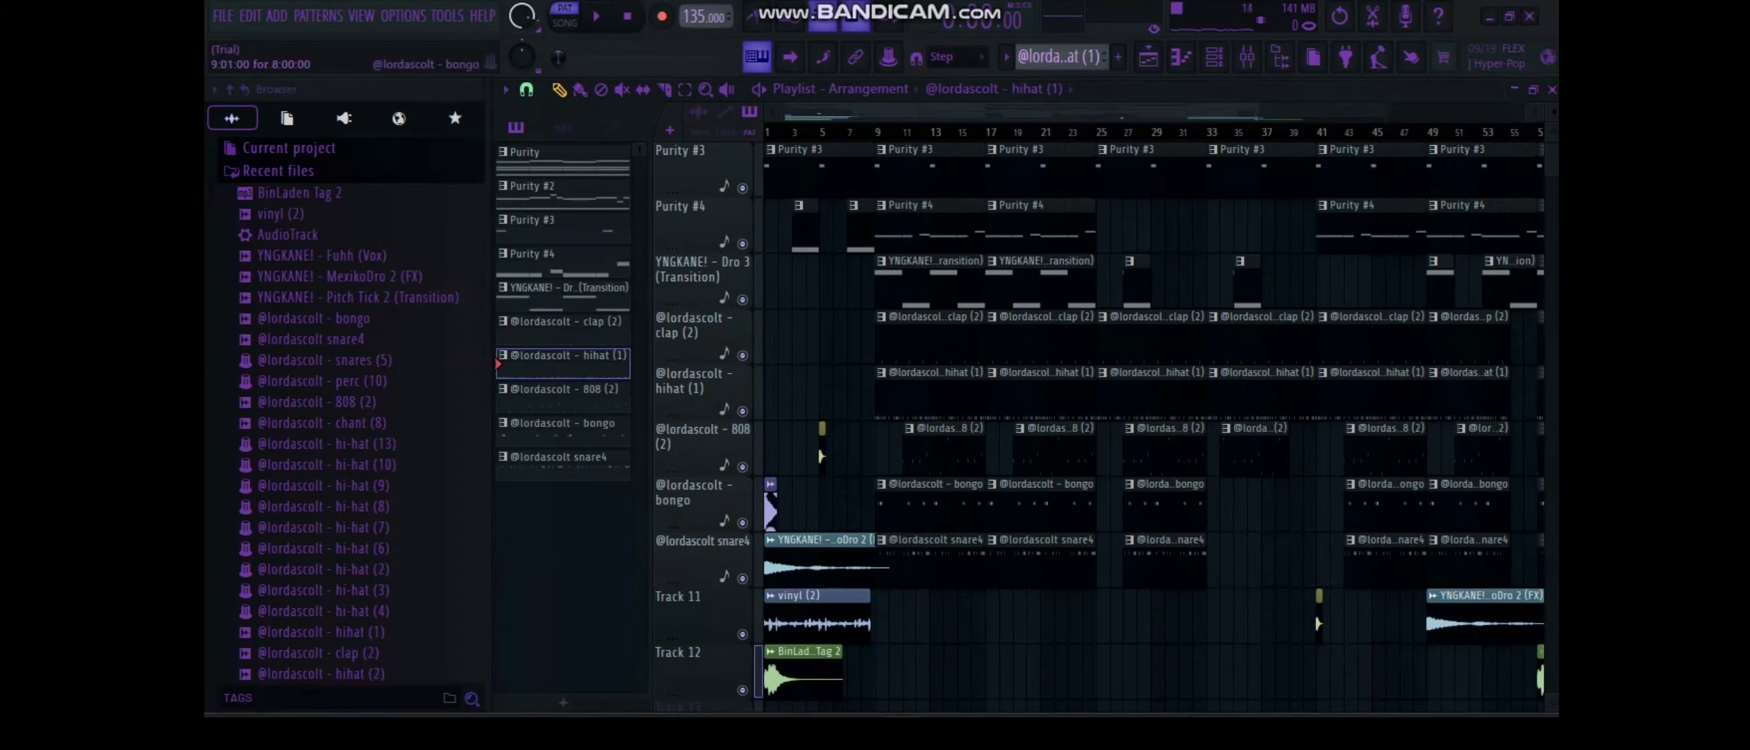
double_click(930, 503)
scroll(830, 228, "left", 2)
key("space")
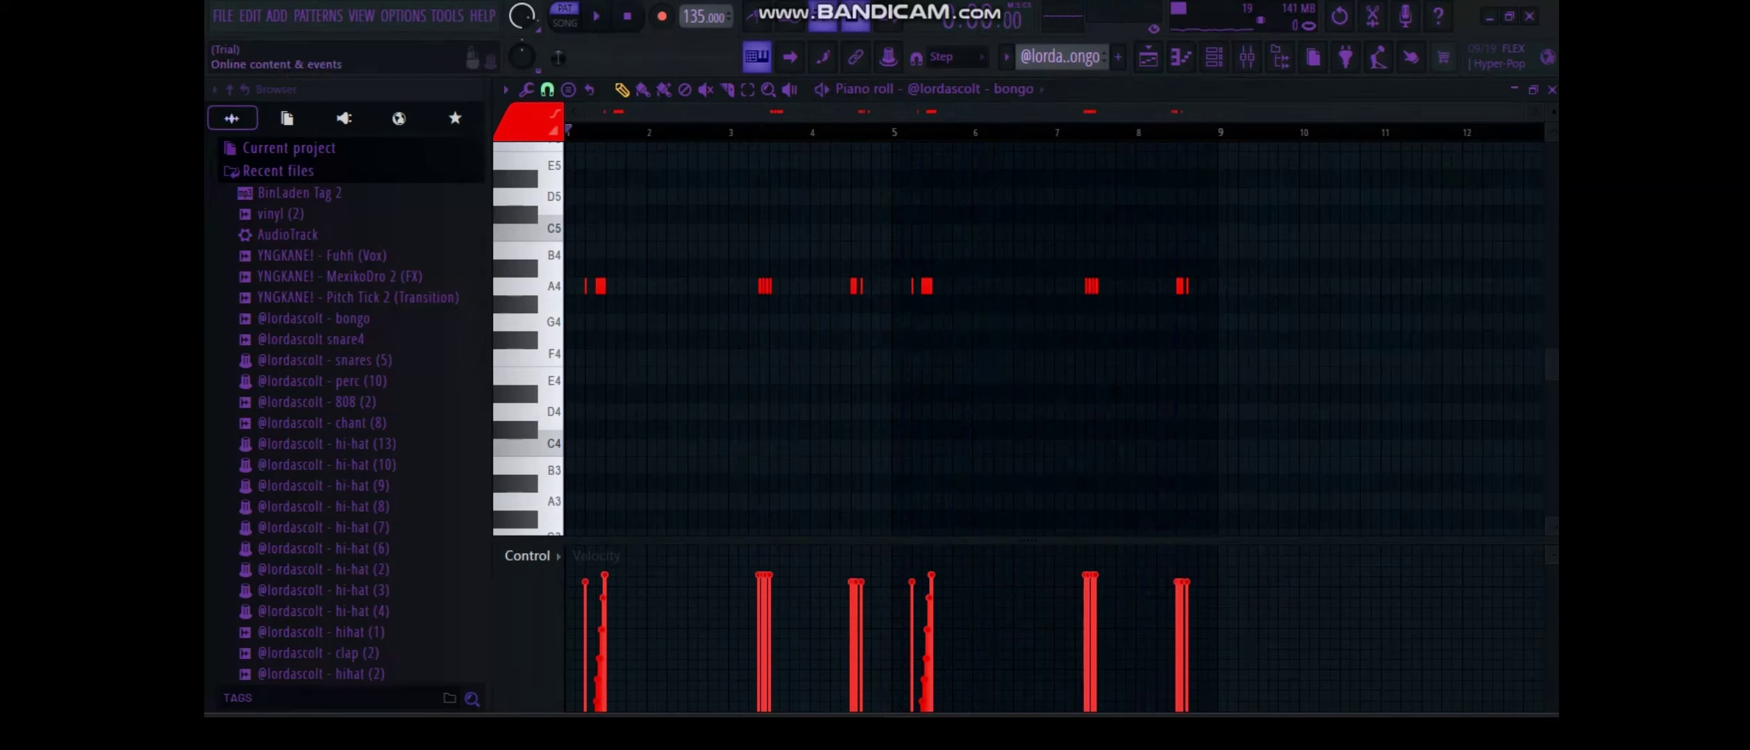
key("Escape")
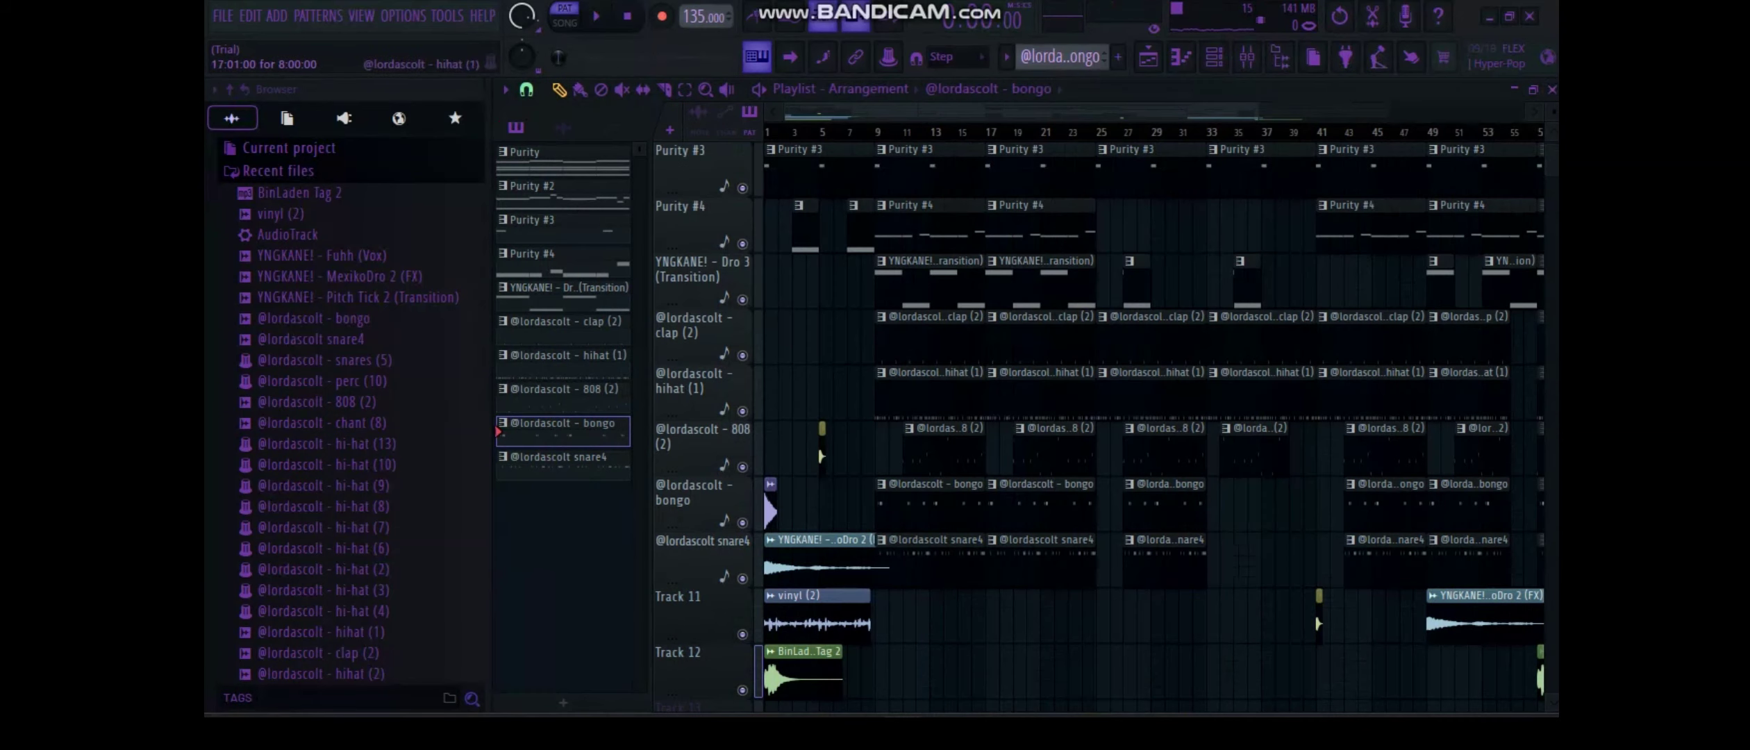
double_click(886, 549)
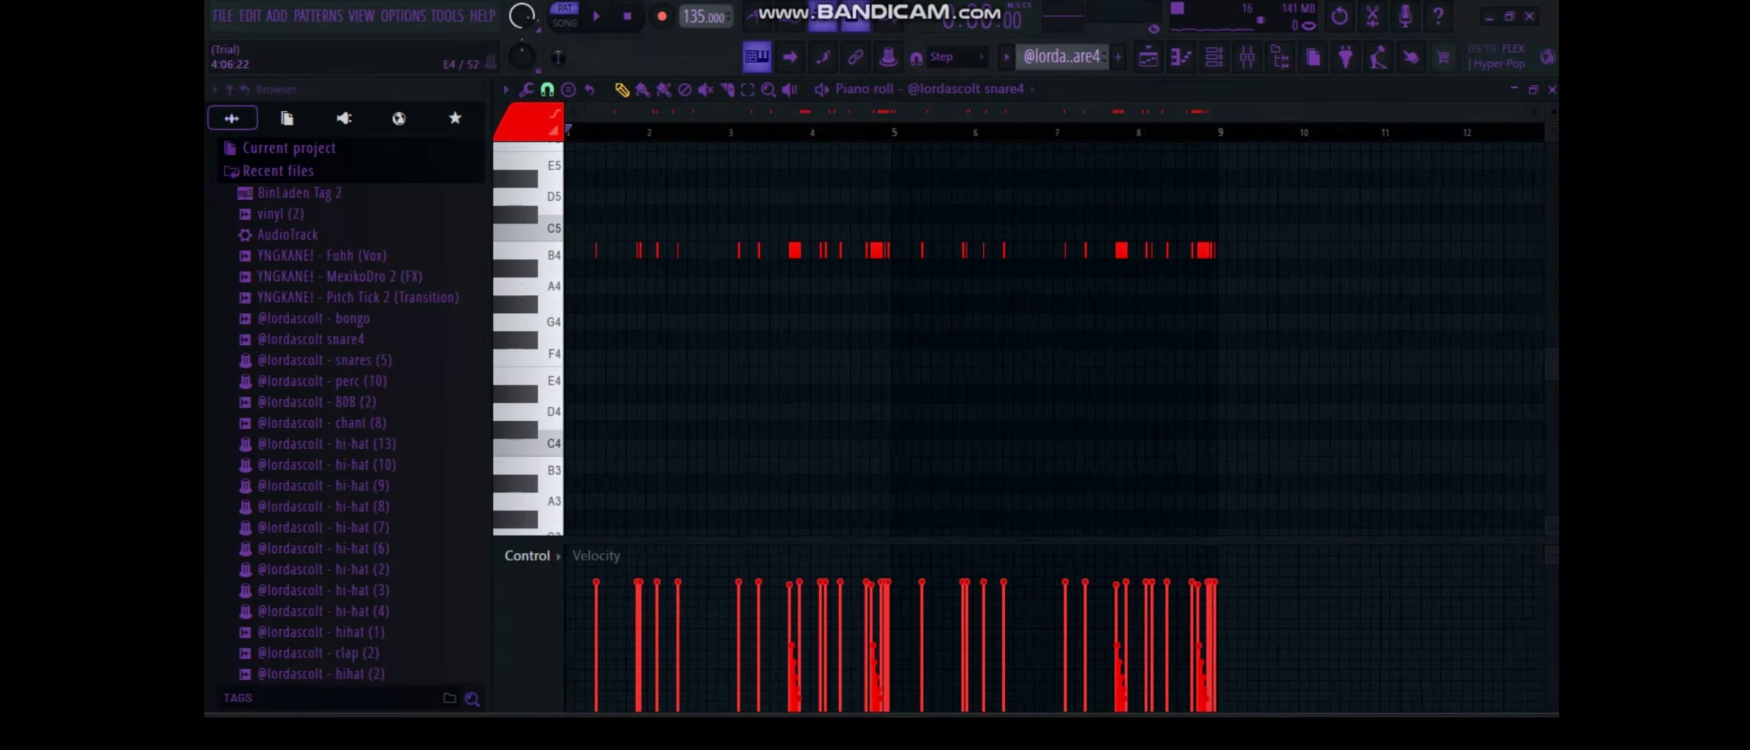
key("space")
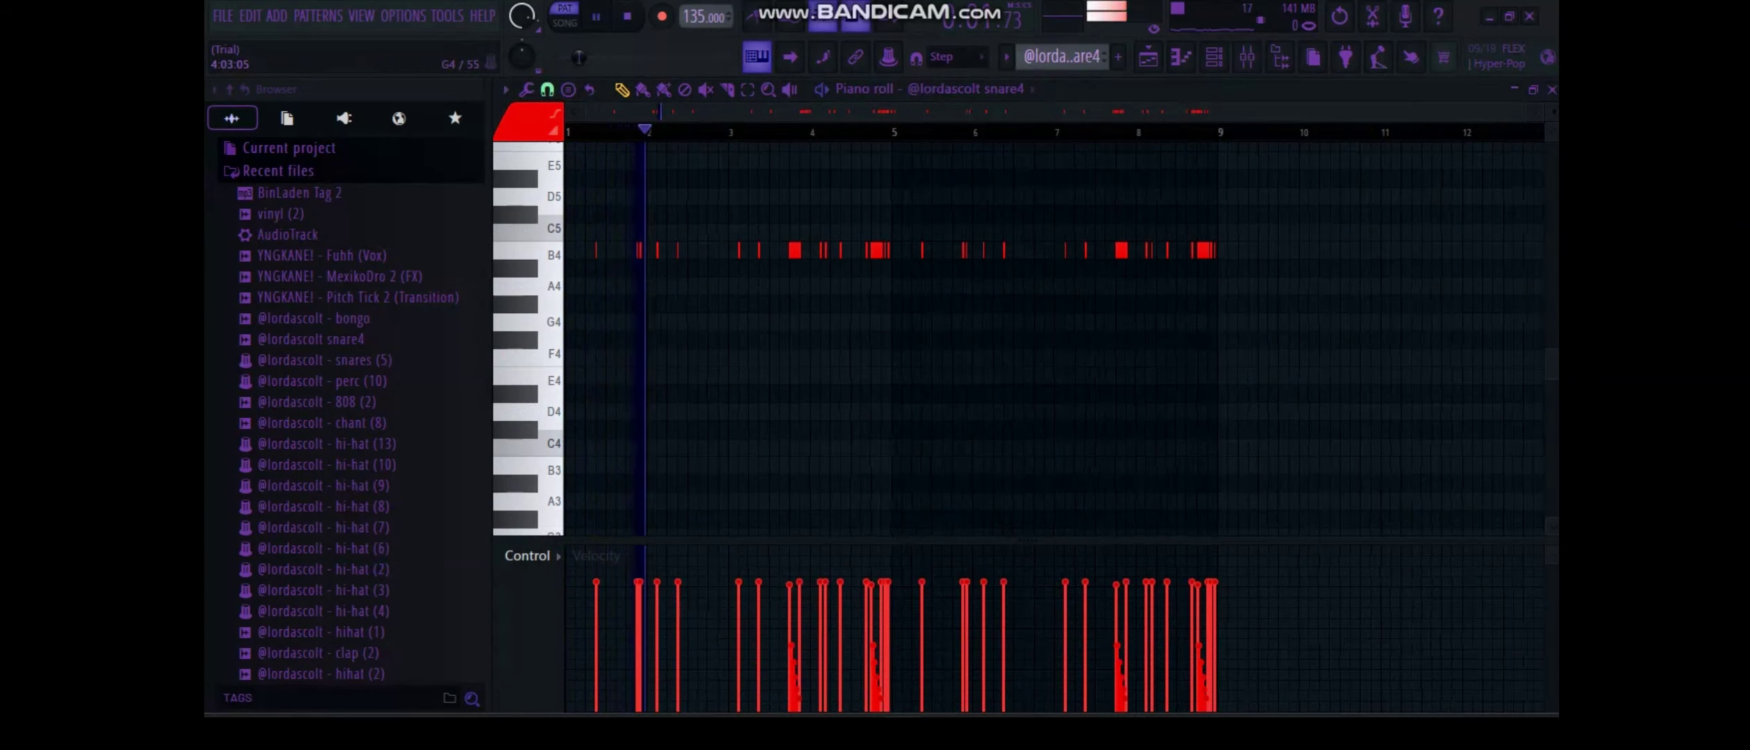
scroll(586, 339, "up", 2)
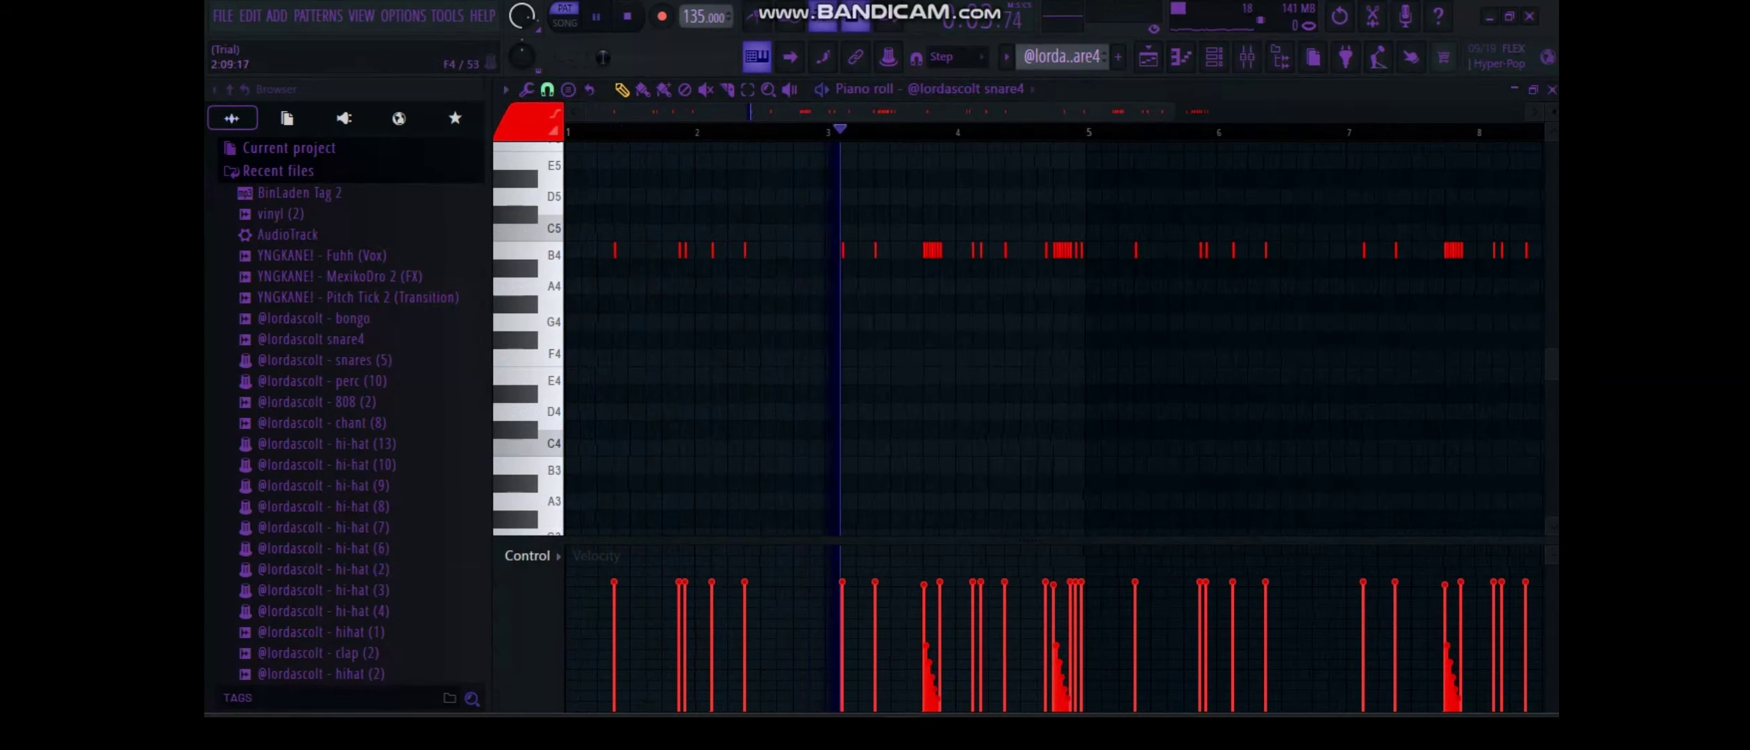
key("Page_Down")
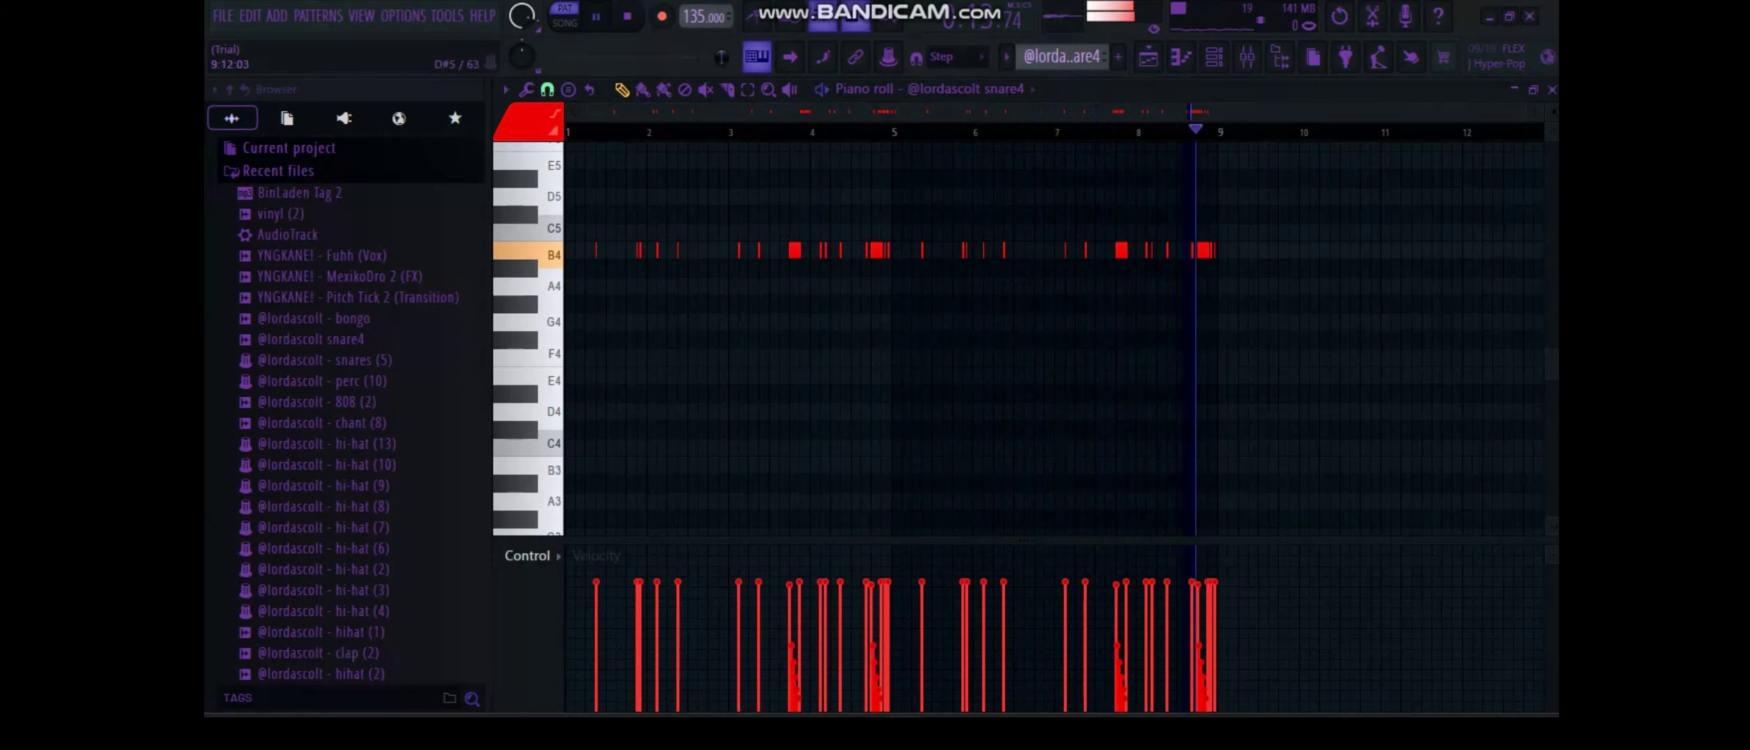
key("space")
left_click(1552, 89)
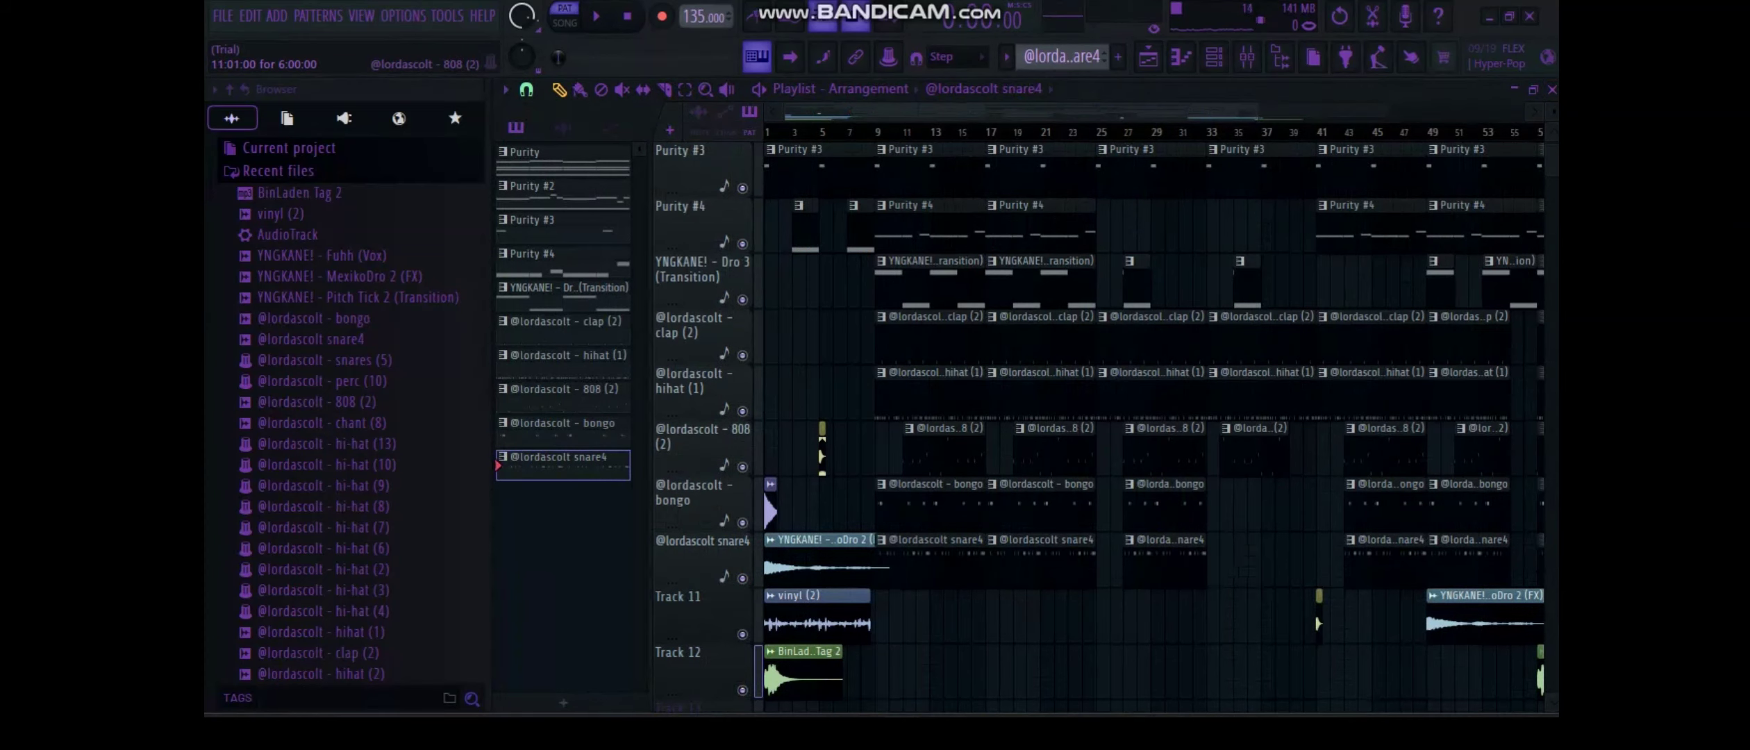
double_click(939, 463)
scroll(922, 381, "left", 3)
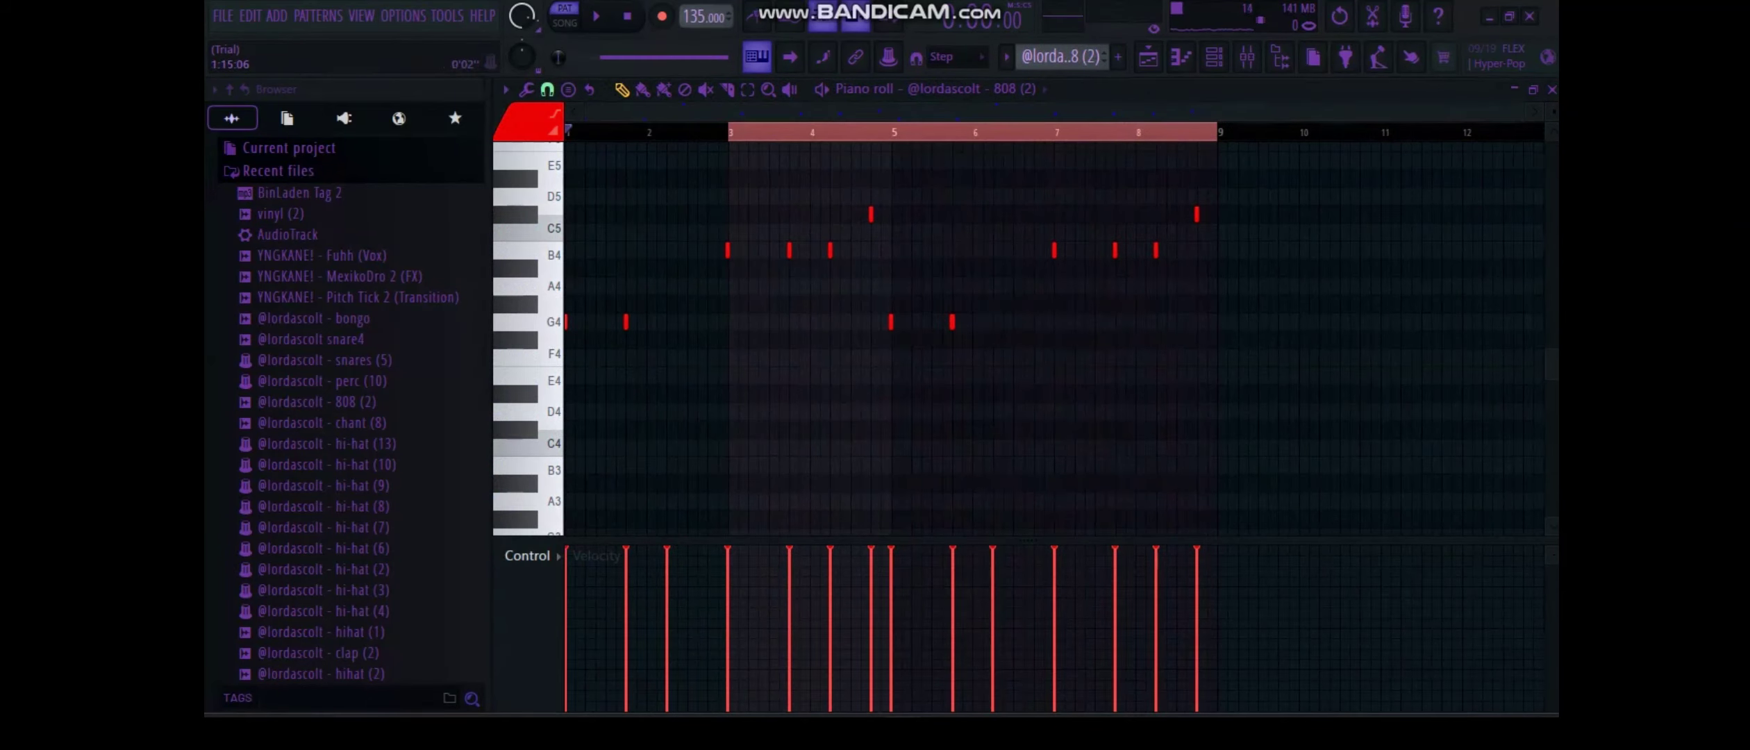
key("space")
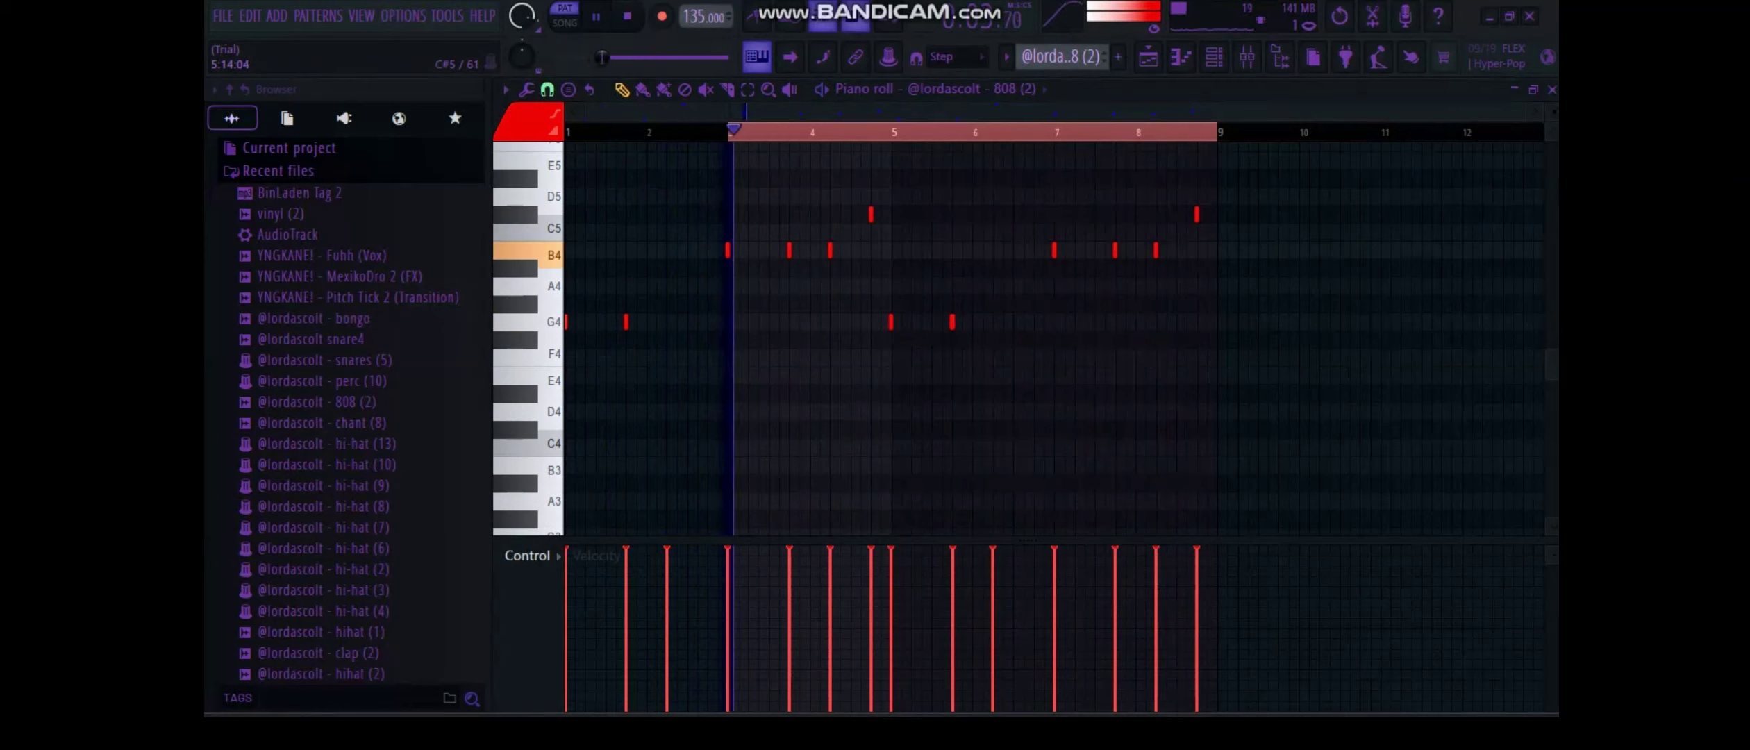
scroll(1042, 333, "up", 2)
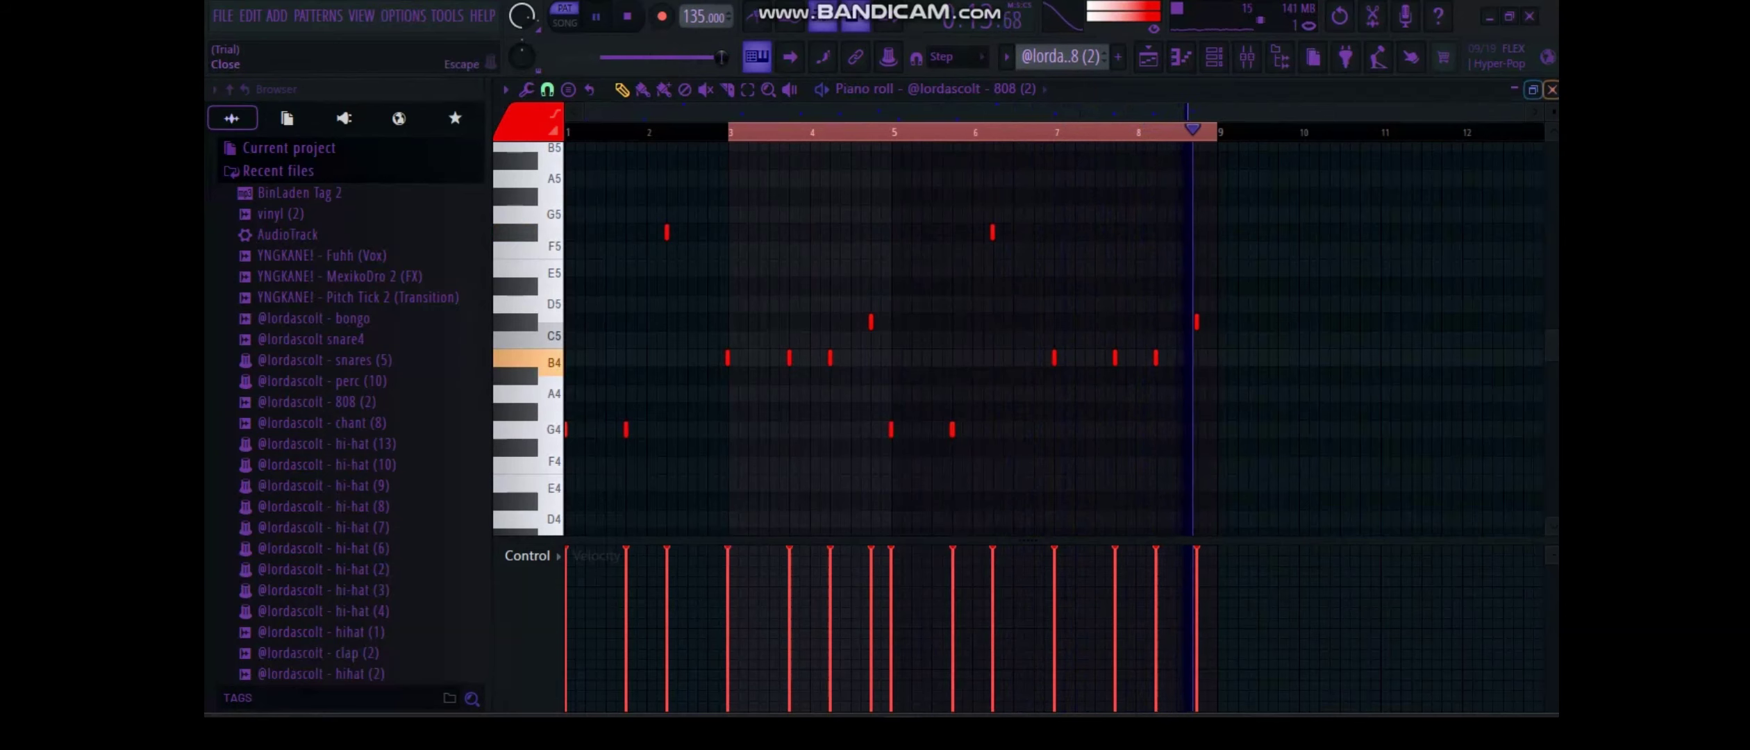
key("F5")
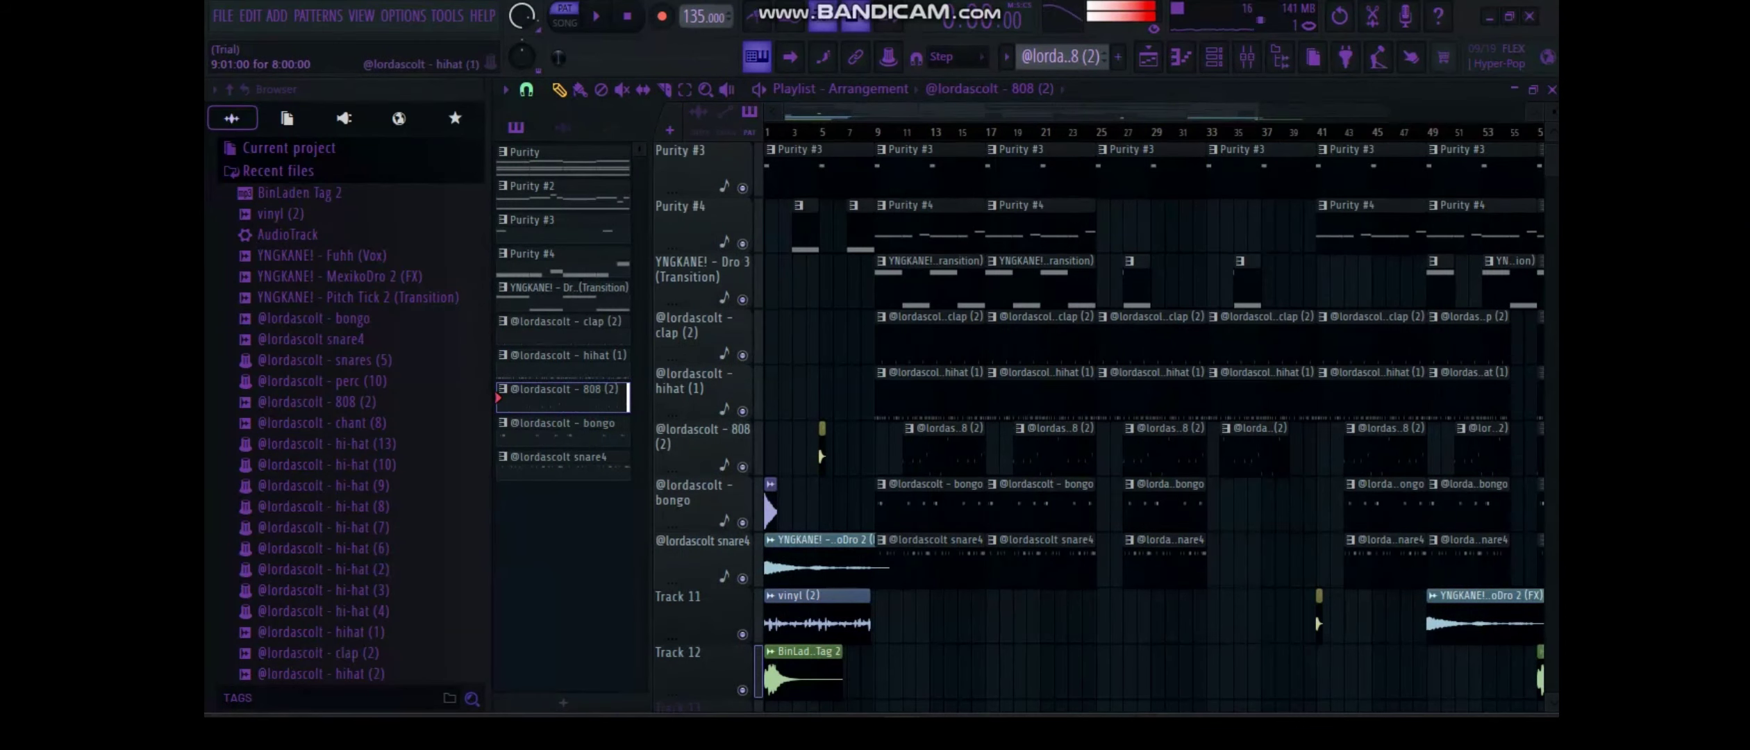
Switch to song mode and leave only the clap (2), hihat (1), 808 (2), bongo and snare4 tracks unmuted
key("l")
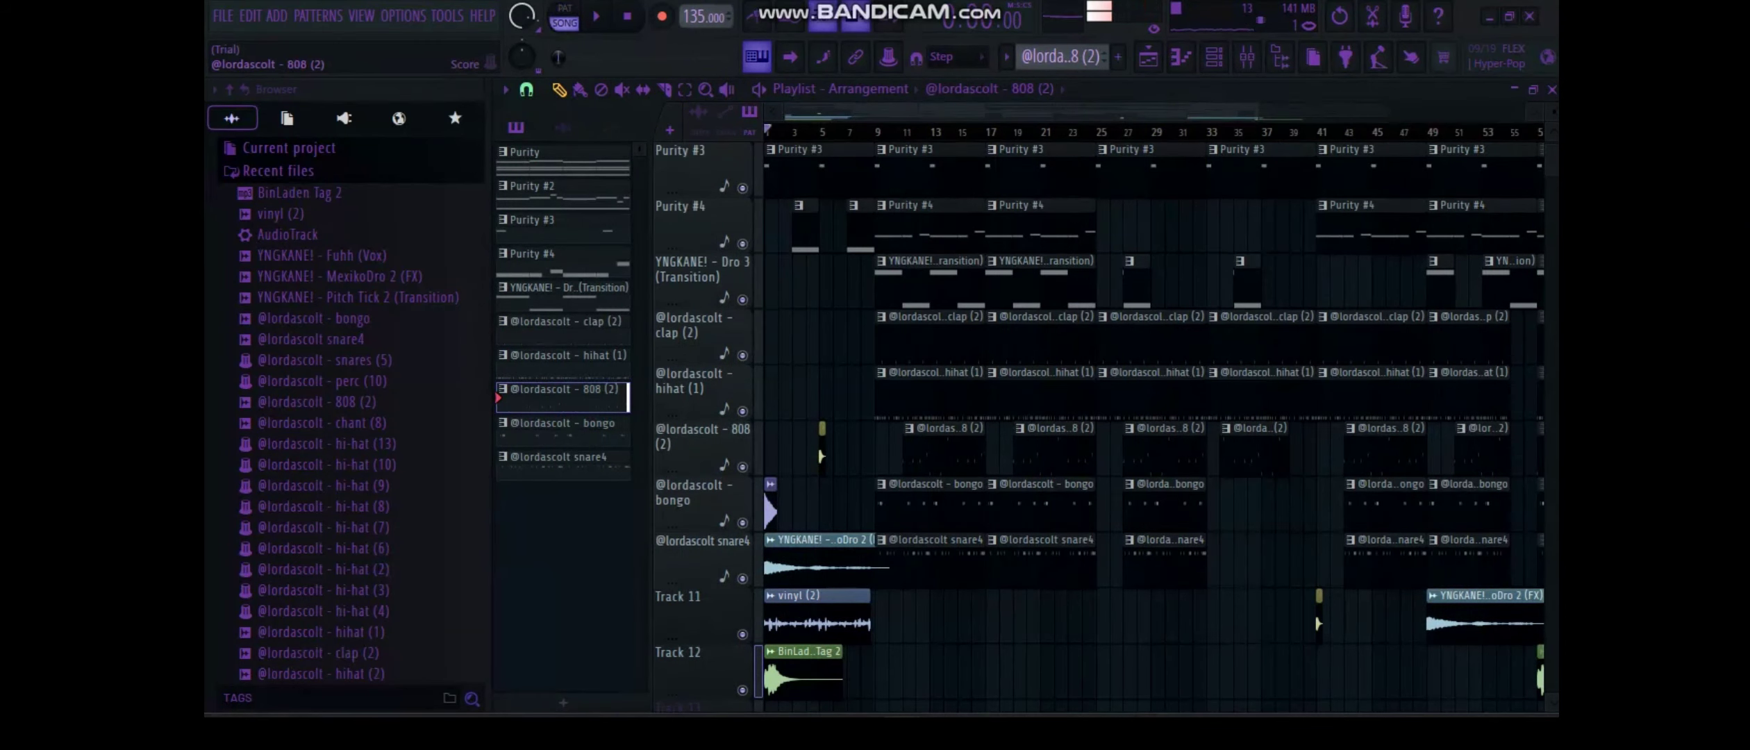
right_click(742, 355)
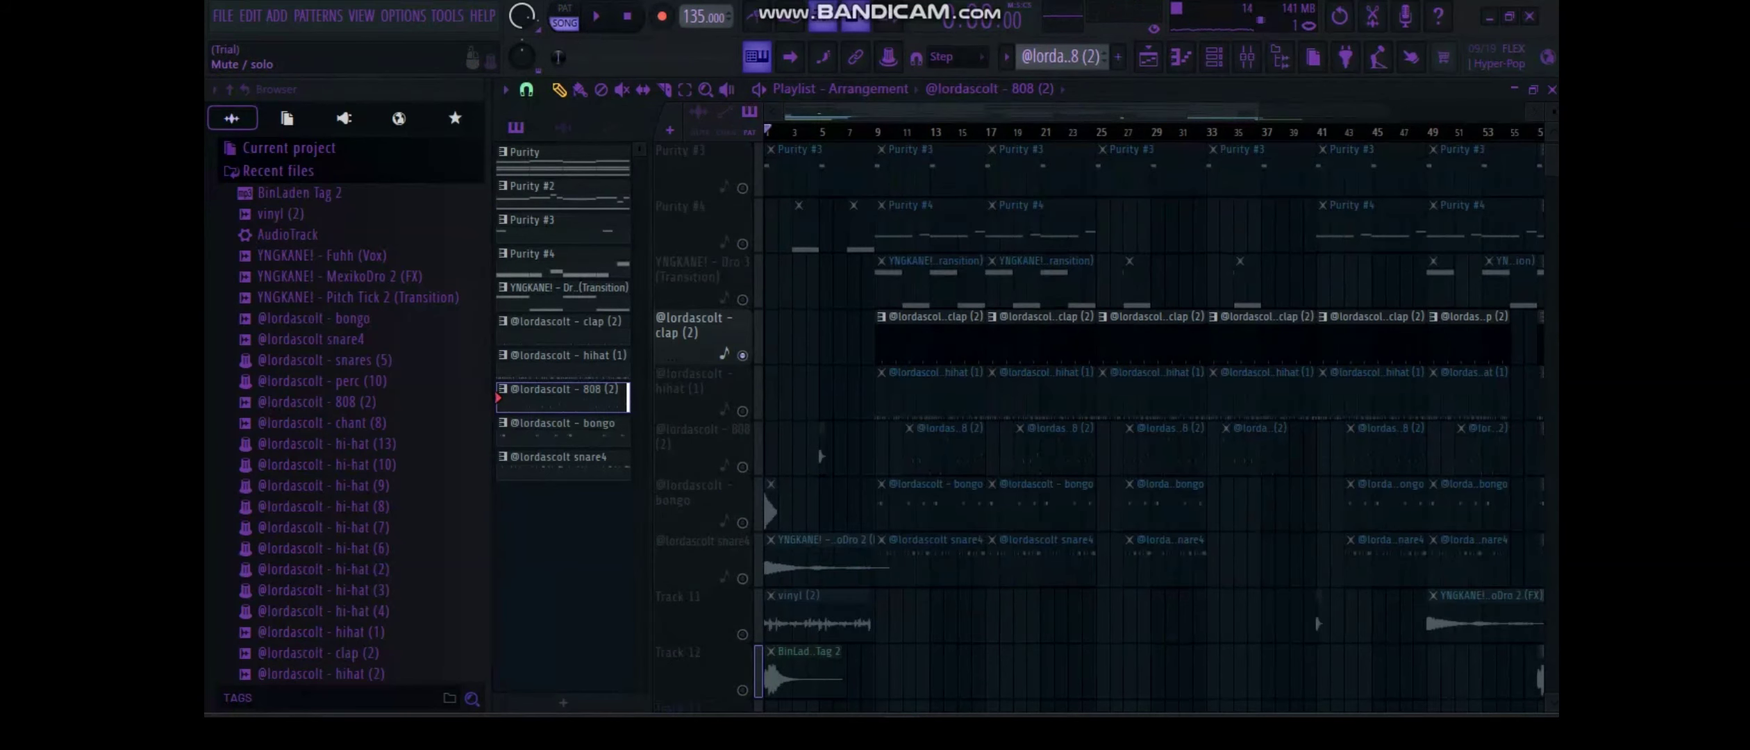
left_click(742, 411)
left_click(742, 467)
left_click(742, 523)
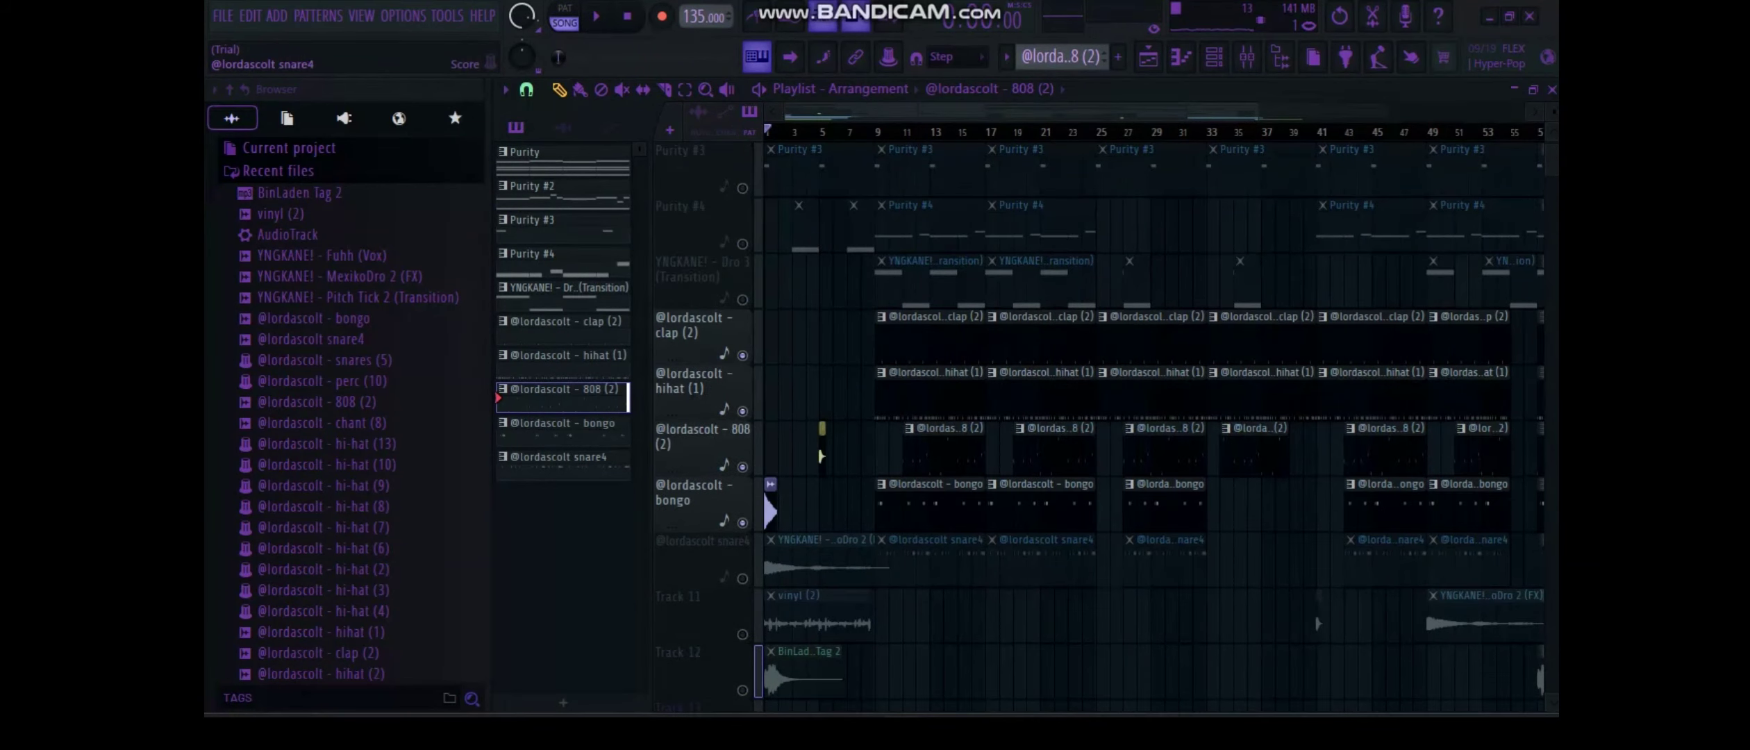
left_click(742, 578)
Play the unmuted drum tracks together in the arrangement from bar 9 and stop playback
scroll(919, 507, "up", 2)
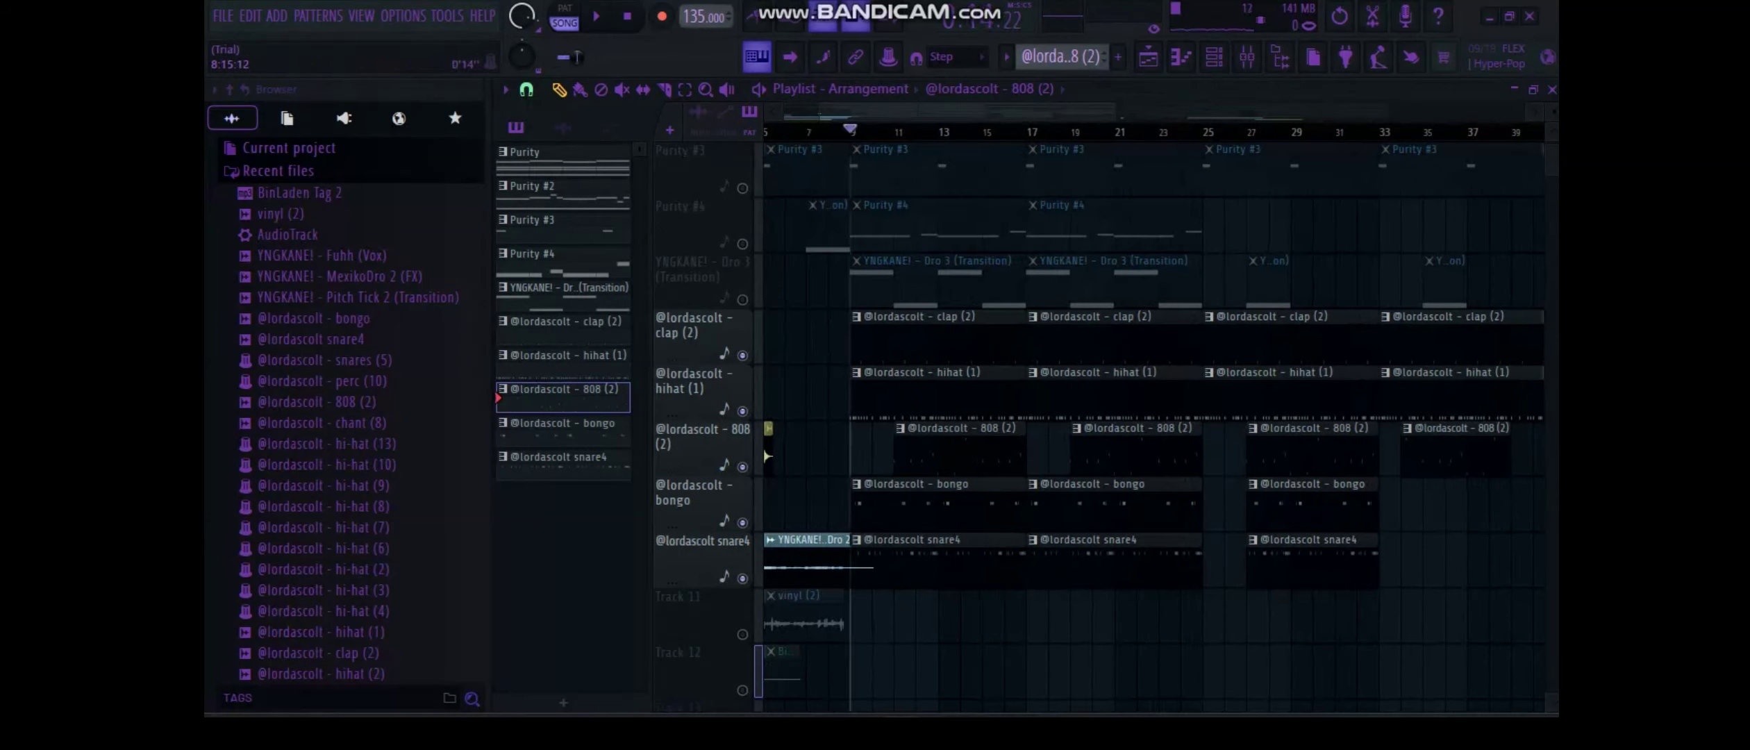
key("space")
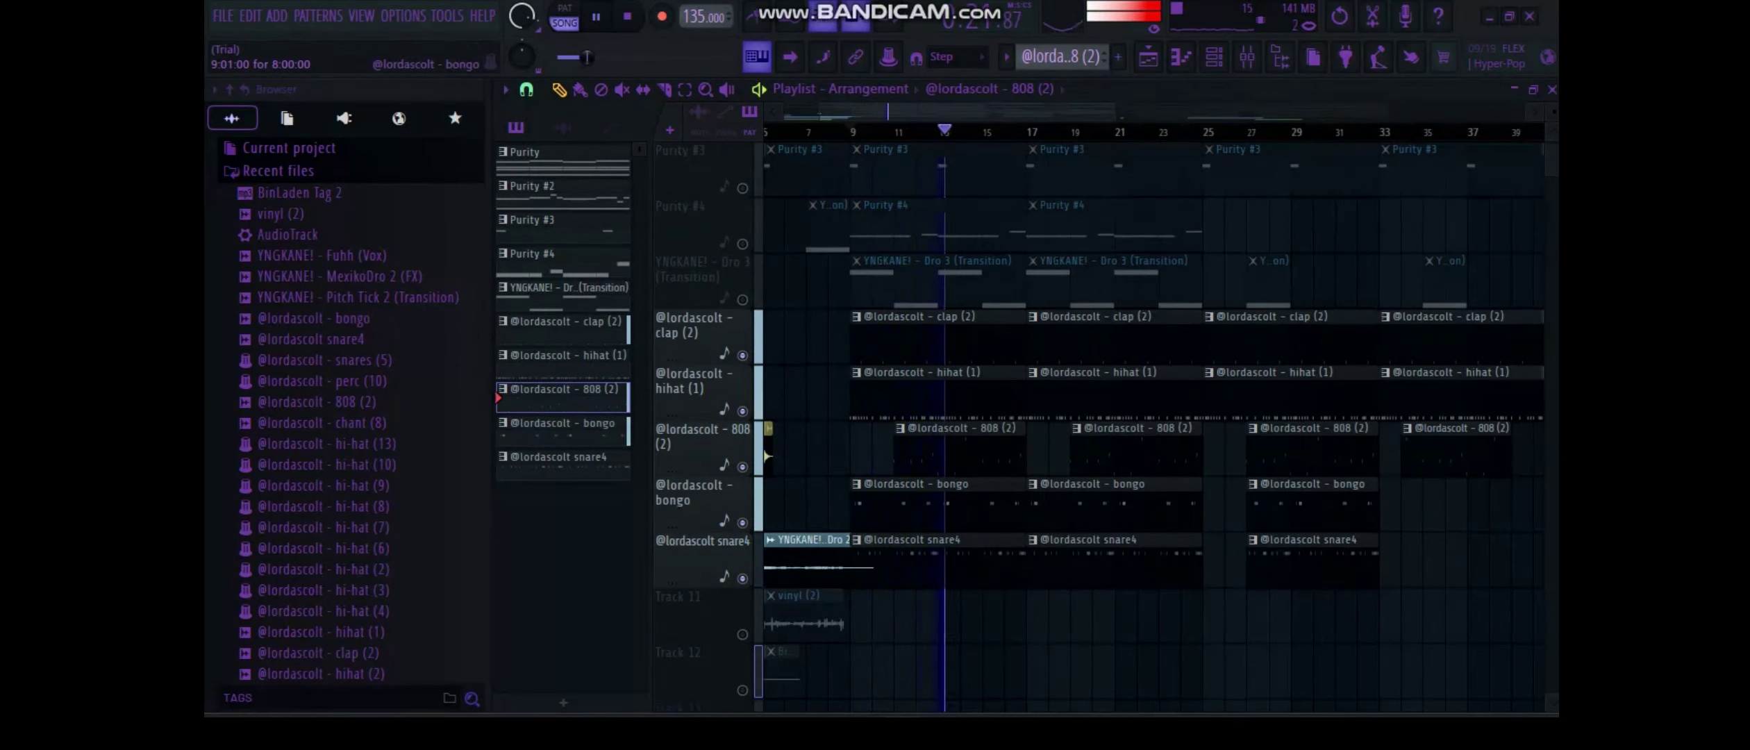
scroll(1154, 427, "down", 3)
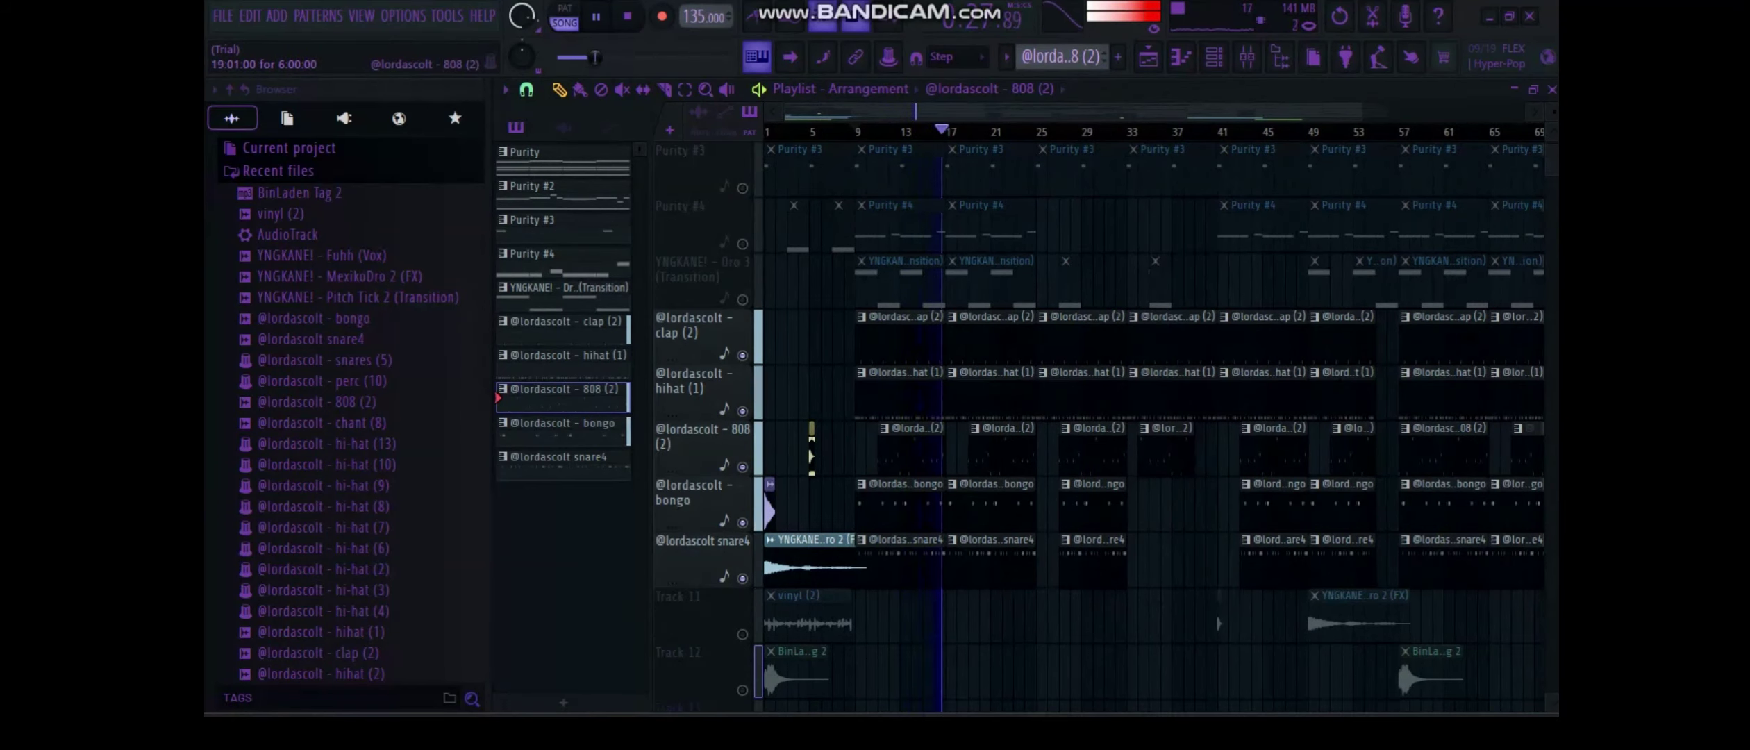
key("space")
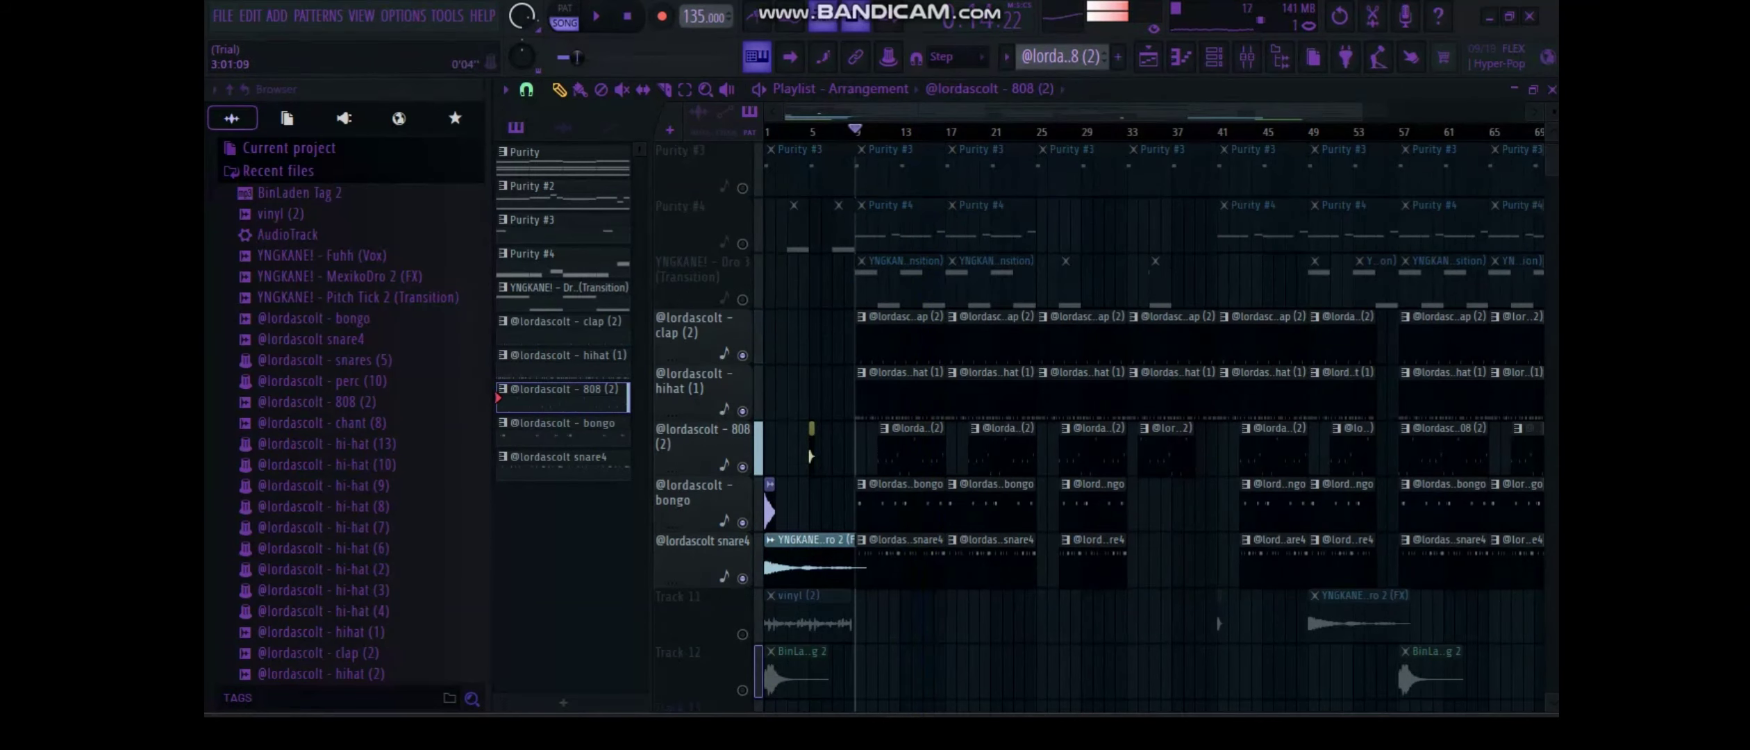
Return the playhead to bar 1 and unmute Track 11 and Track 12
left_click(767, 131)
left_click(743, 635)
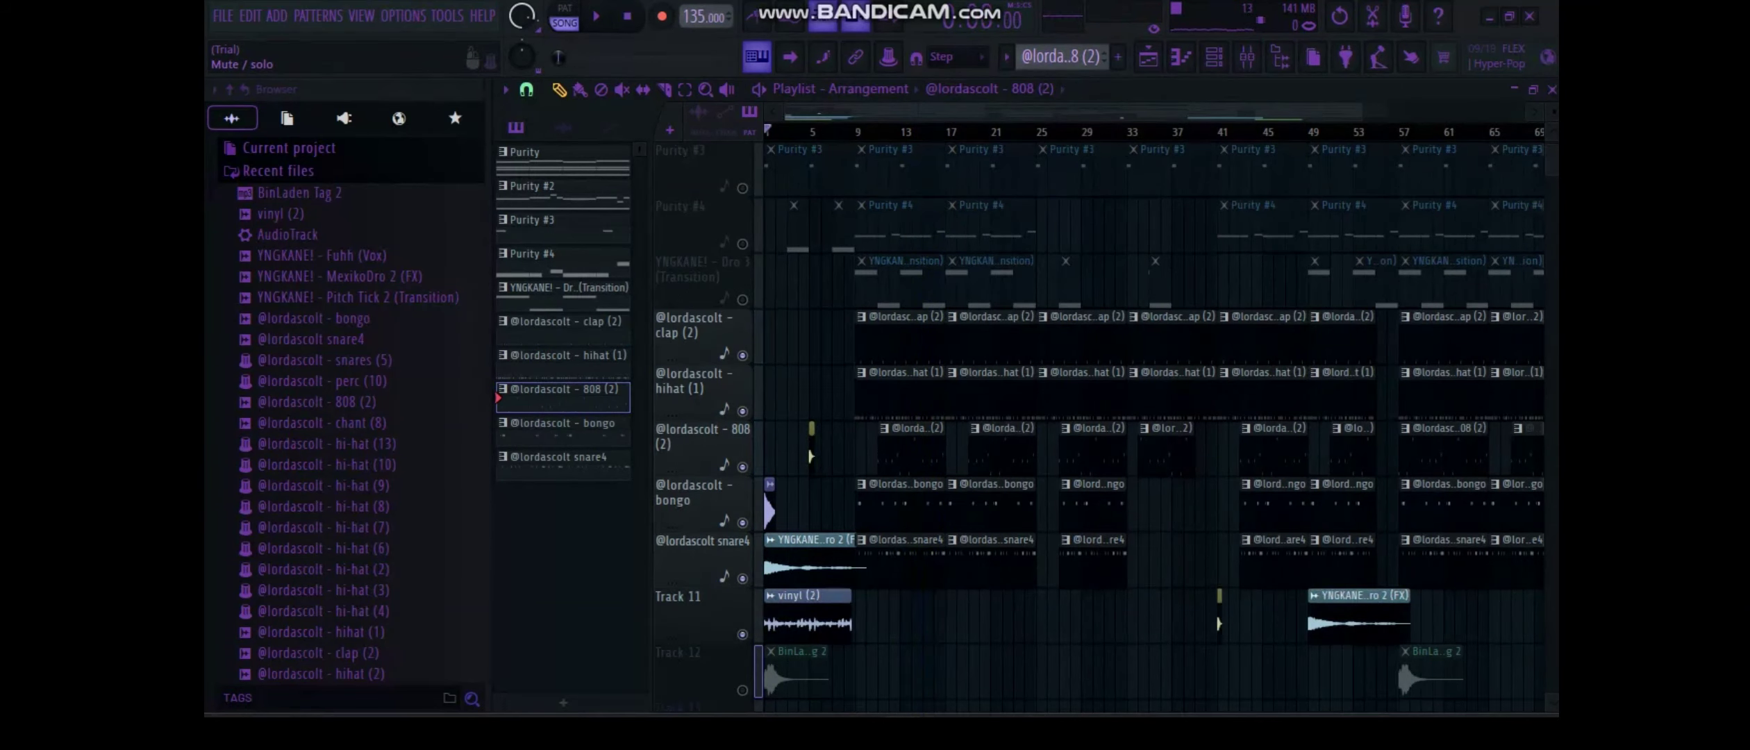
left_click(742, 690)
Show the audio clip settings of YNGKANE! - Pitch Tick 2 (Transition) and YNGKANE! - MexikoDro 2 (FX), closing each window
scroll(919, 504, "up", 4)
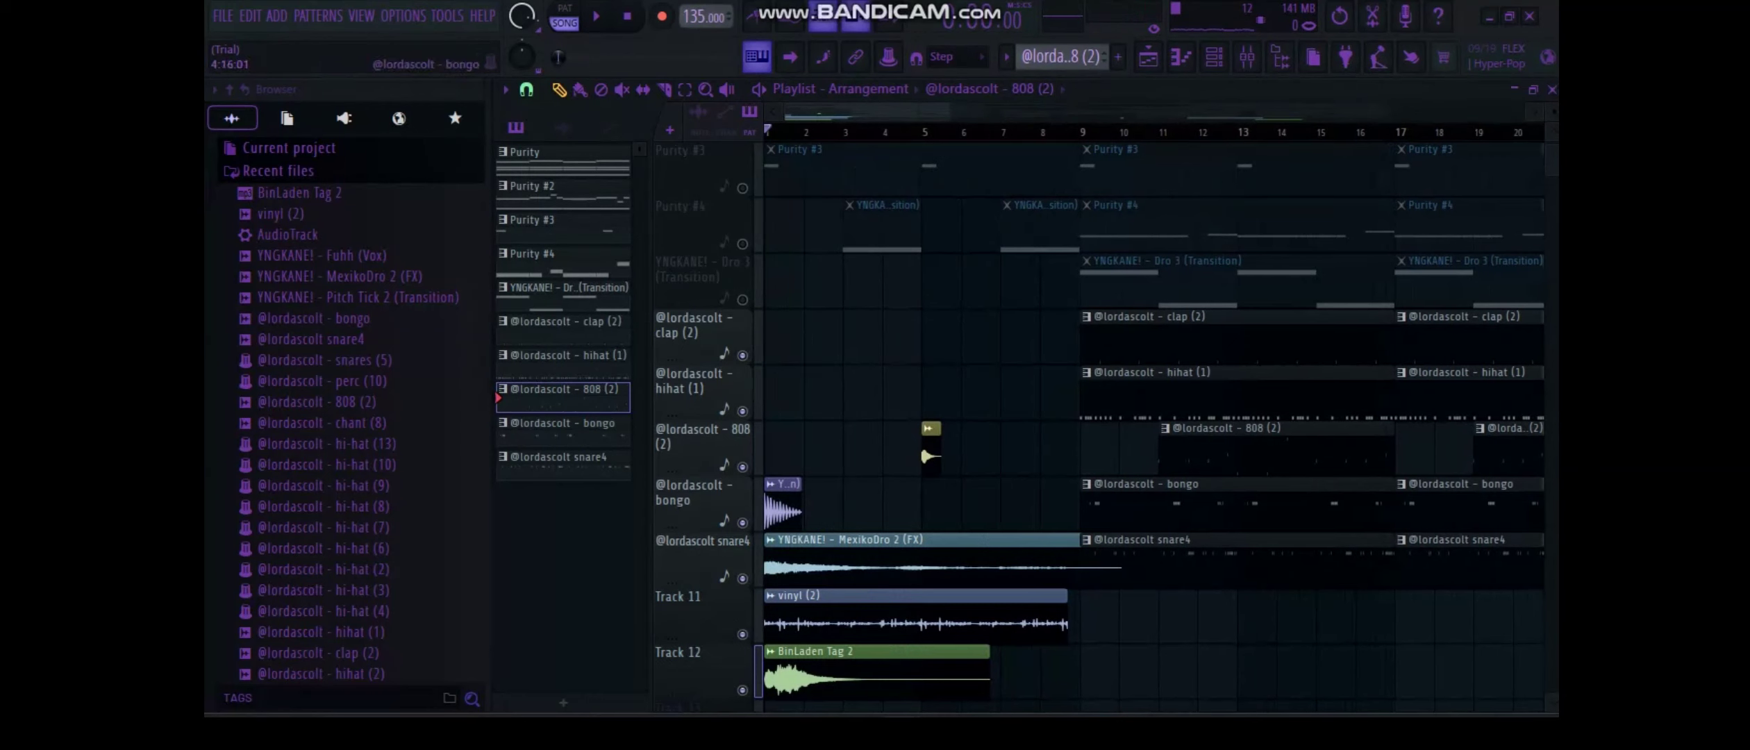
double_click(783, 507)
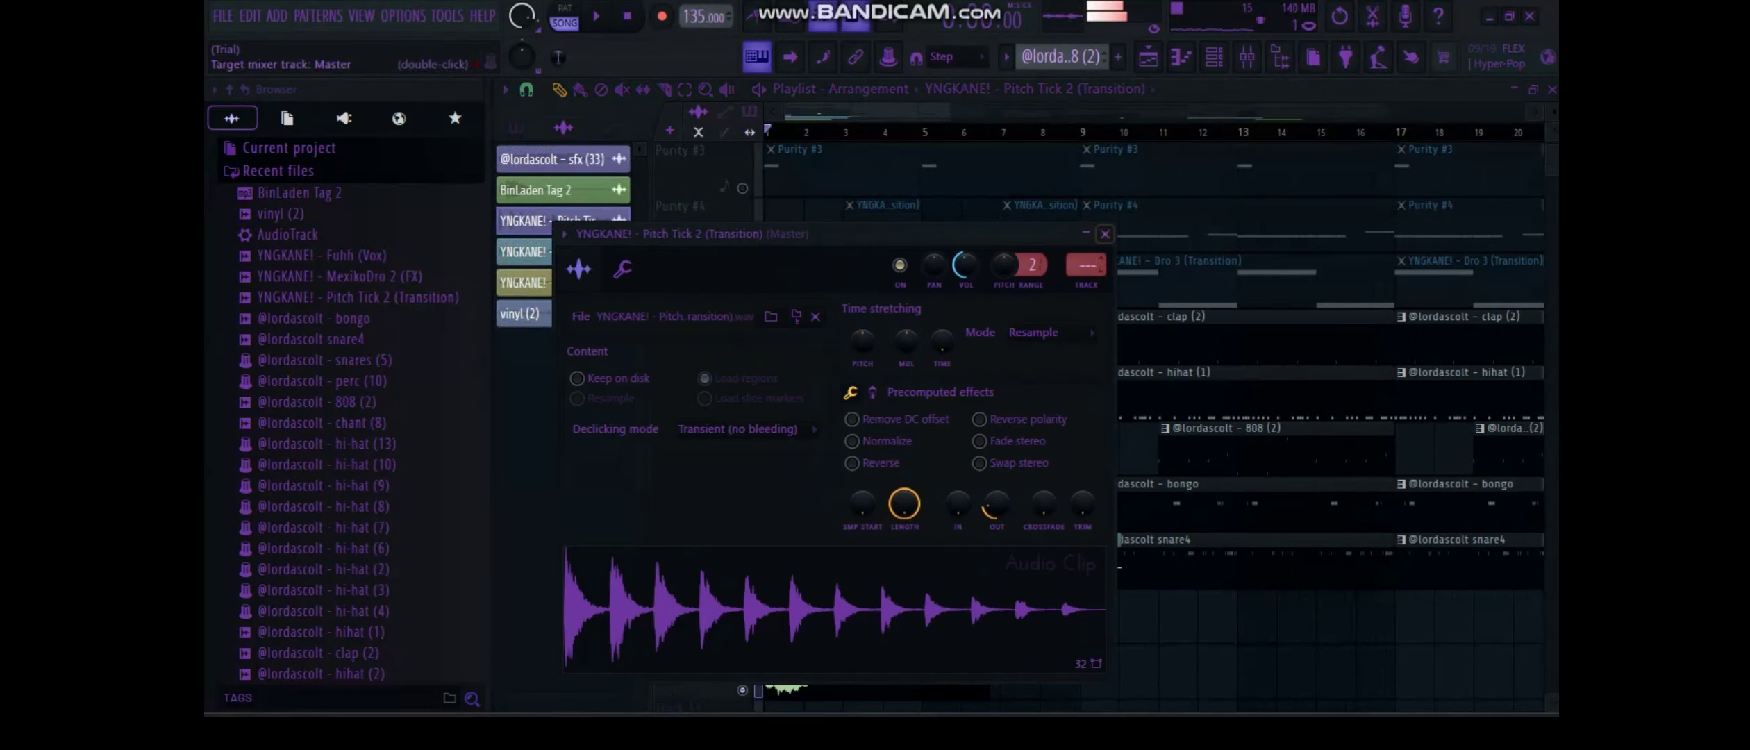
left_click(1104, 233)
double_click(942, 584)
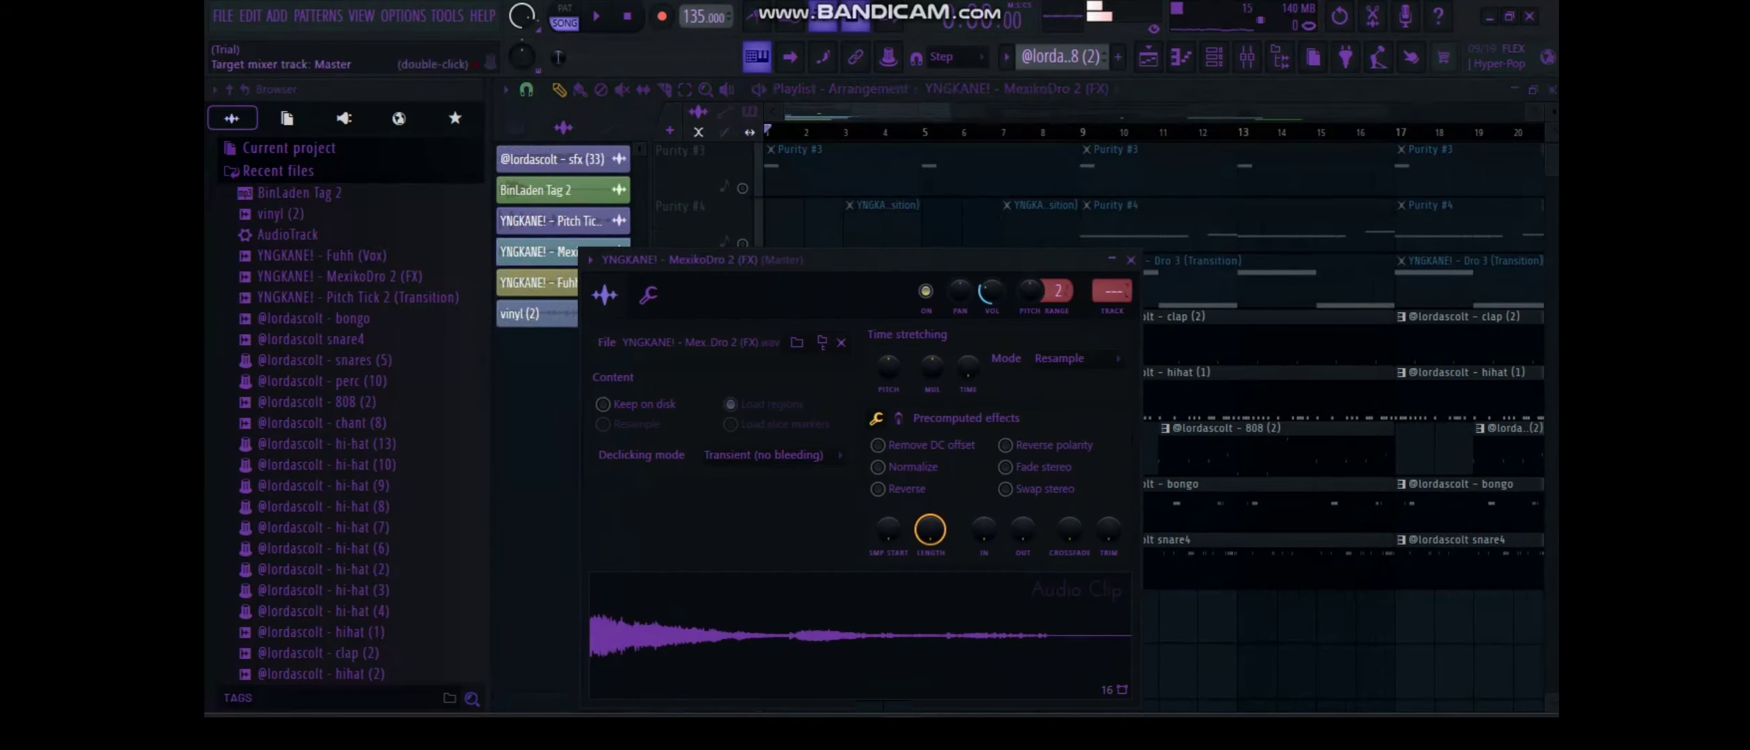
left_click(1130, 260)
Show the audio clip settings of vinyl (2), close them, and open those of BinLaden Tag 2
double_click(915, 628)
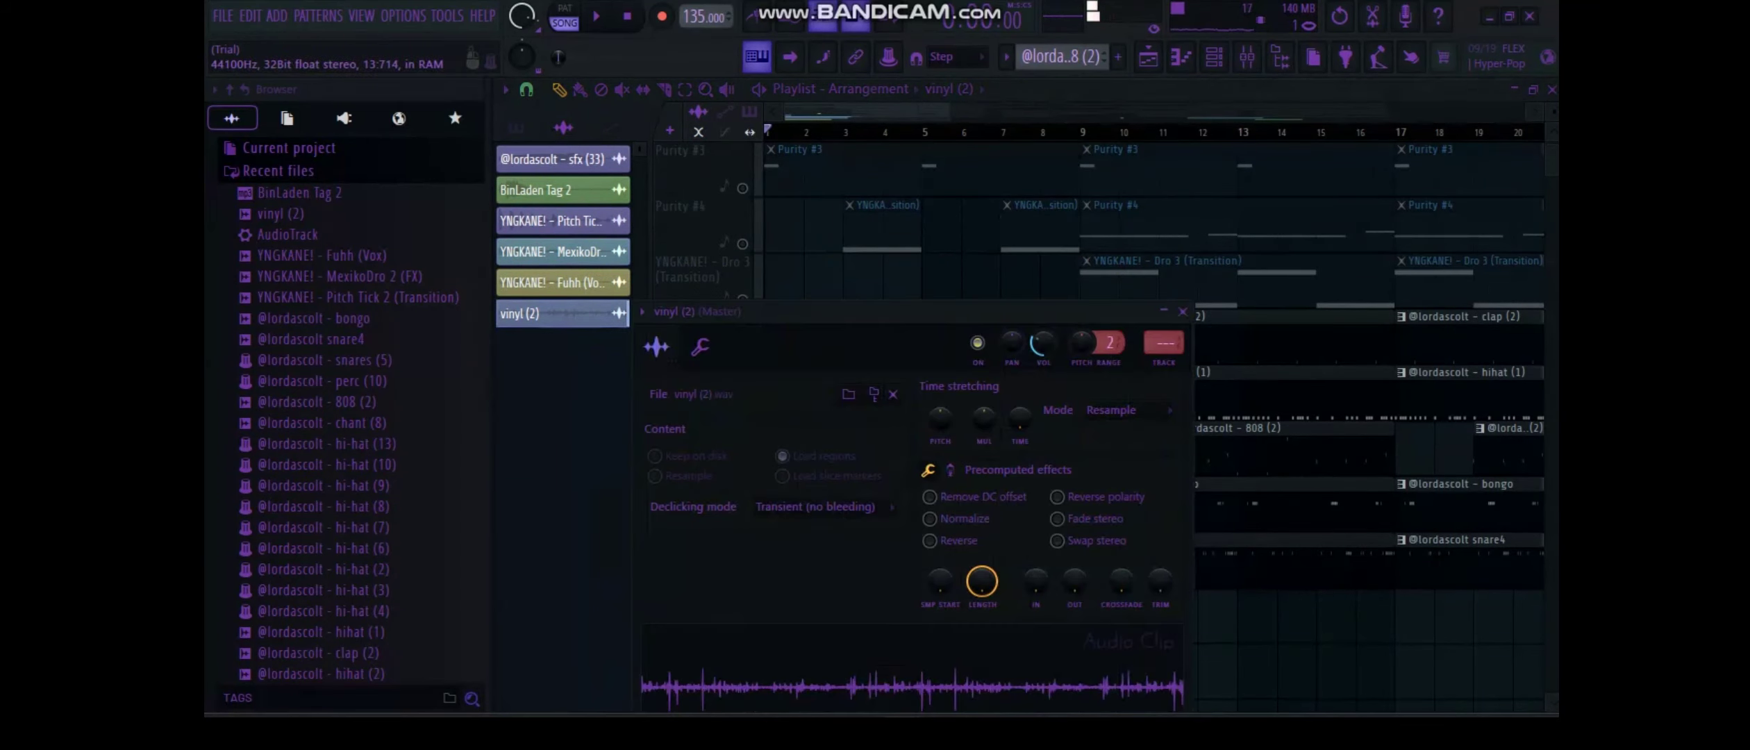
left_click(1182, 311)
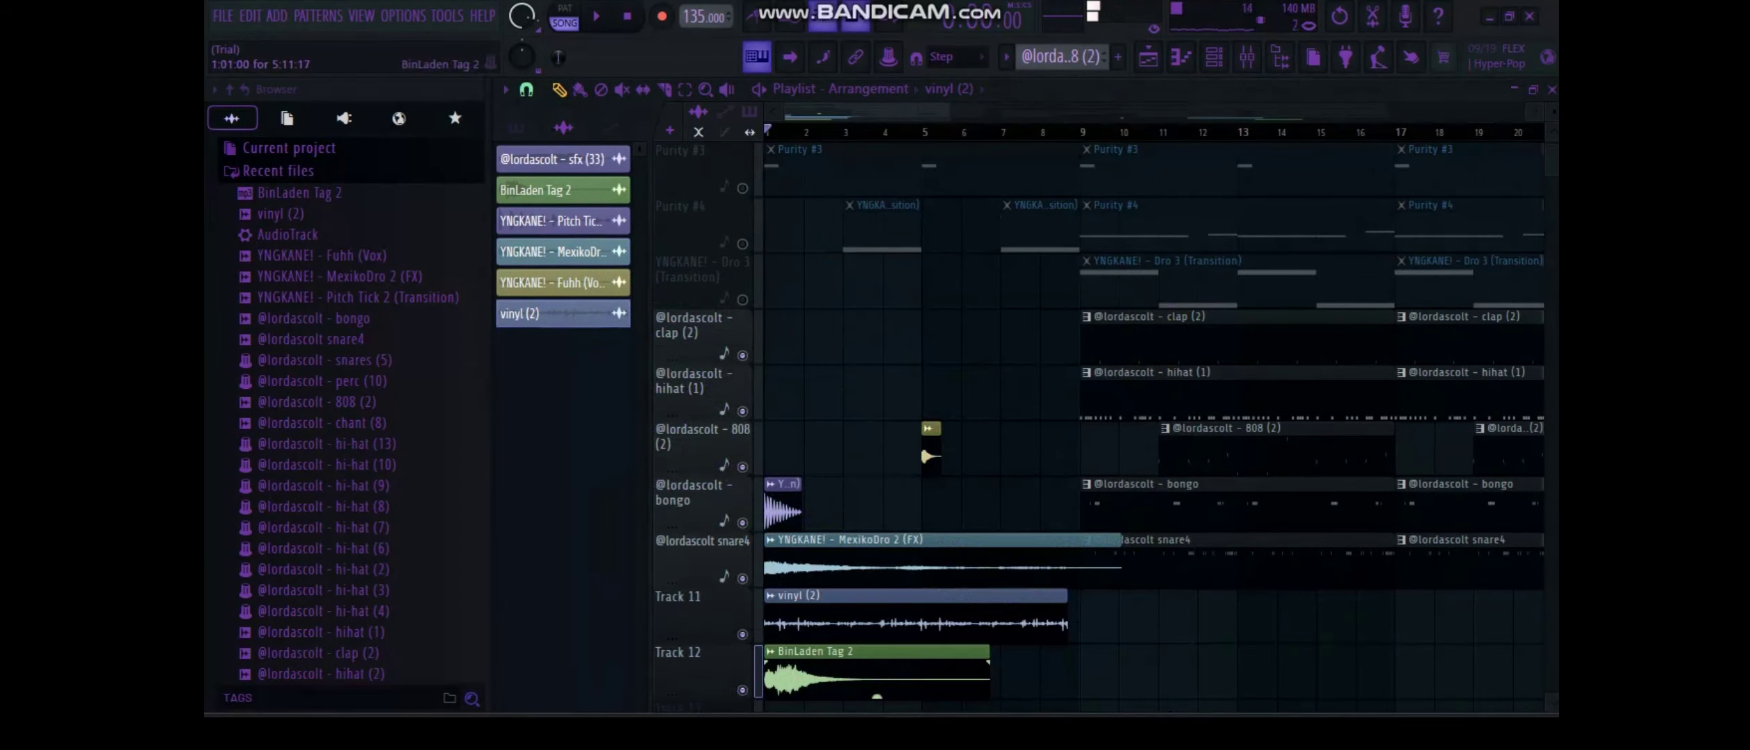
double_click(877, 694)
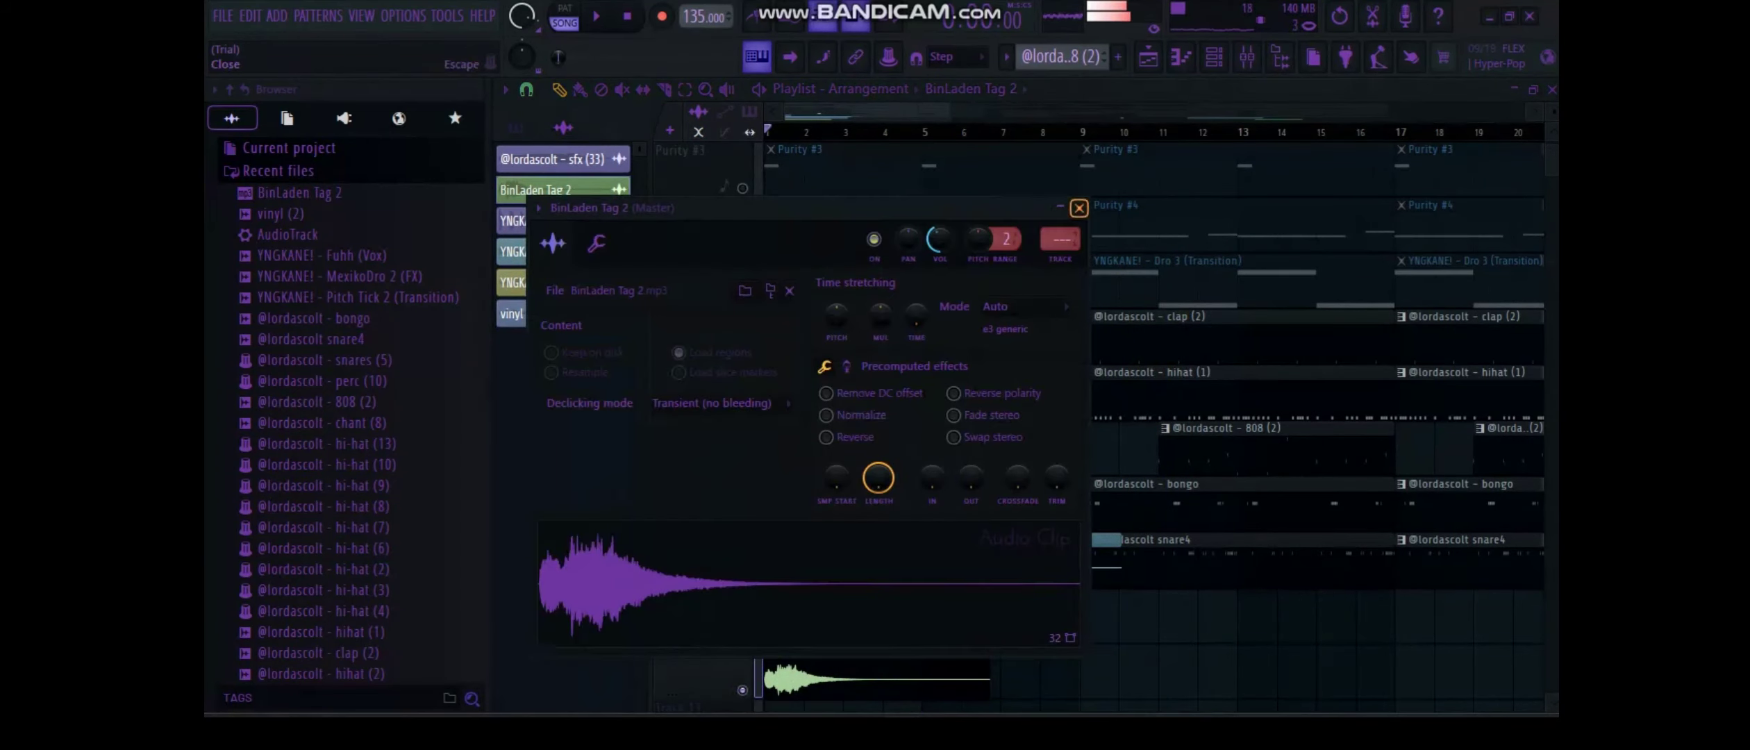
Close the BinLaden Tag 2 settings, then show and close the audio clip settings of YNGKANE! - Fuhh (Vox)
left_click(1078, 207)
double_click(929, 452)
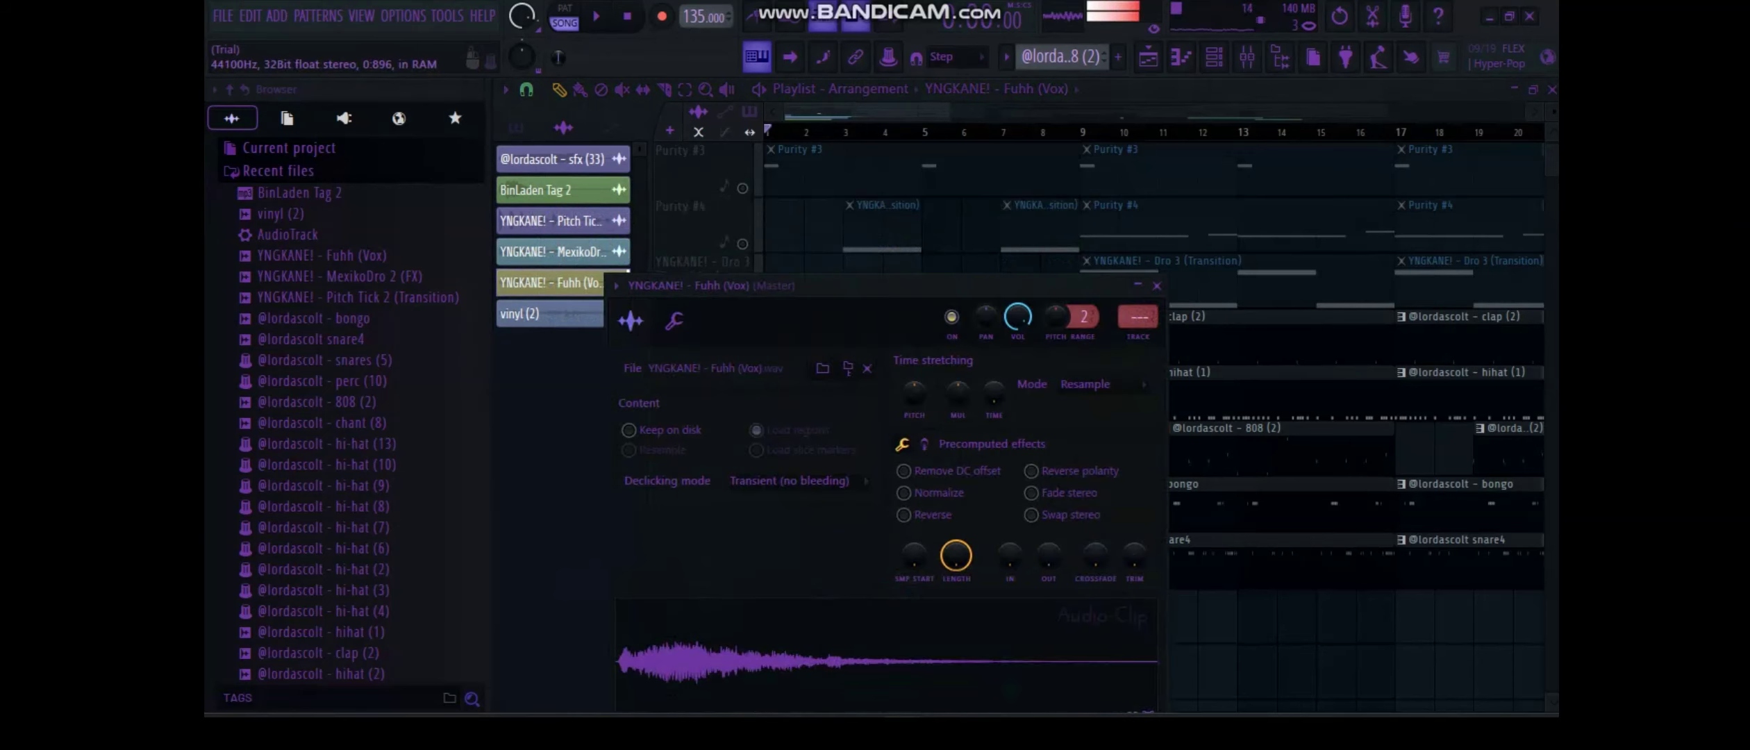
left_click(1137, 286)
left_click(1157, 286)
Unmute the melodic tracks and play the full arrangement from bar 1 with all tracks in view
scroll(1157, 285, "down", 5)
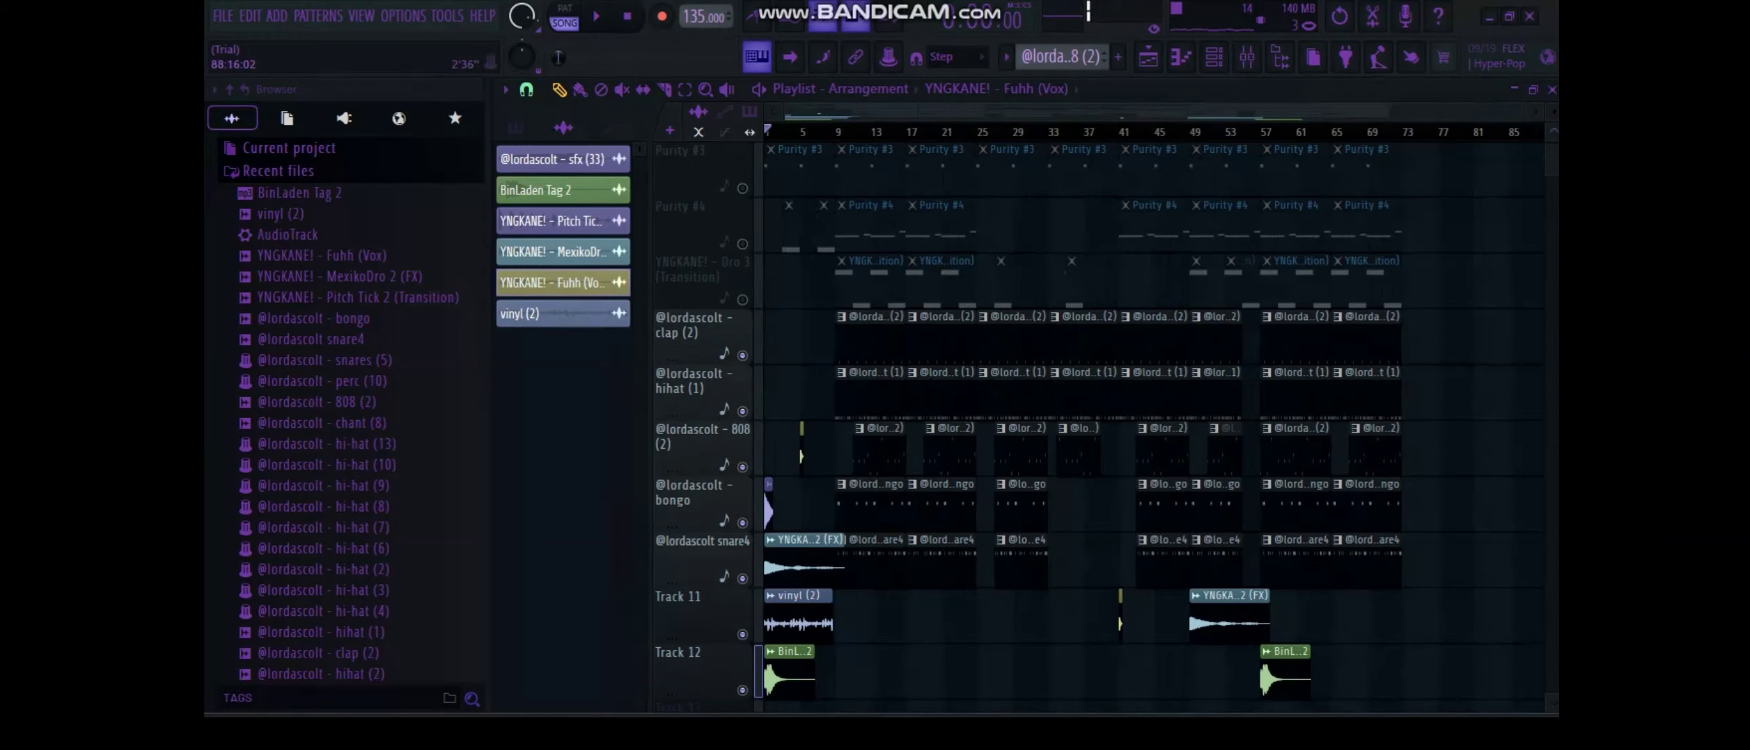
scroll(1153, 427, "up", 1)
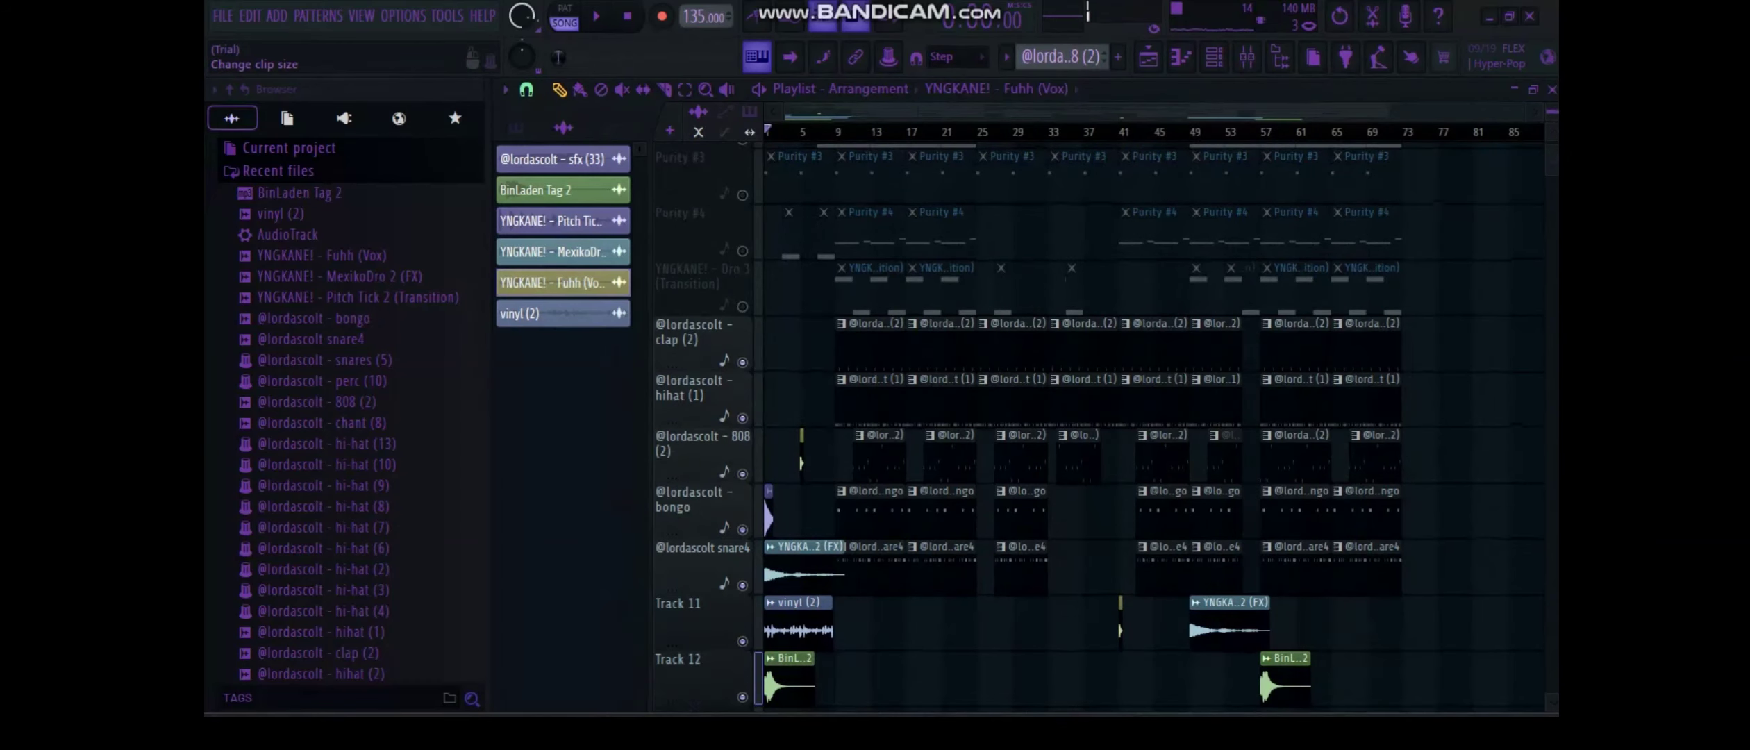
scroll(1112, 416, "down", 1)
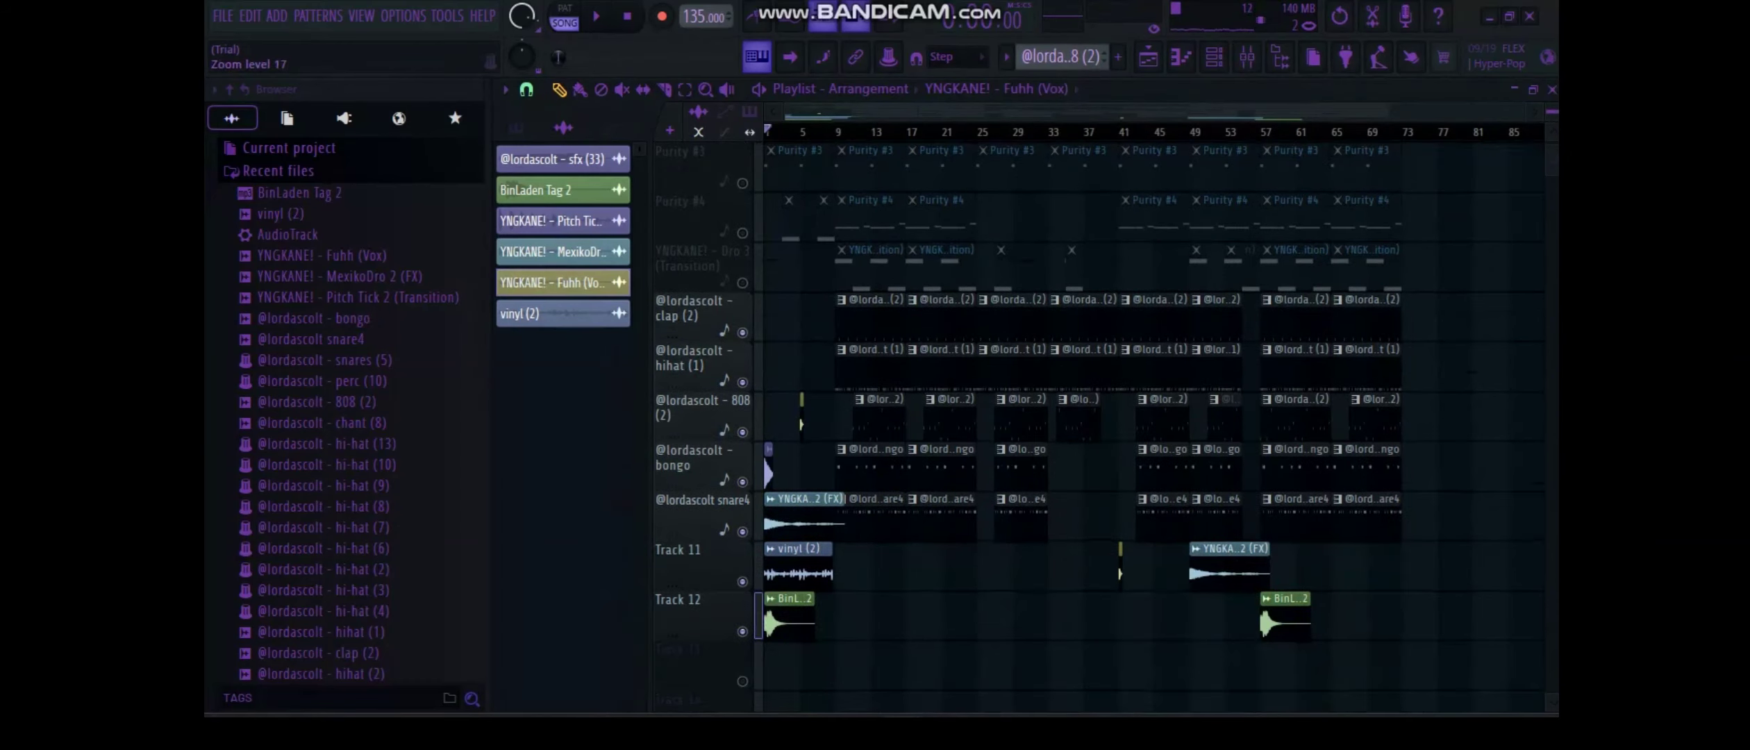
key("ctrl+z")
key("space")
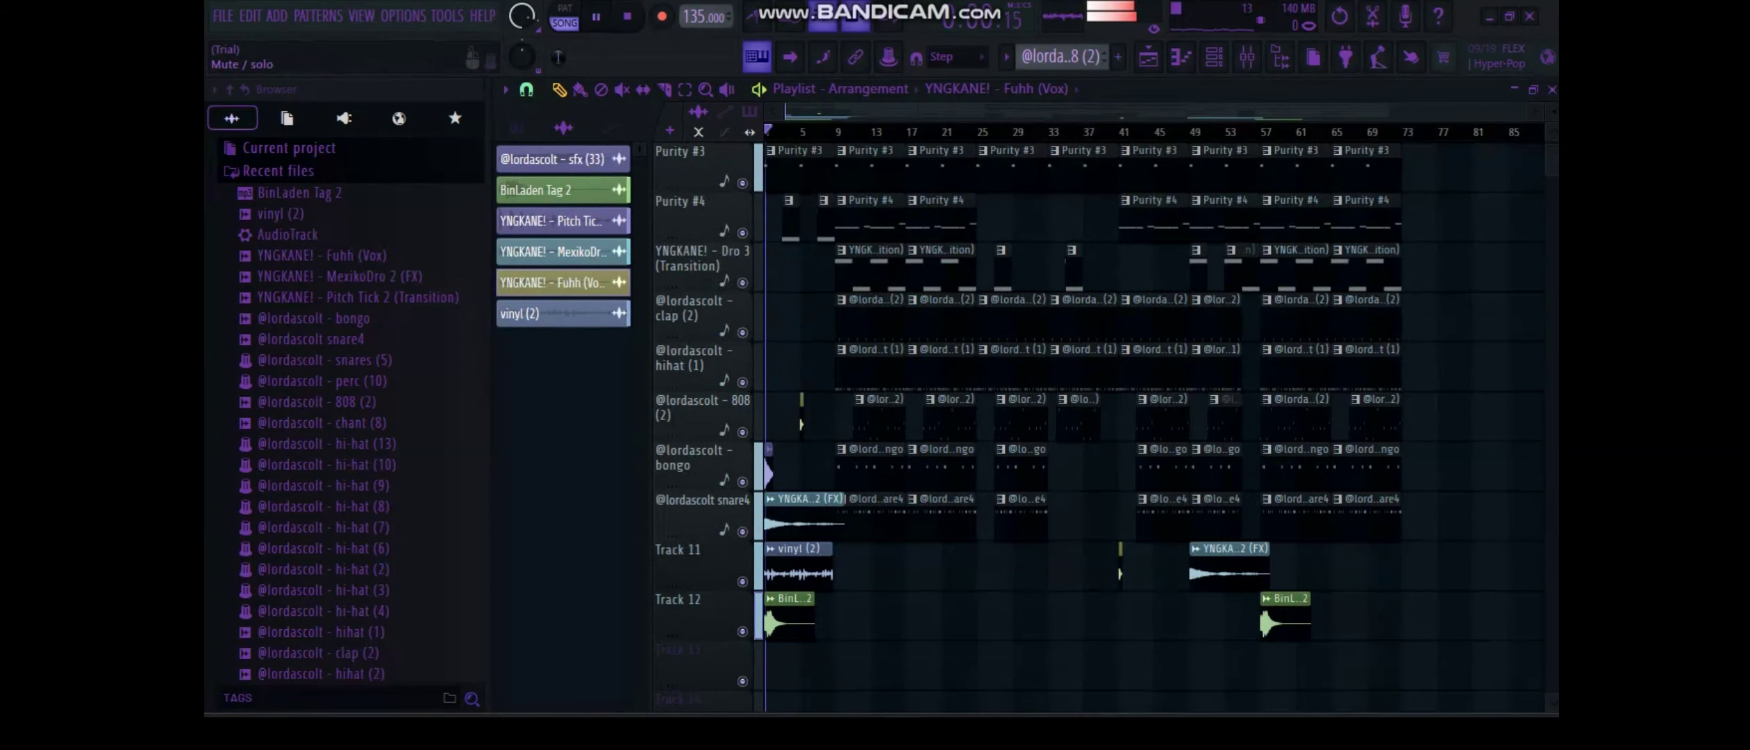
scroll(1083, 417, "up", 1)
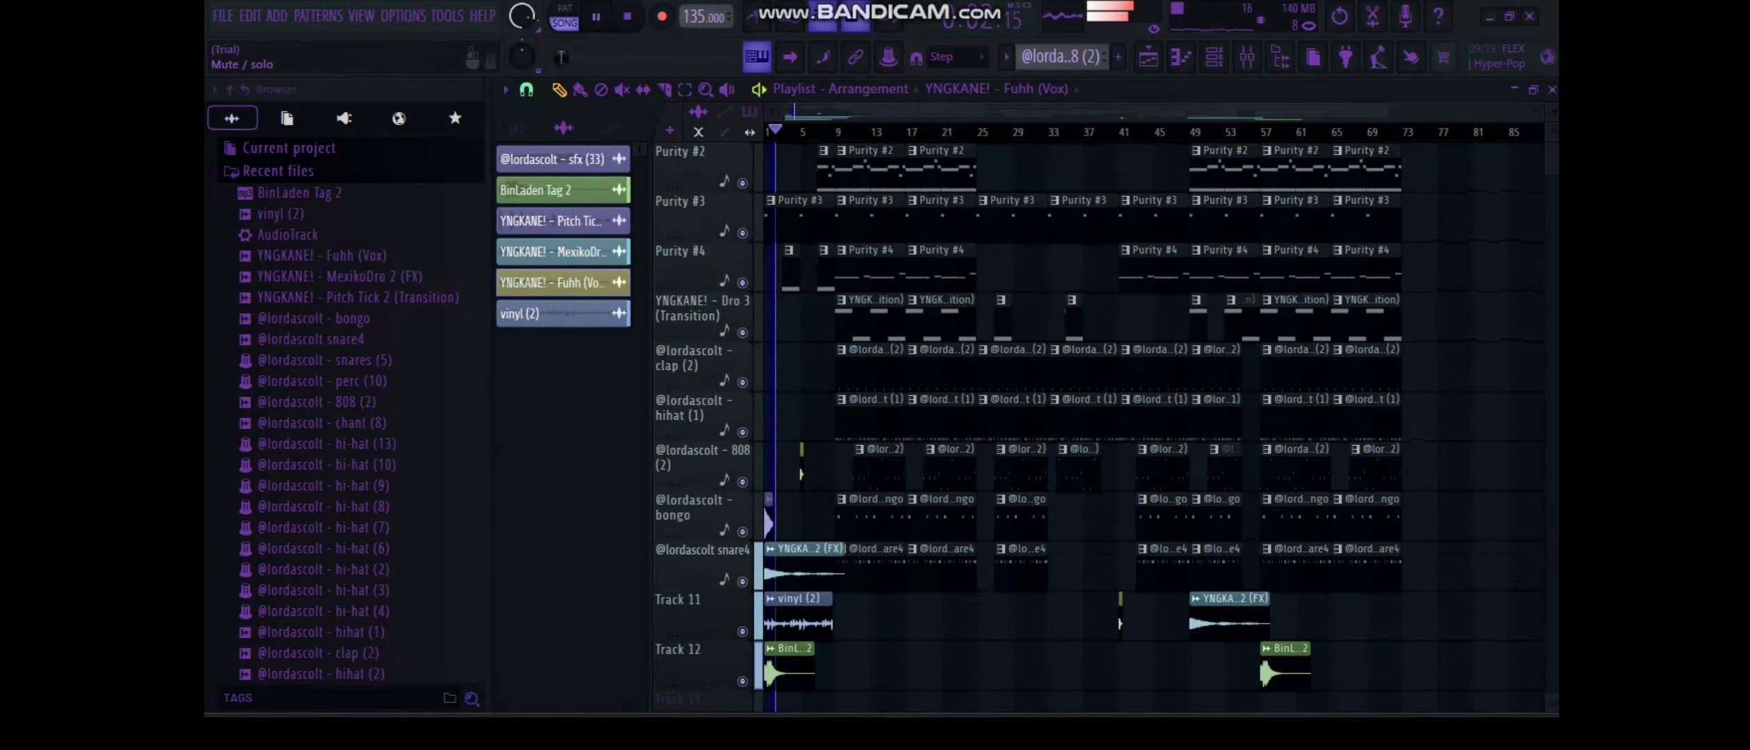
scroll(1028, 427, "up", 1)
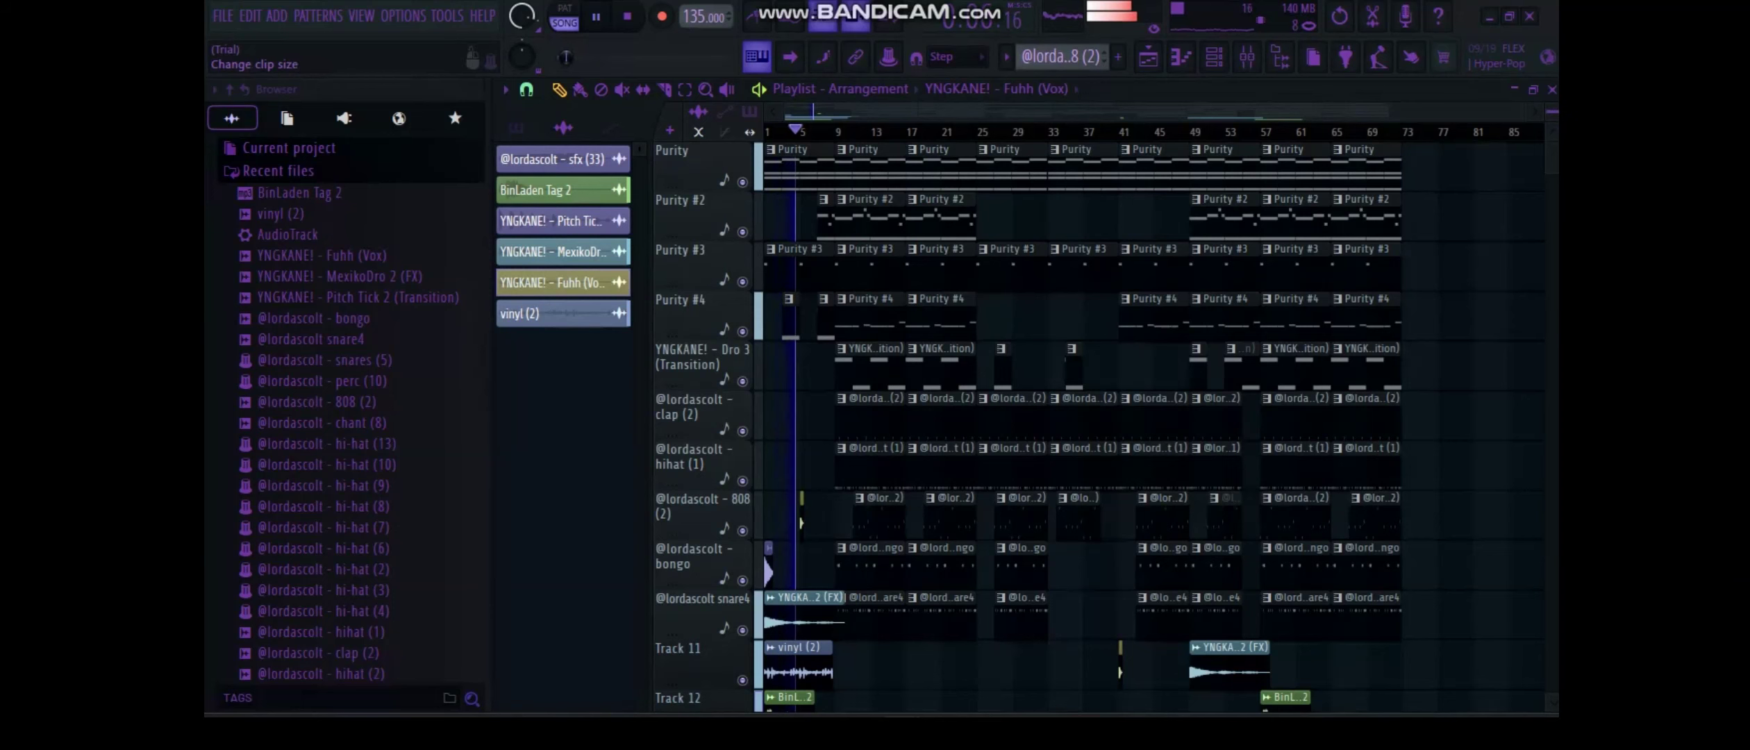
left_click_drag(1552, 111, 1551, 104)
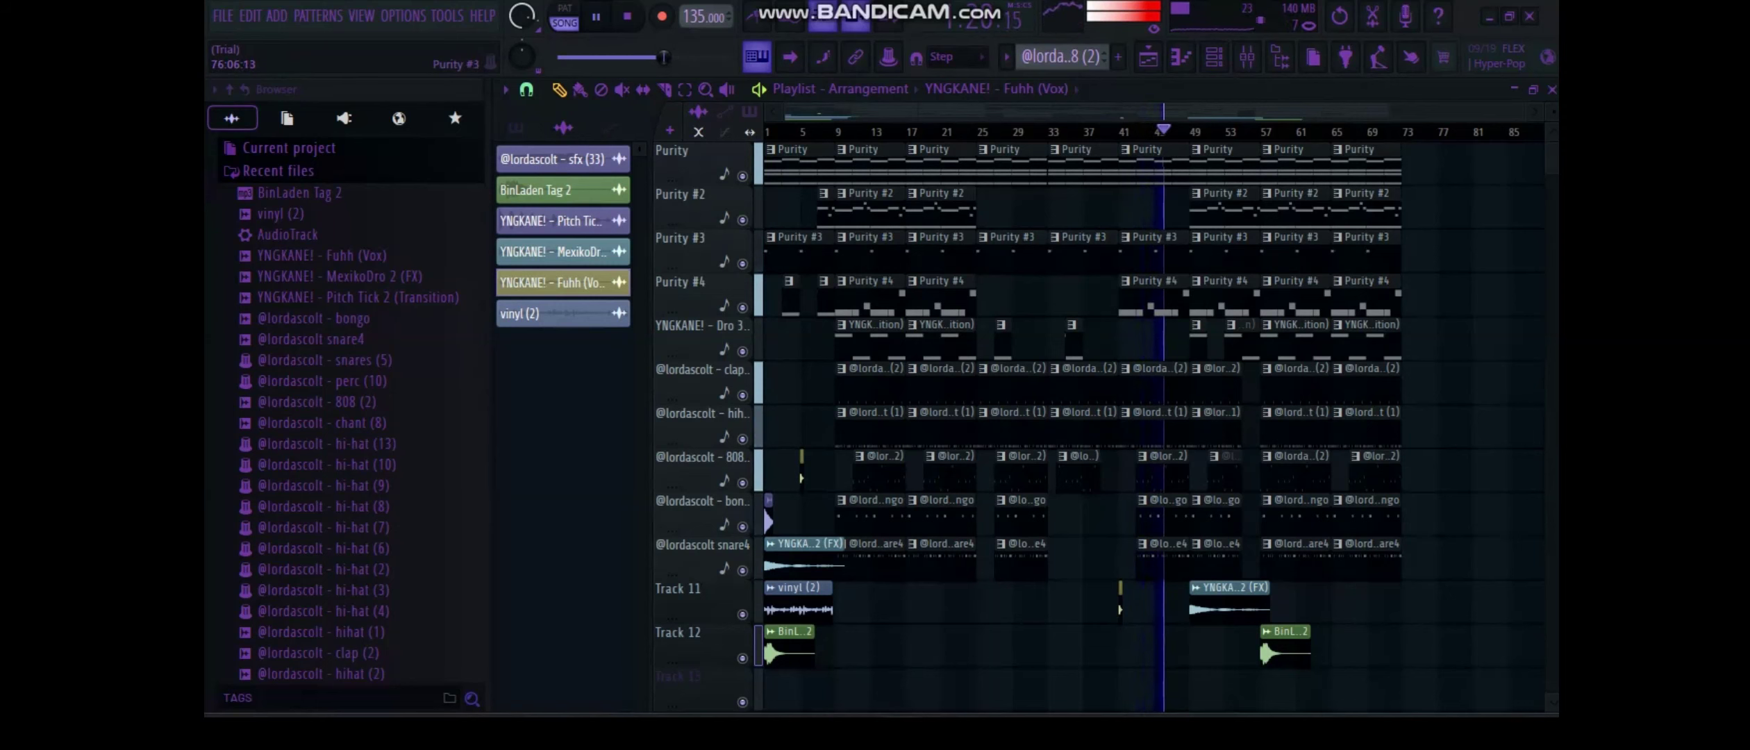
scroll(1423, 417, "up", 1)
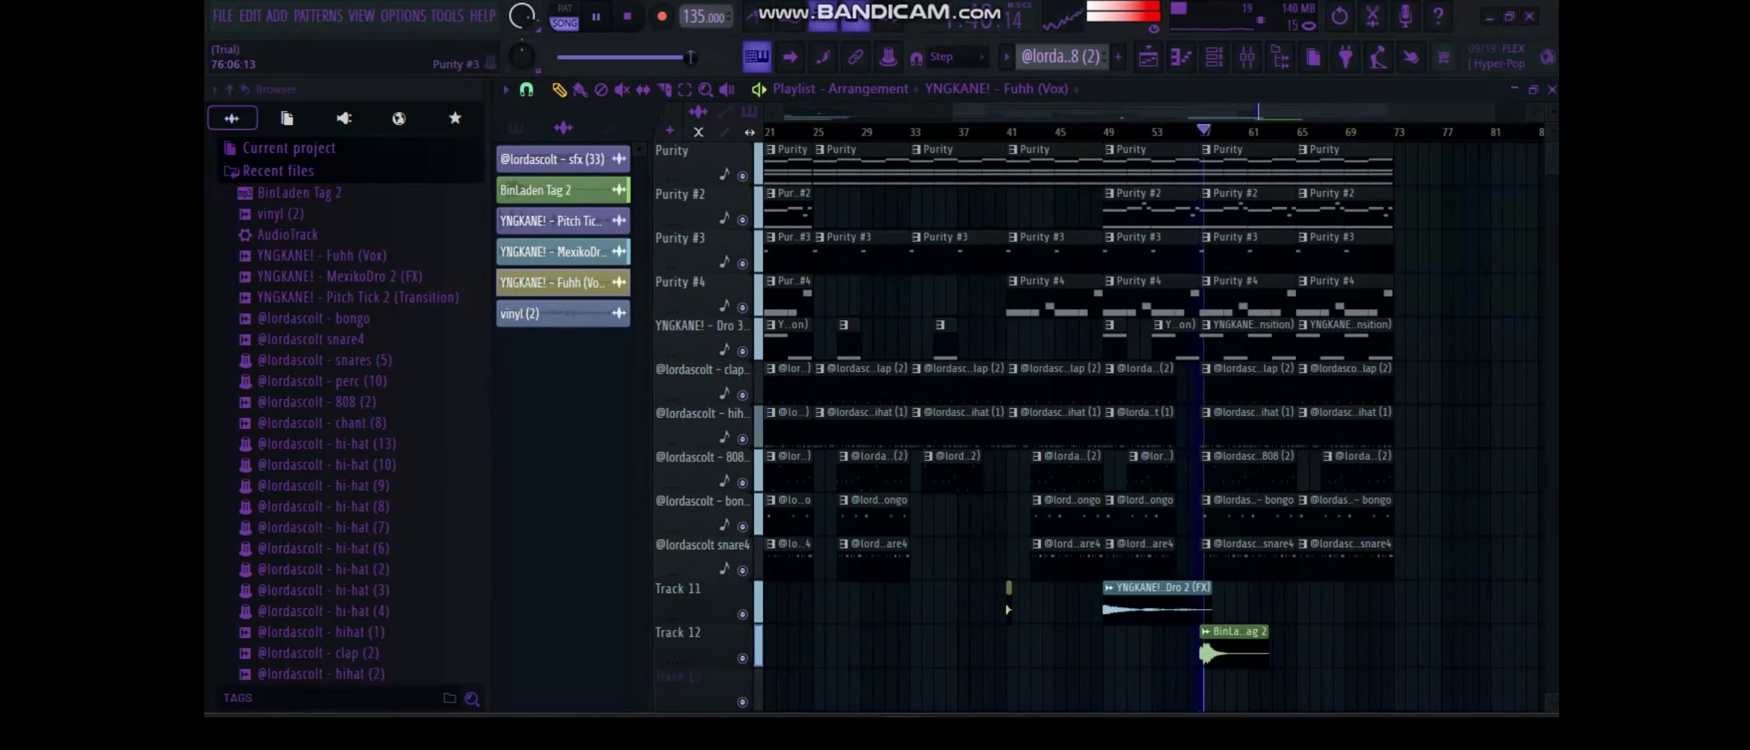
scroll(1153, 424, "down", 2)
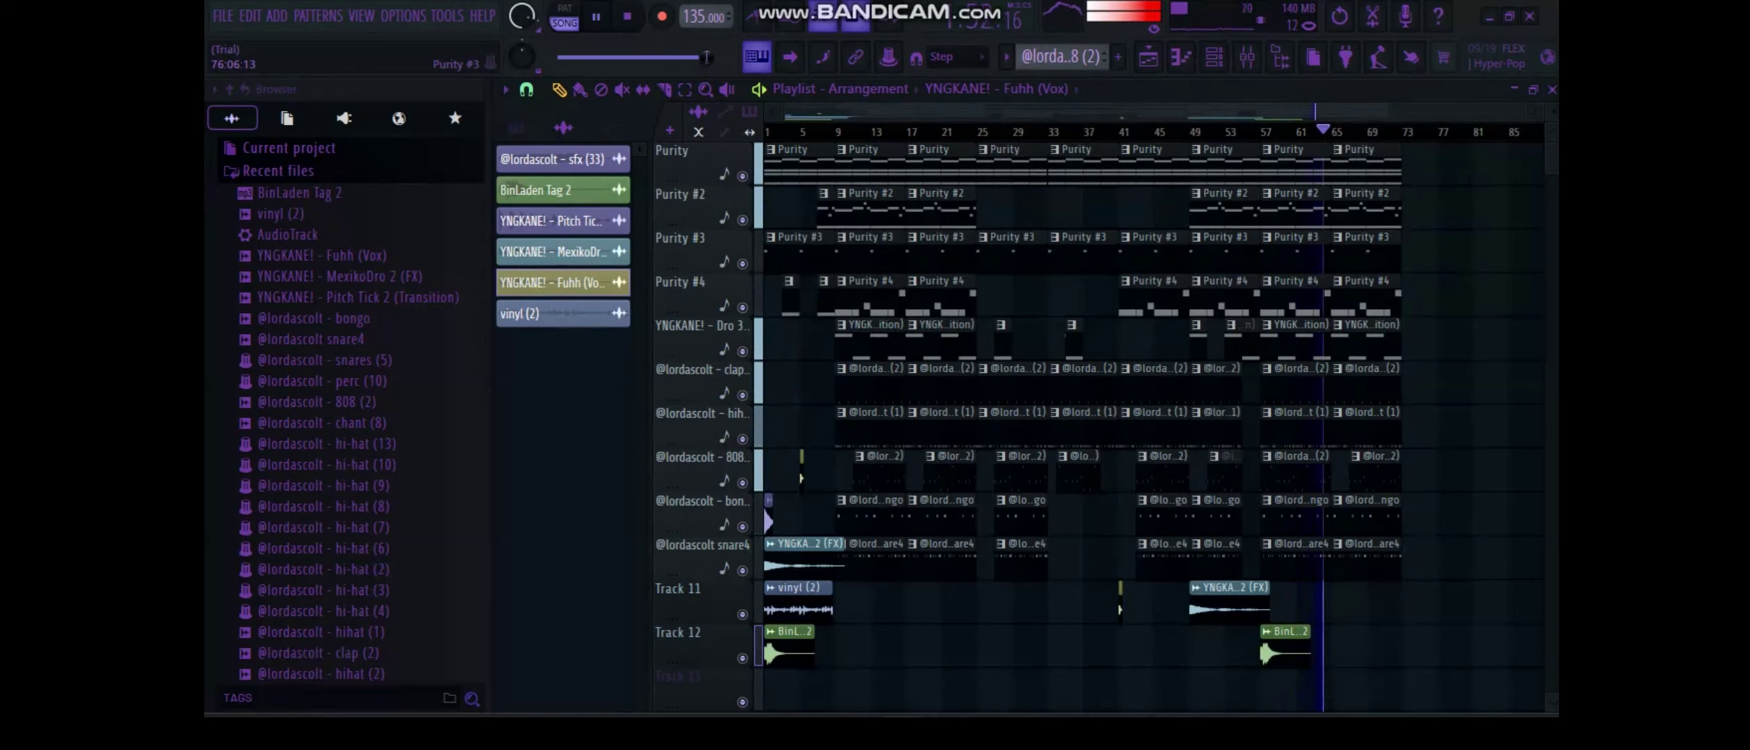